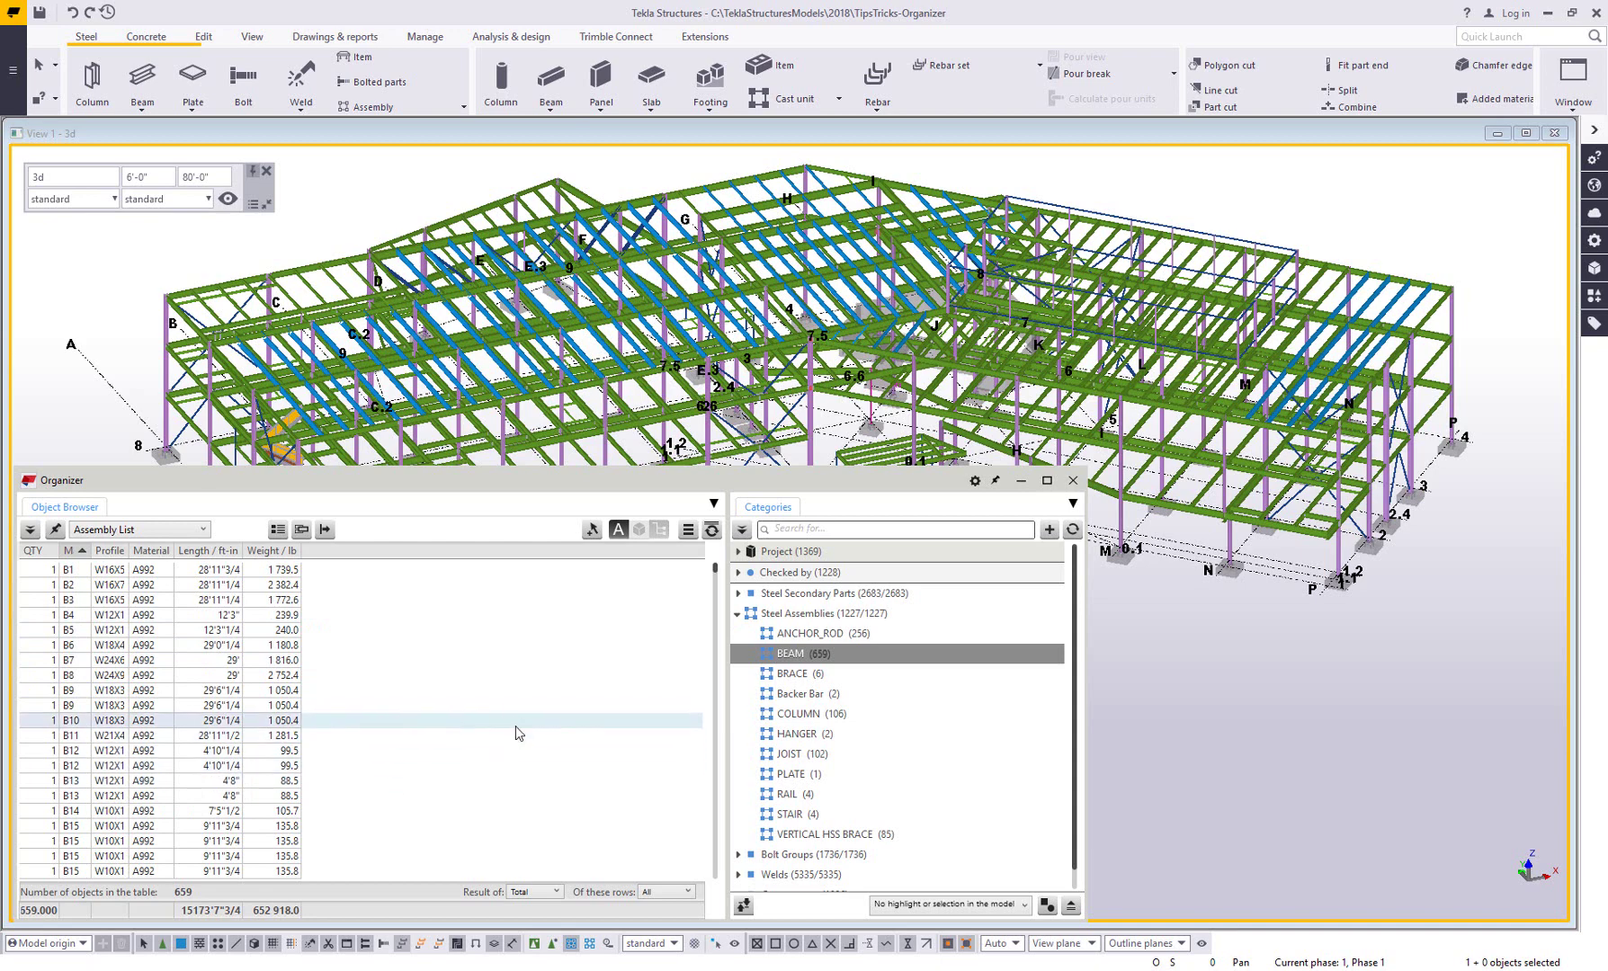
Show all 1227 steel assemblies in the Organizer, with profile, material, length and weight
left_click(799, 615)
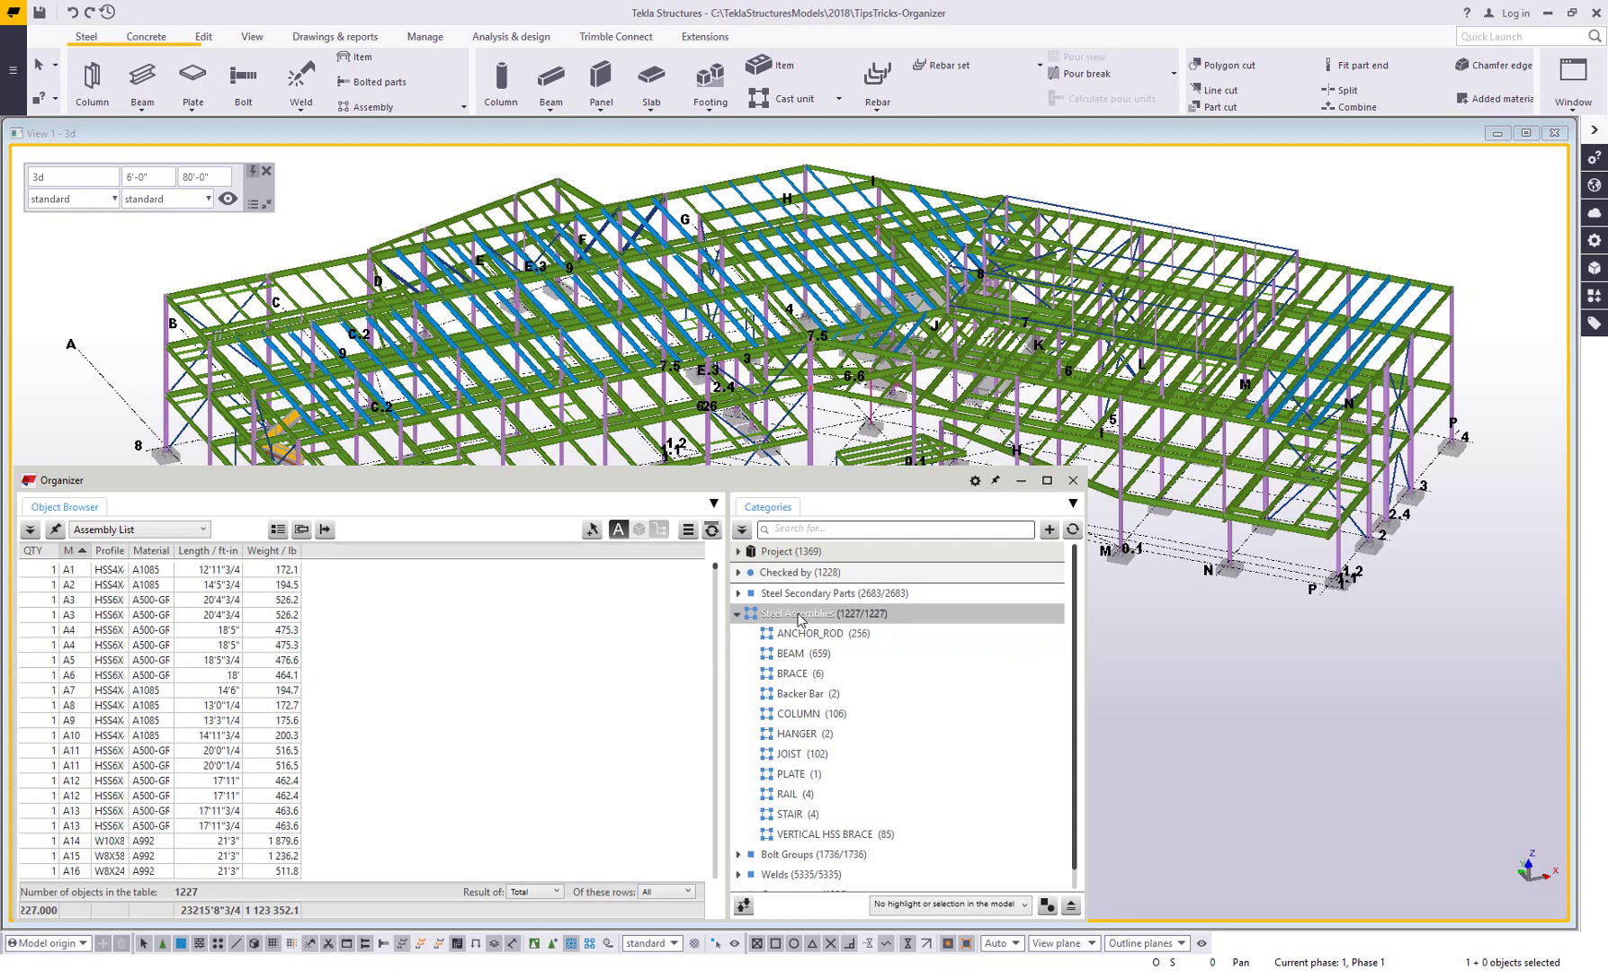
left_click(788, 857)
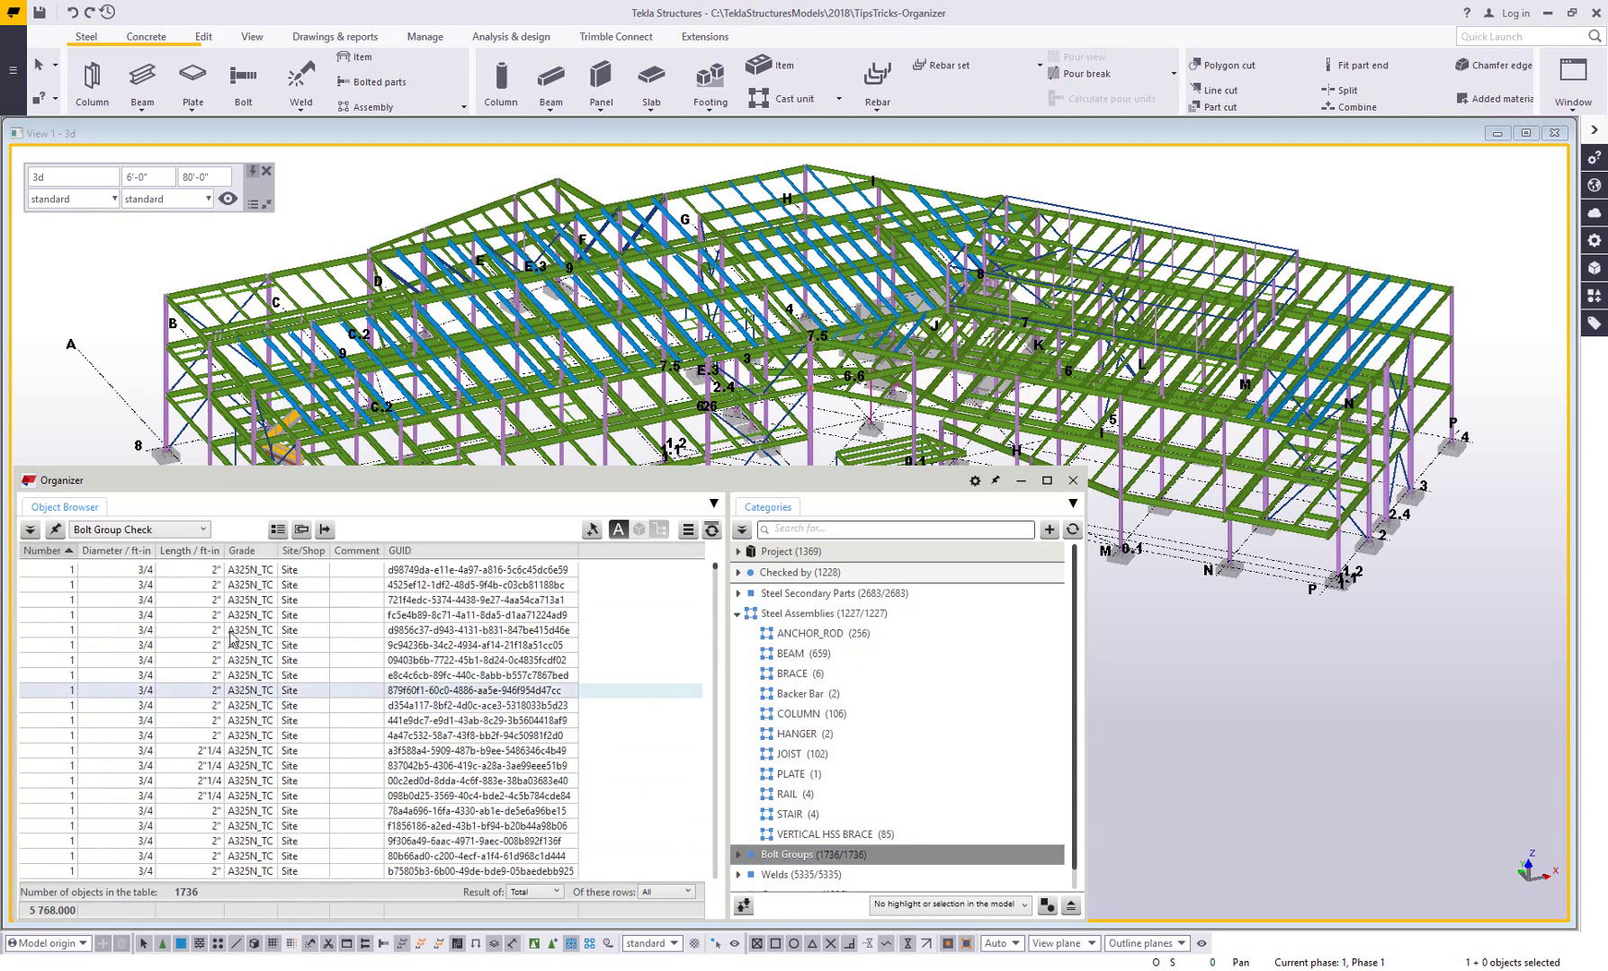
left_click(135, 536)
left_click(137, 535)
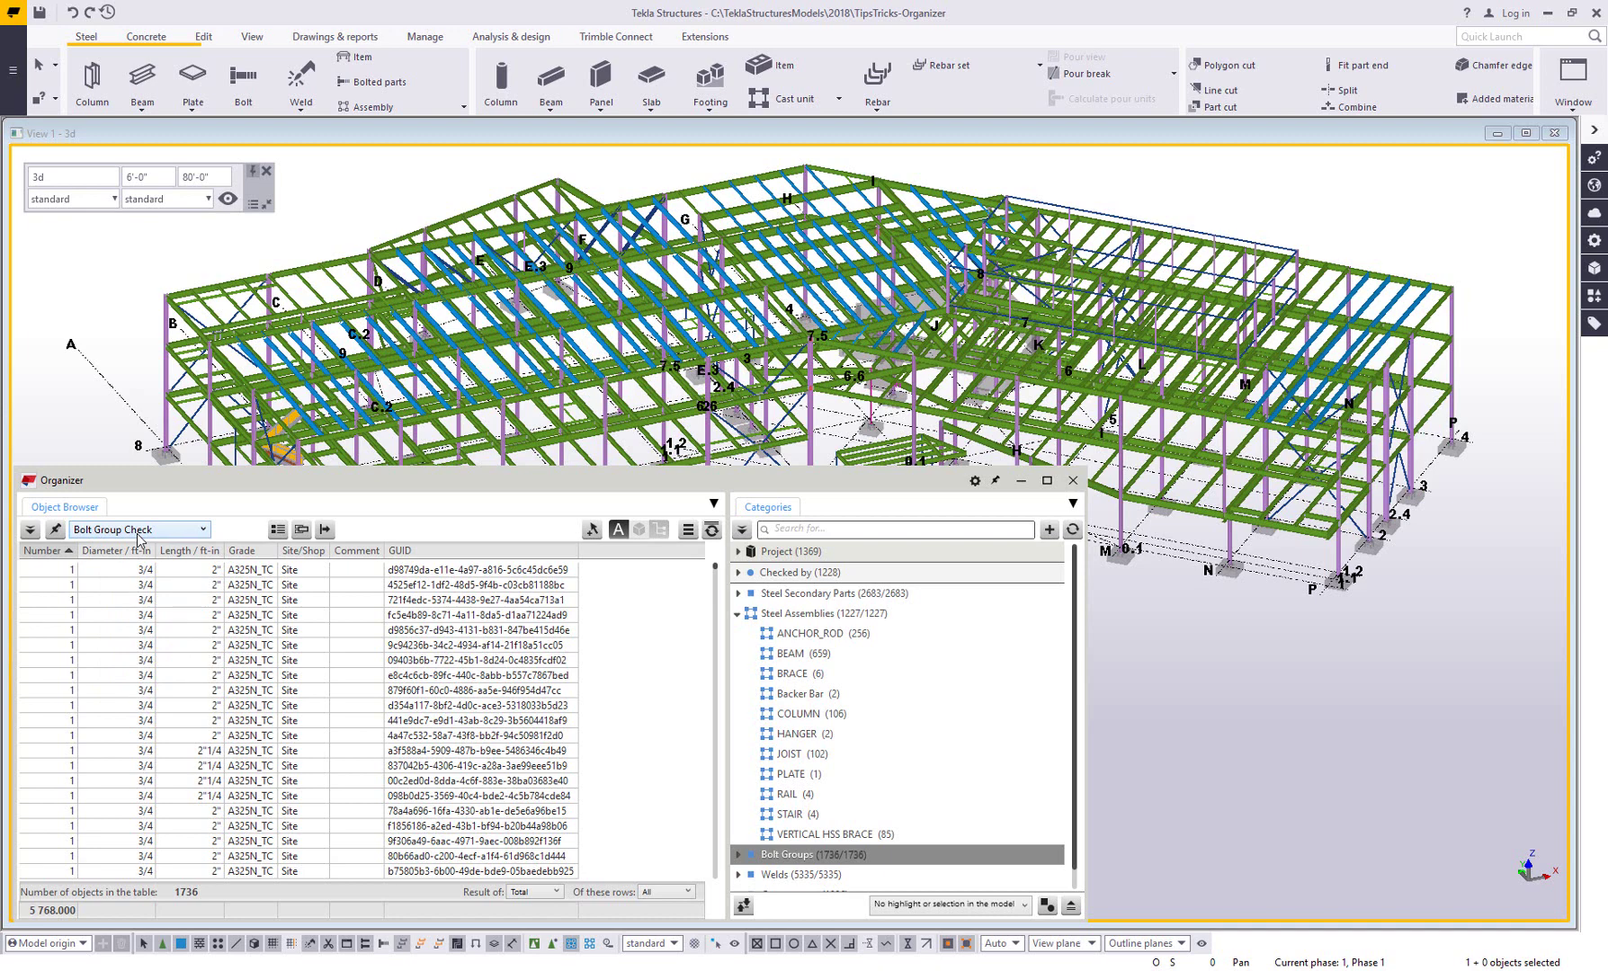
left_click(804, 615)
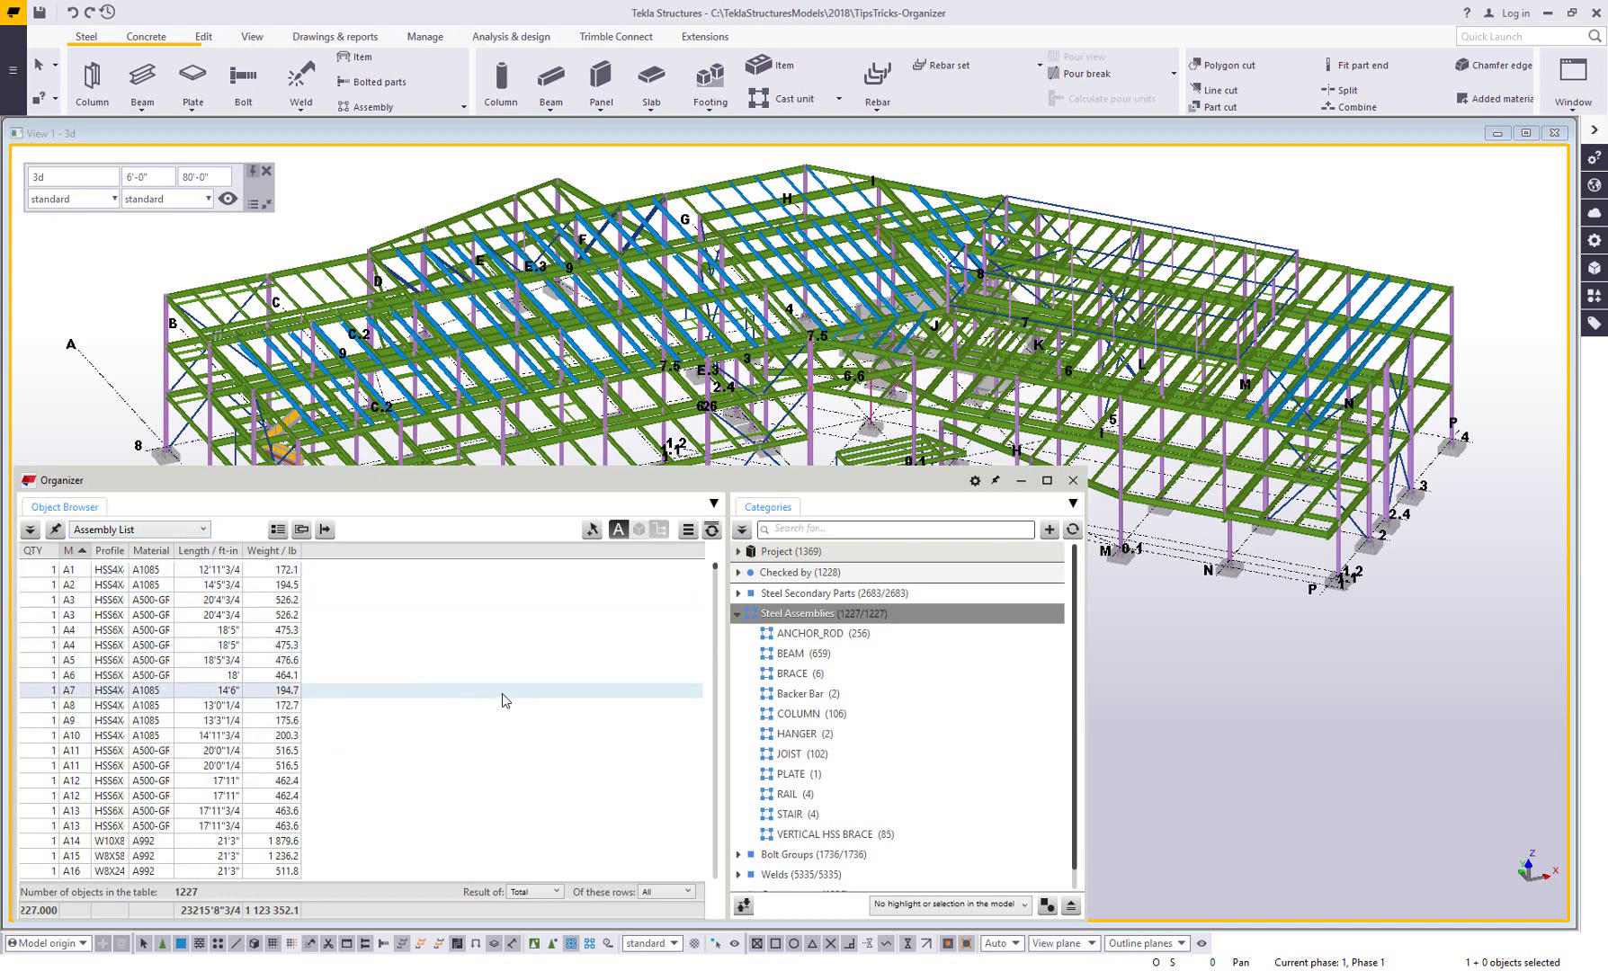
Bring up Organizer settings on the Assembly List template and review its columns
left_click(975, 483)
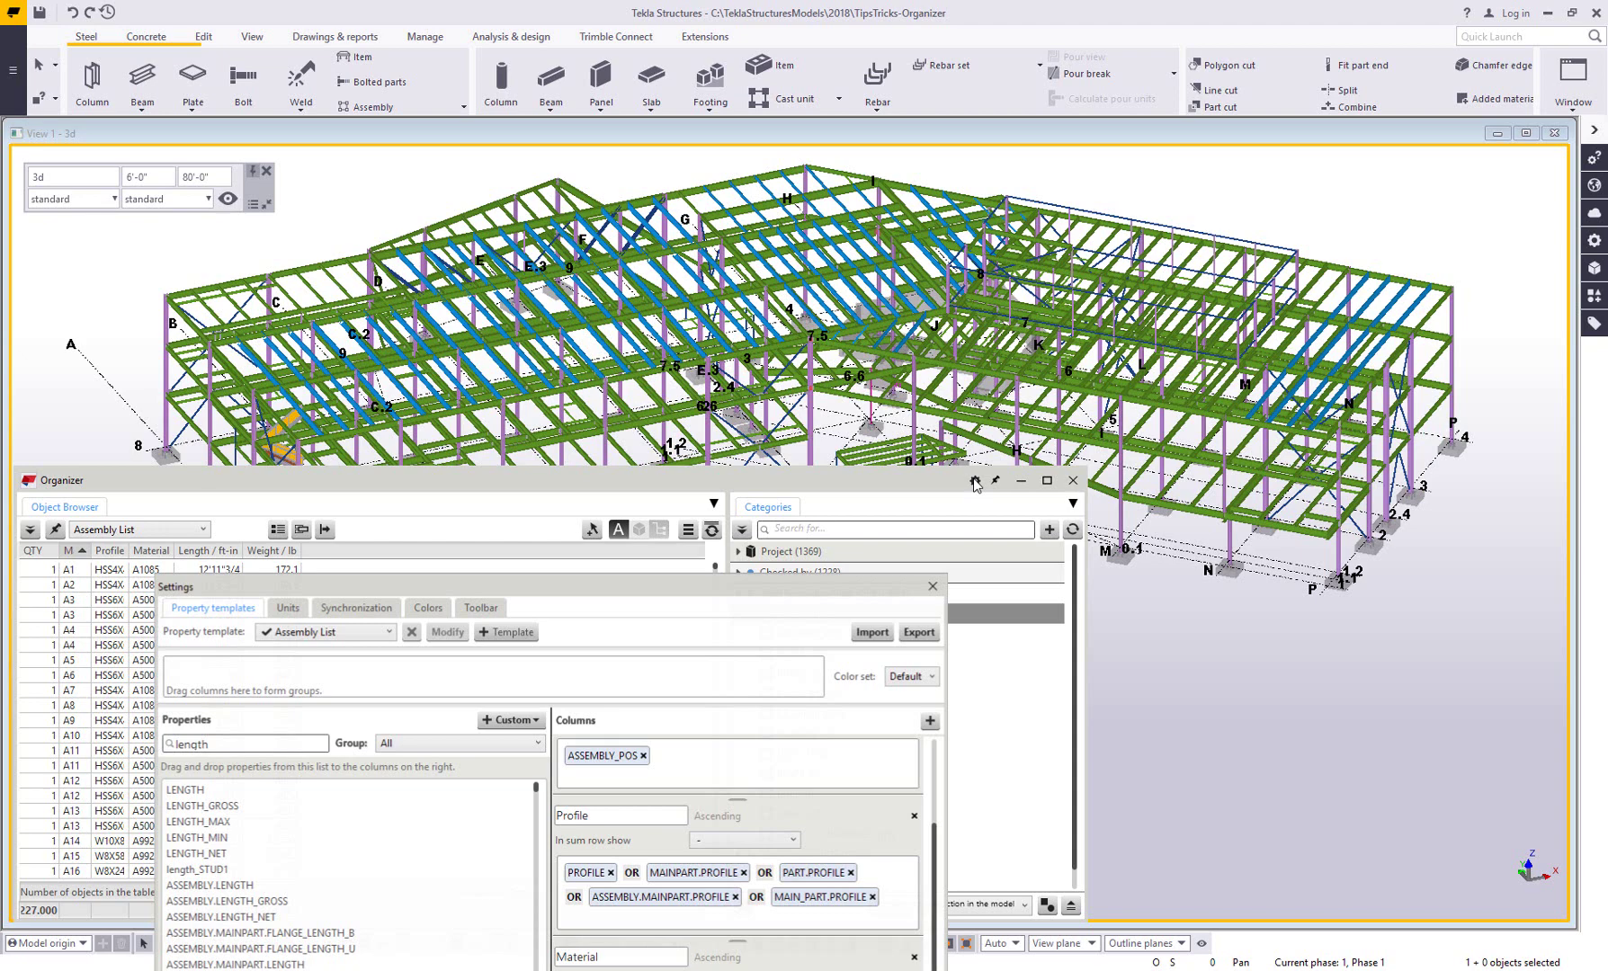
left_click_drag(754, 589, 985, 285)
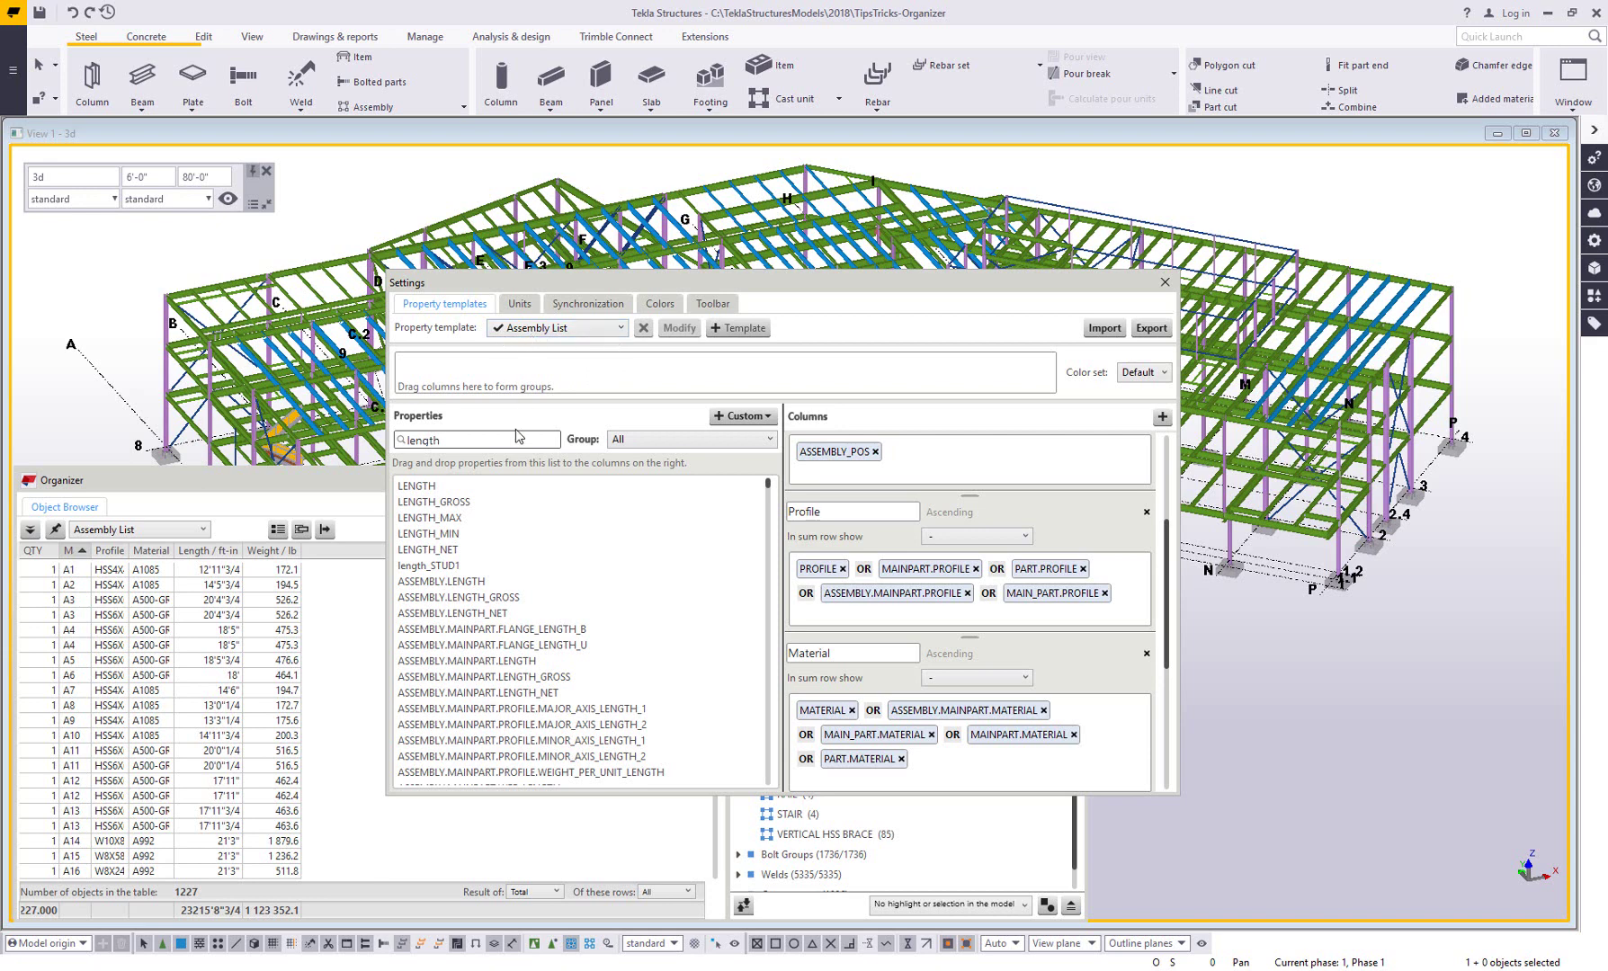
double_click(489, 441)
scroll(809, 514, "up", 3)
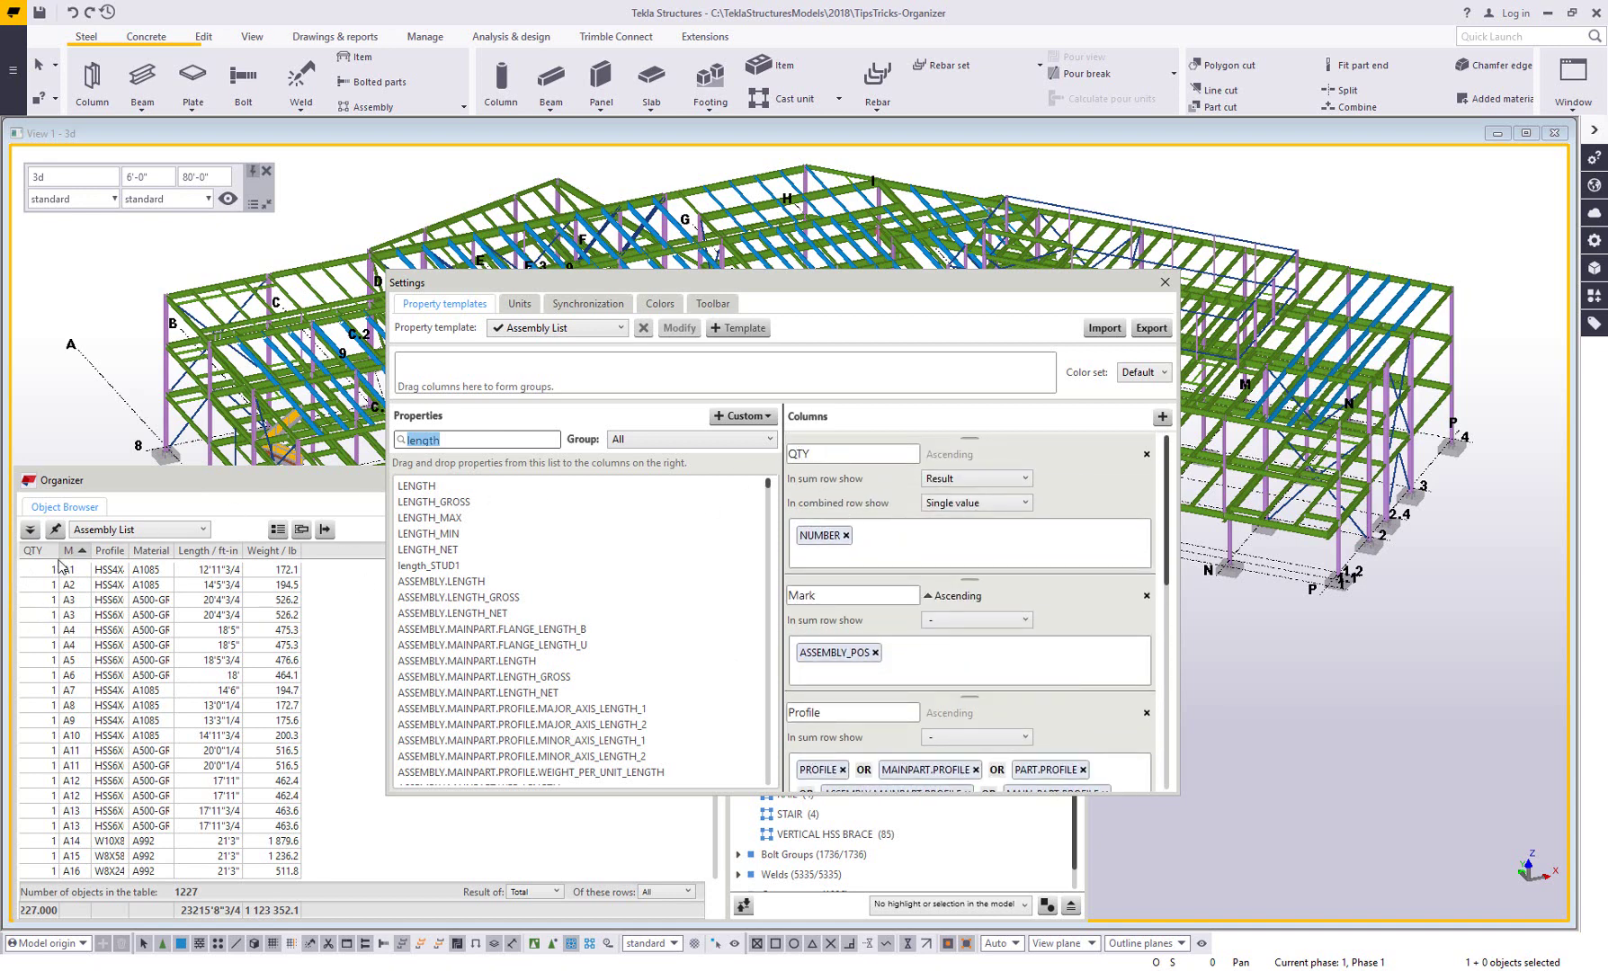
scroll(810, 584, "down", 1)
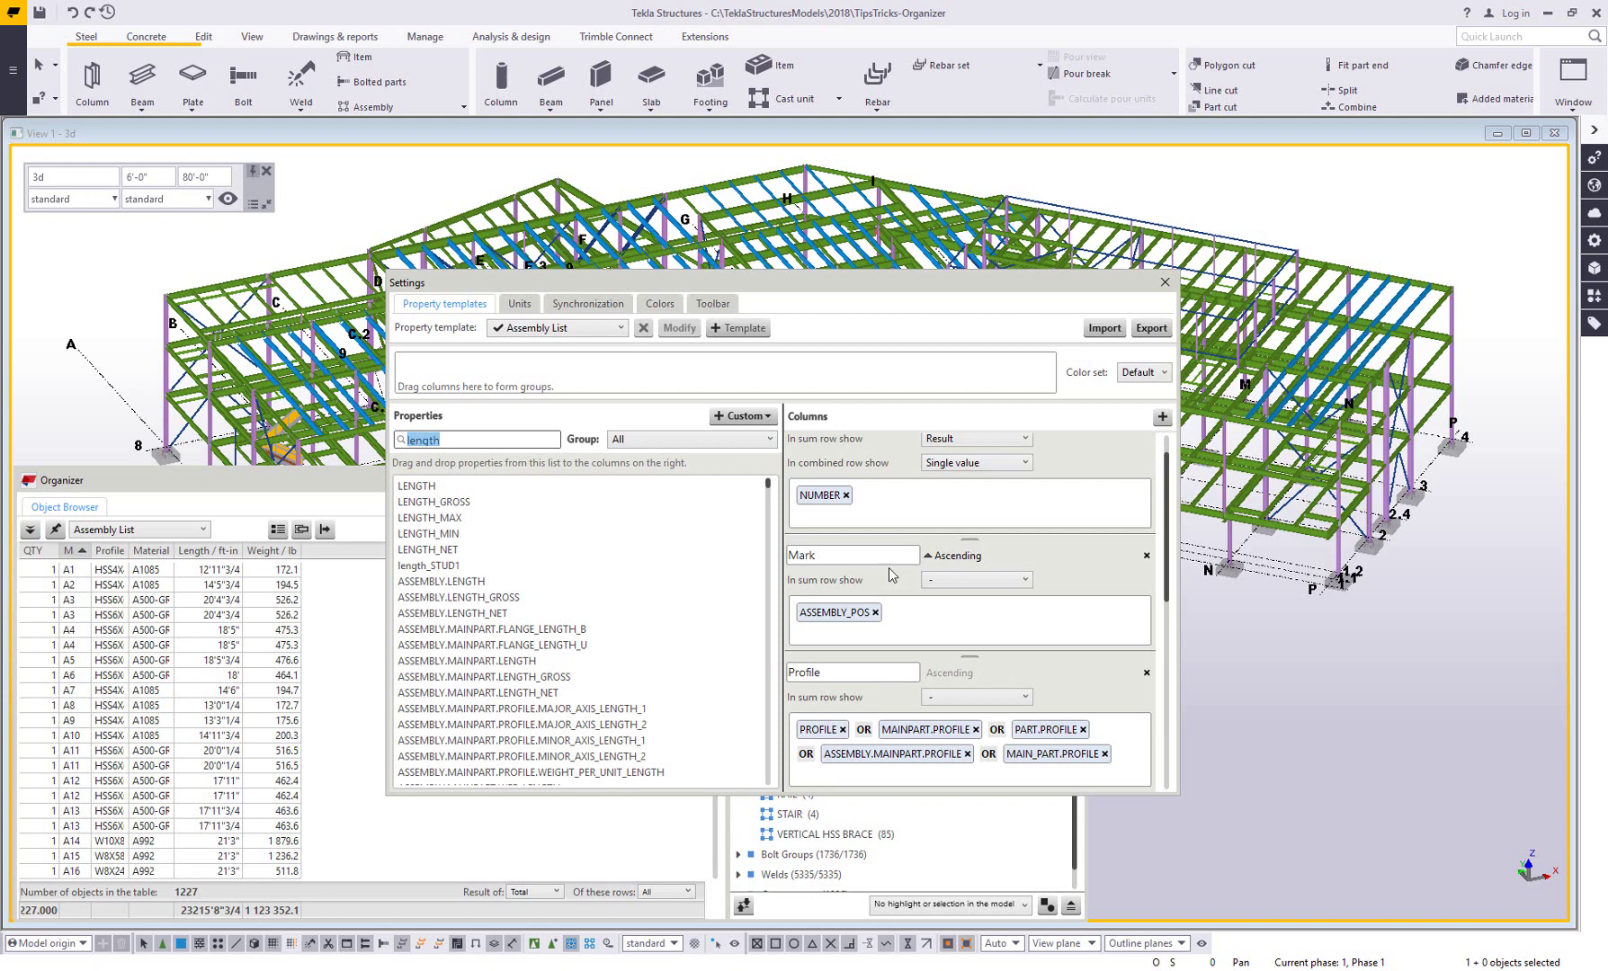
Create a blank property template named '+Material List'
left_click(750, 336)
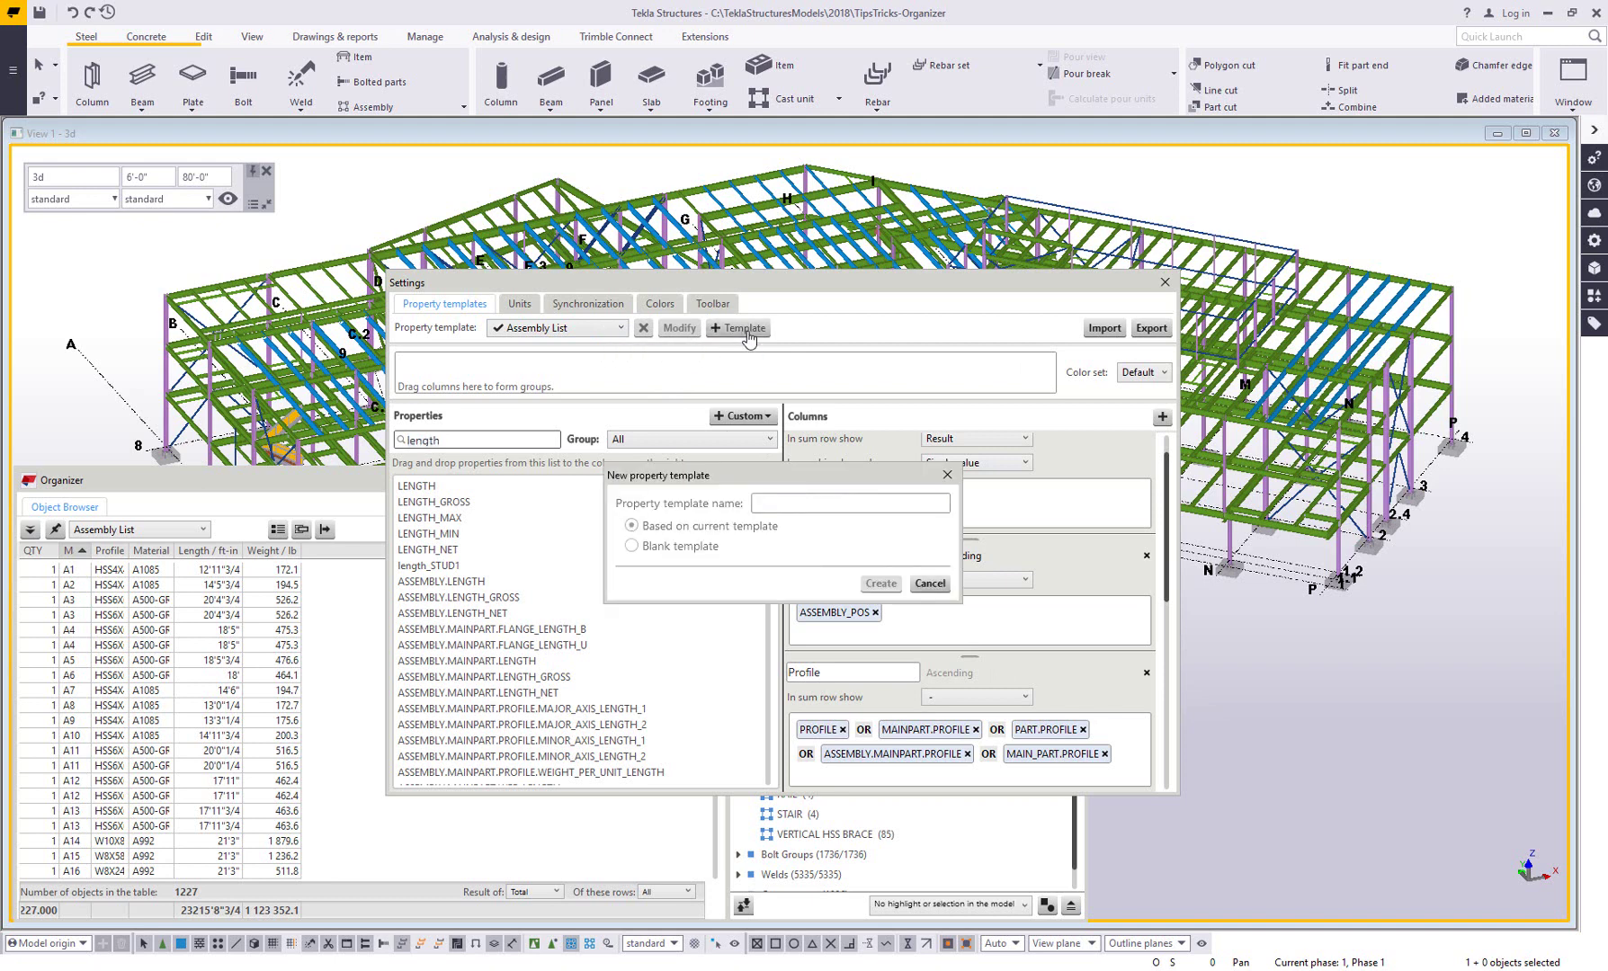
left_click(679, 546)
type("+Material List")
left_click(882, 585)
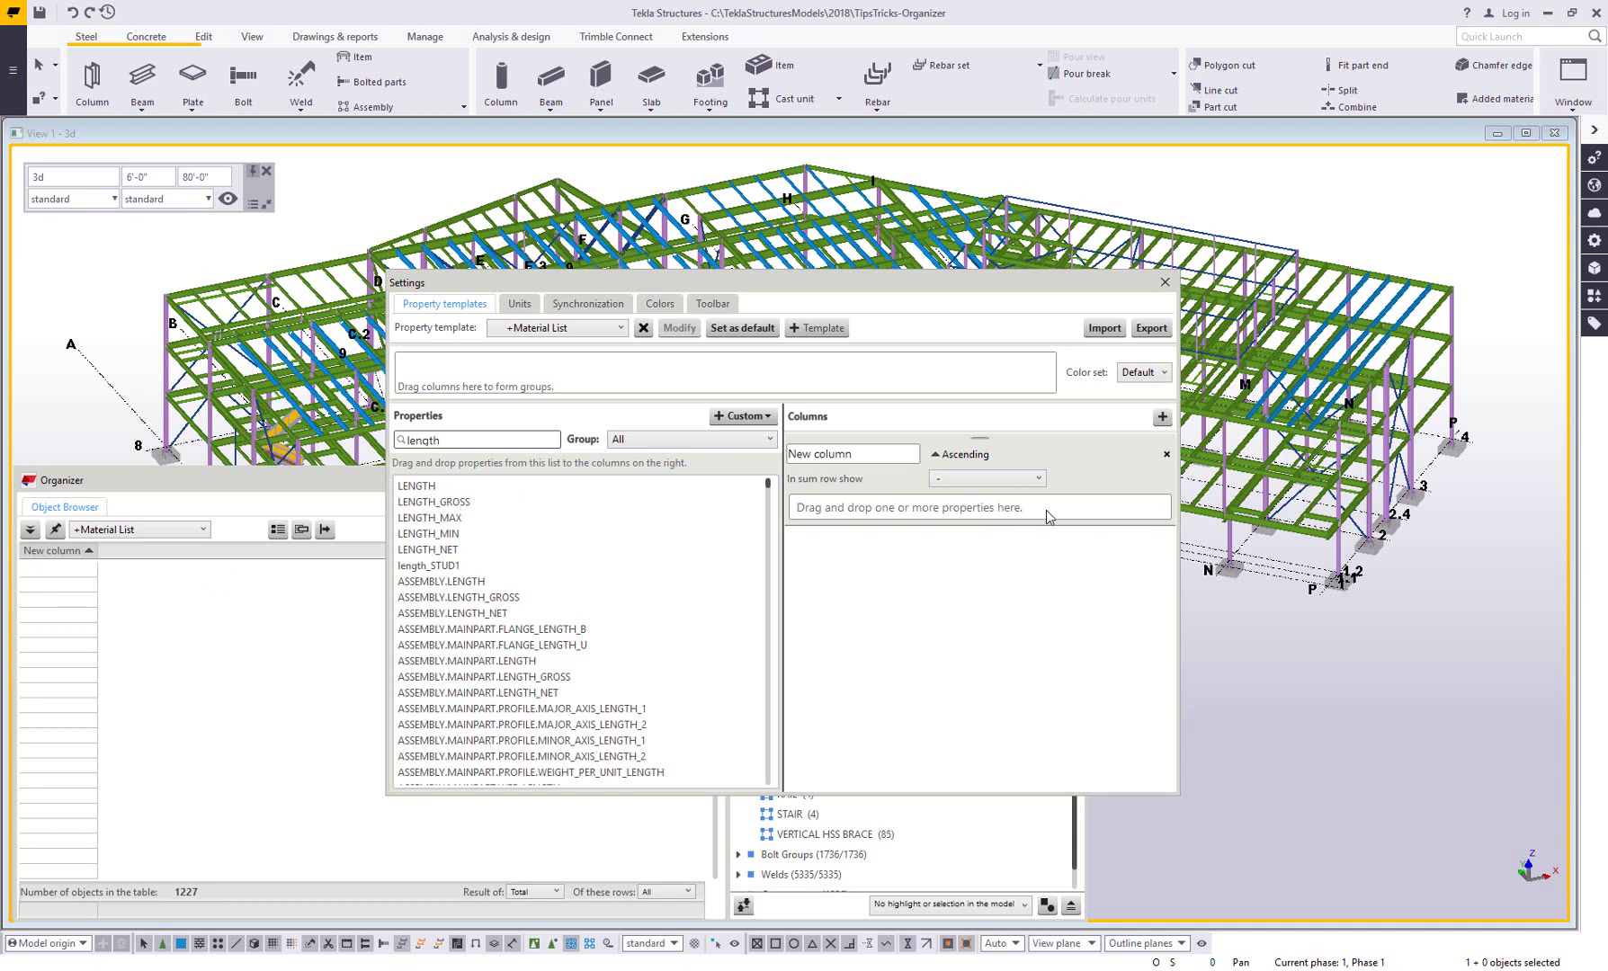
Search the properties for 'profile' and try adding PROFILE to the new column
double_click(480, 439)
type("pr")
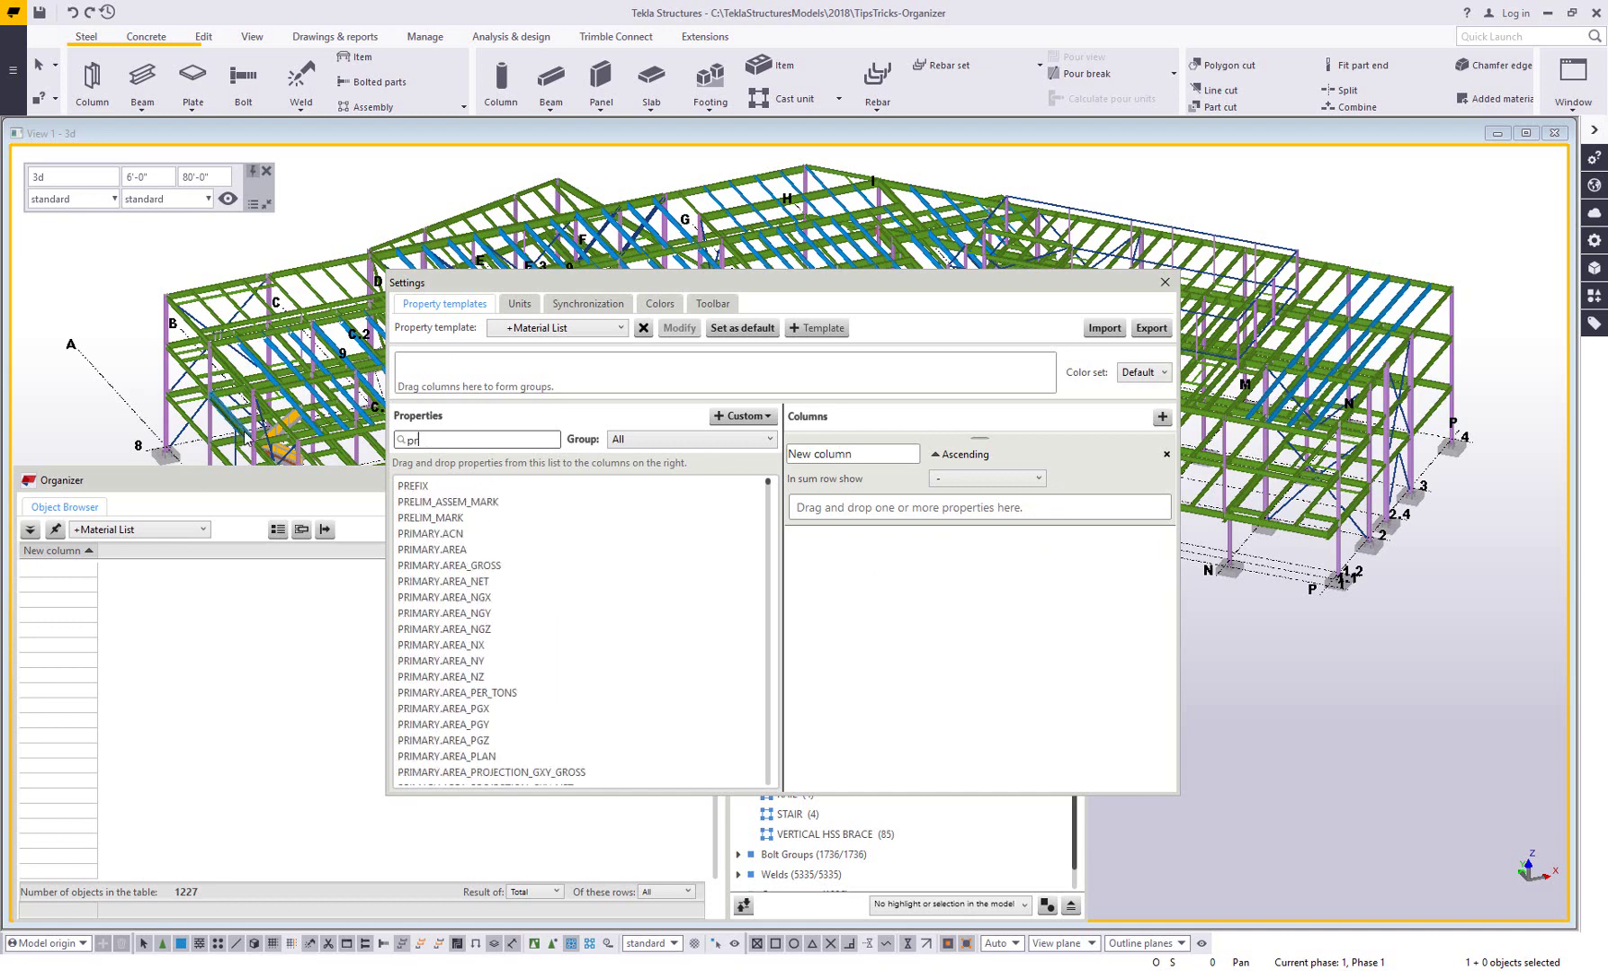
type("ofile")
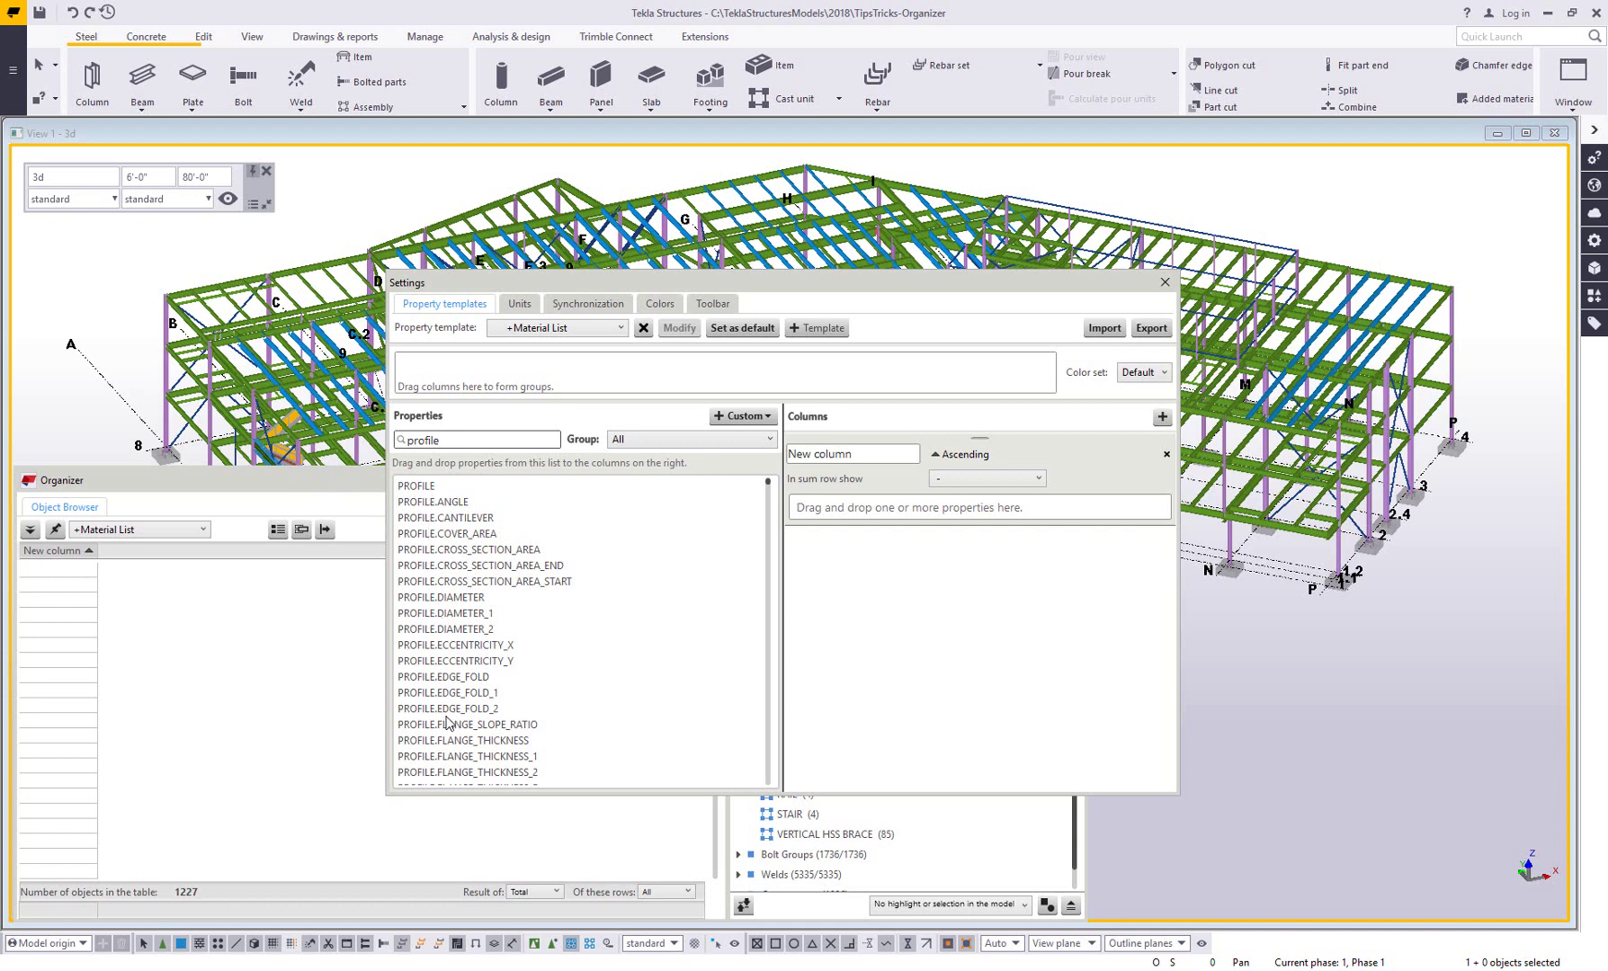
scroll(454, 724, "down", 4)
scroll(500, 698, "up", 4)
left_click_drag(780, 283, 1111, 27)
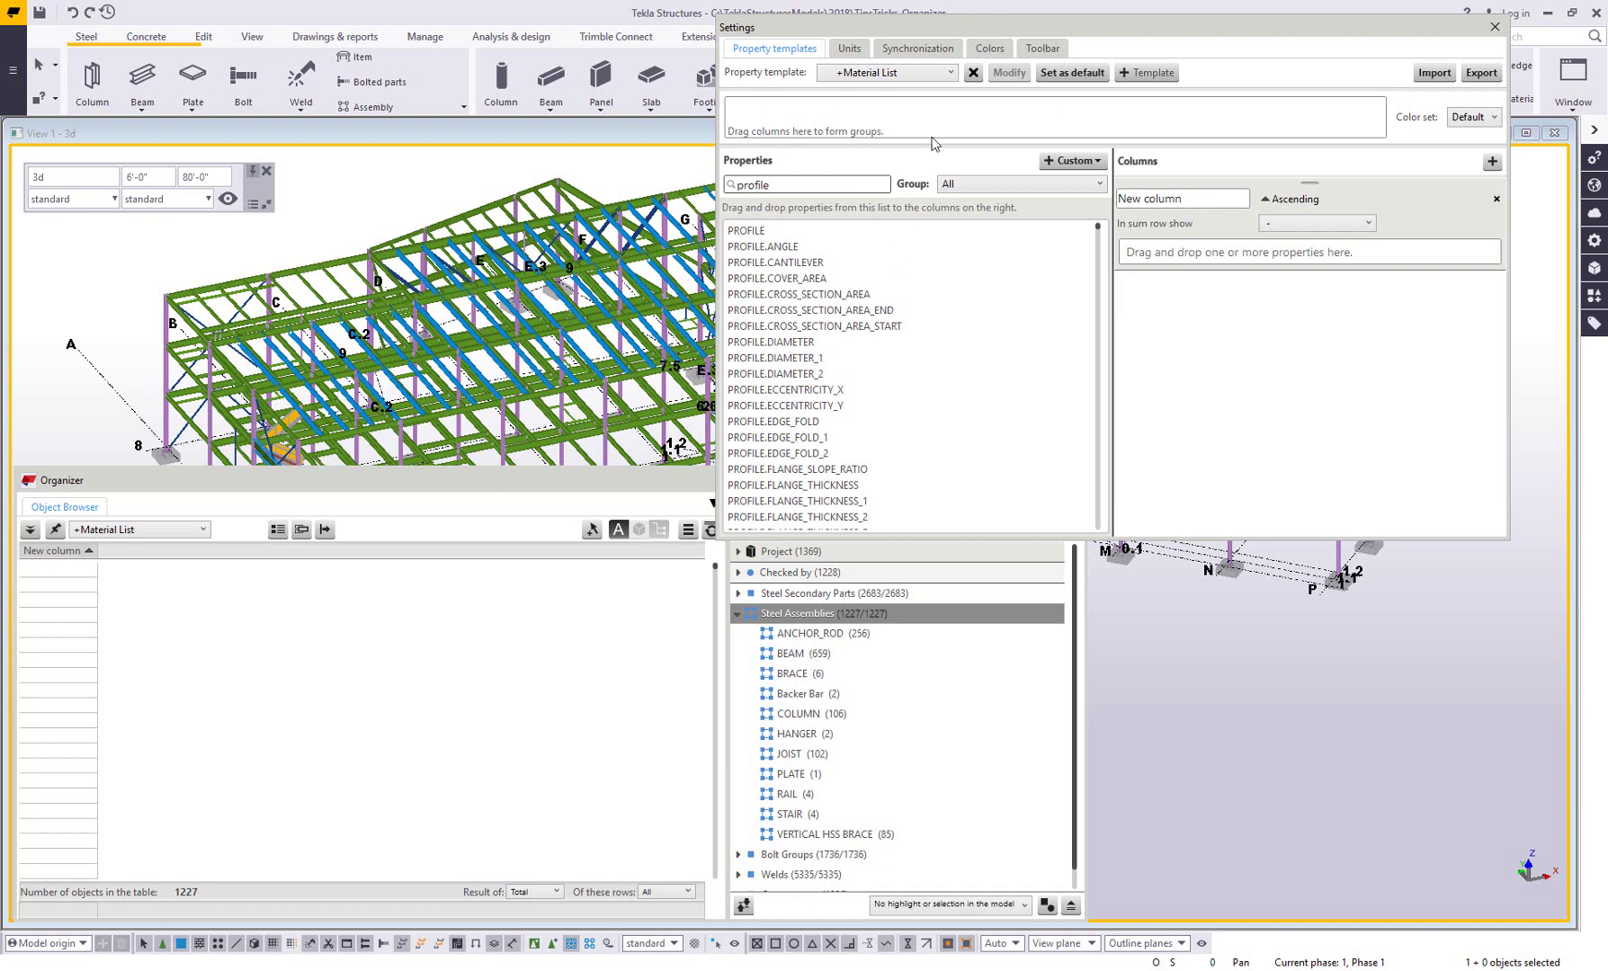
left_click_drag(1052, 30, 853, 213)
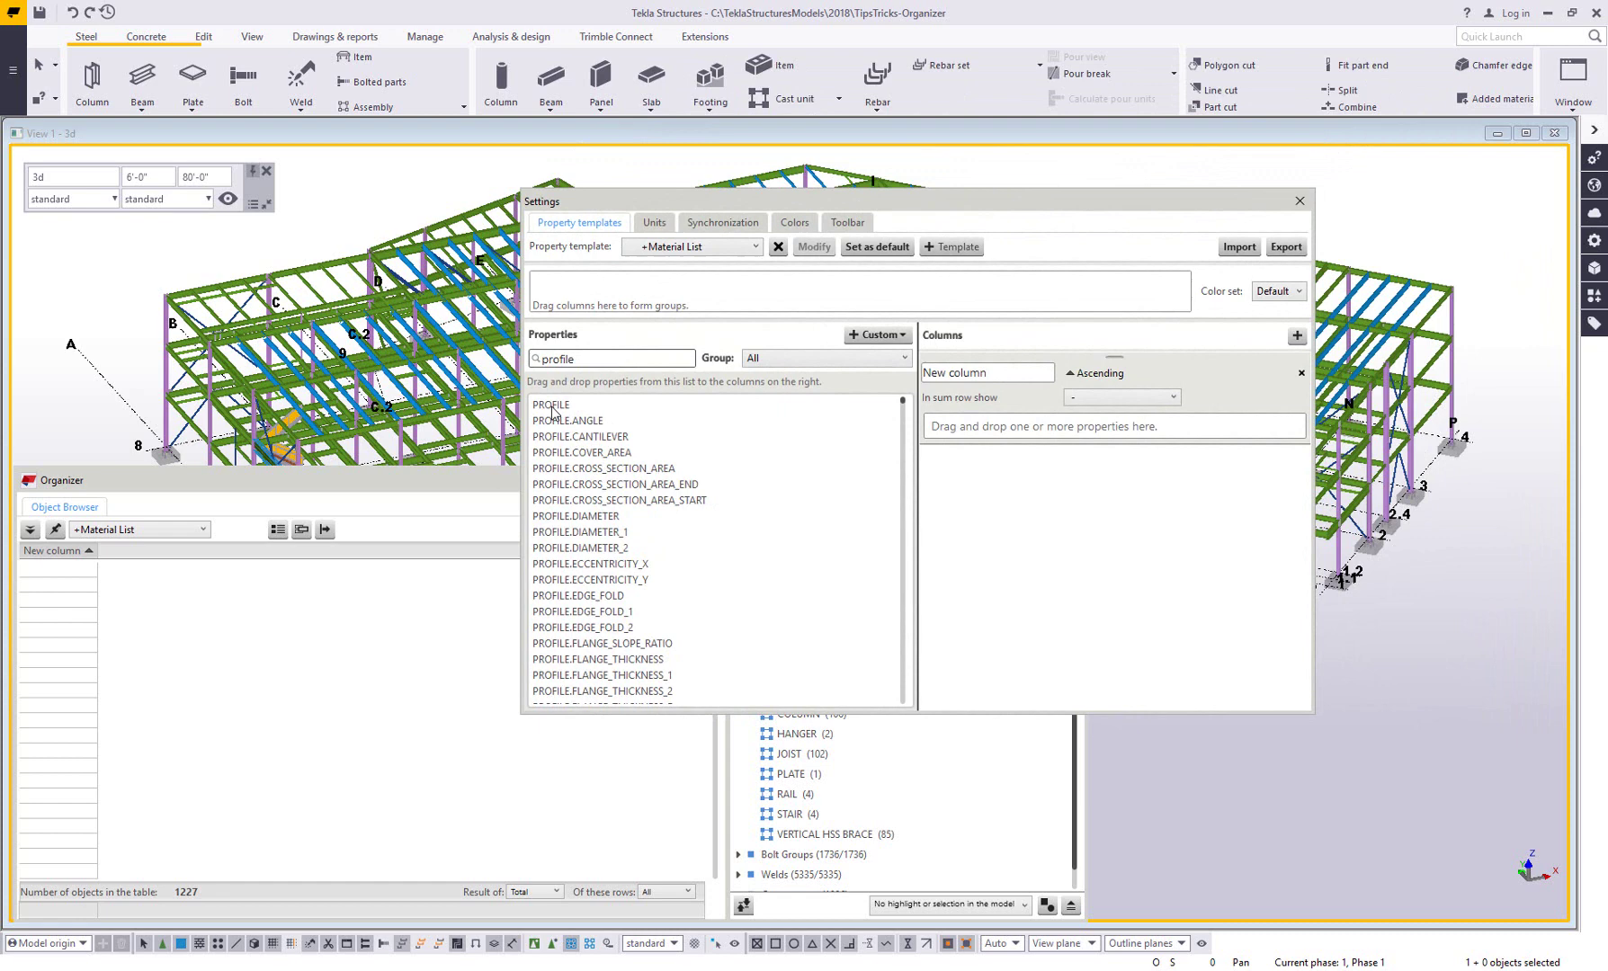
left_click_drag(553, 412, 957, 432)
Fill the column with MAINPART.PROFILE and retitle it Profile
left_click_drag(606, 359, 502, 359)
type("mainpart")
scroll(685, 529, "down", 10)
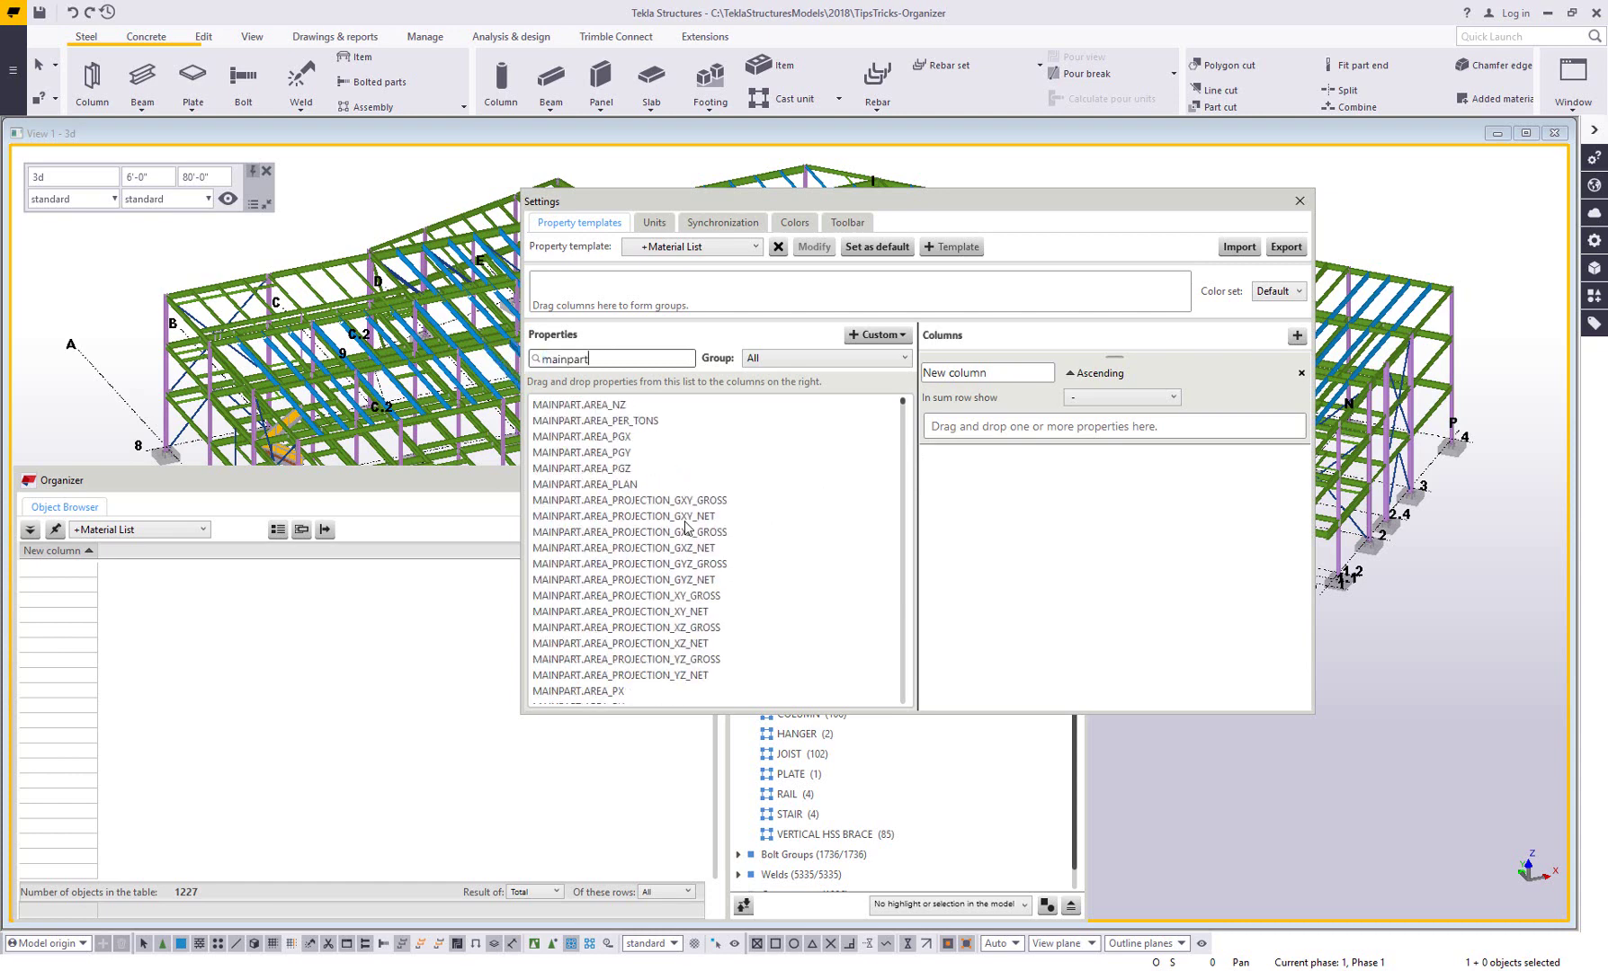
scroll(685, 521, "down", 15)
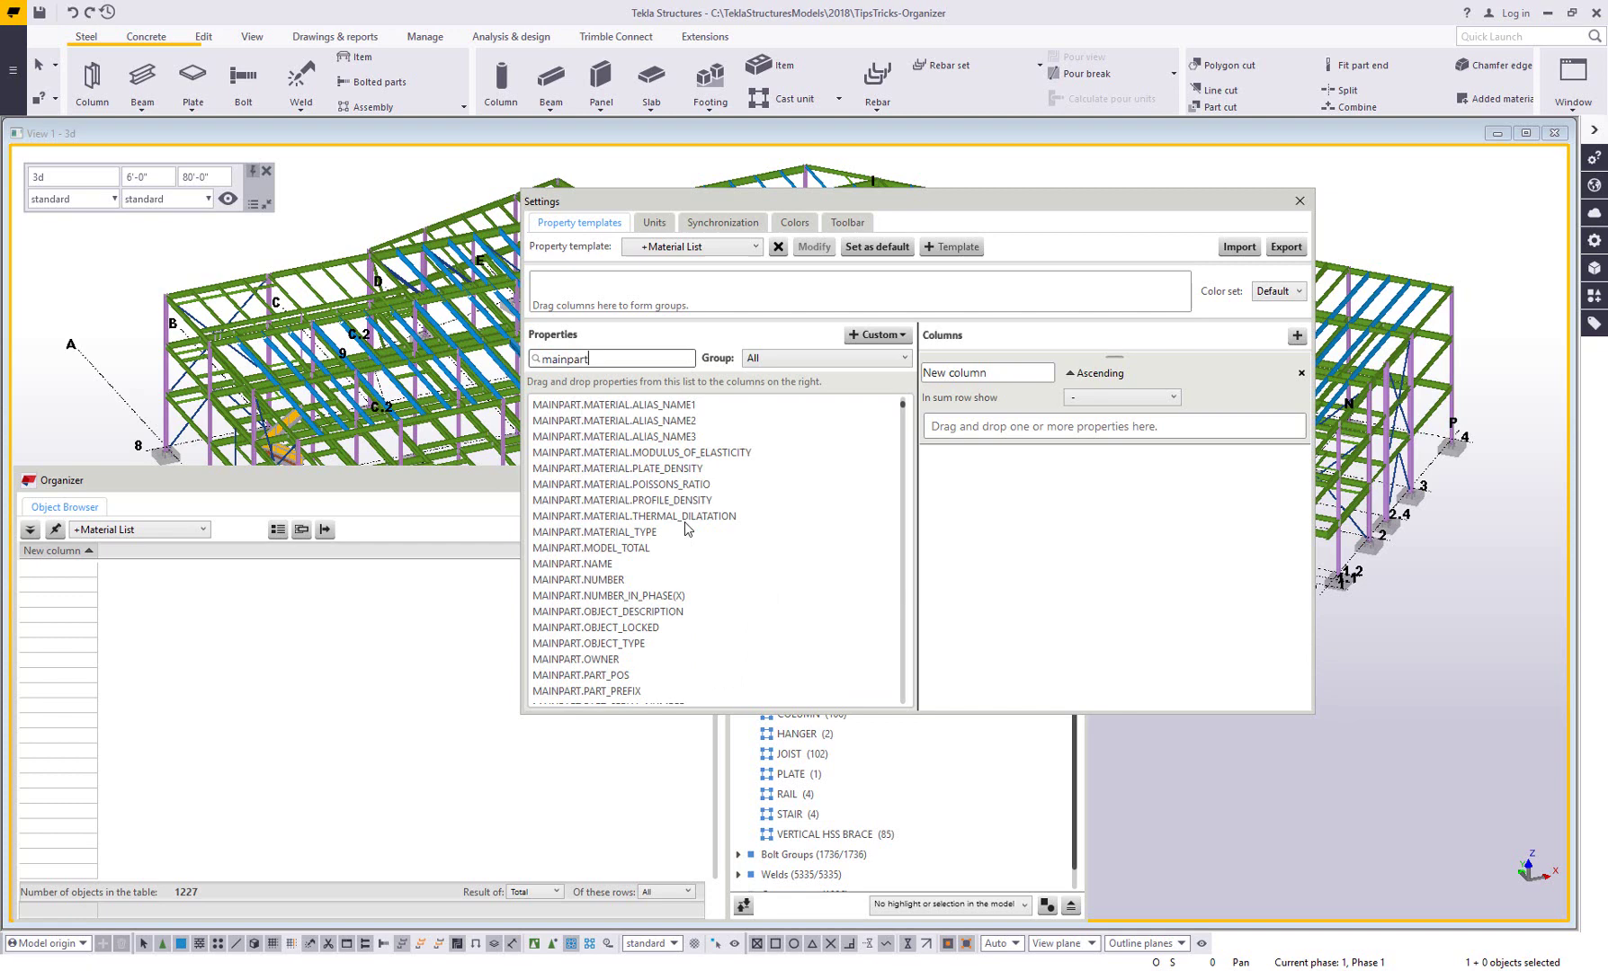
scroll(625, 664, "down", 1)
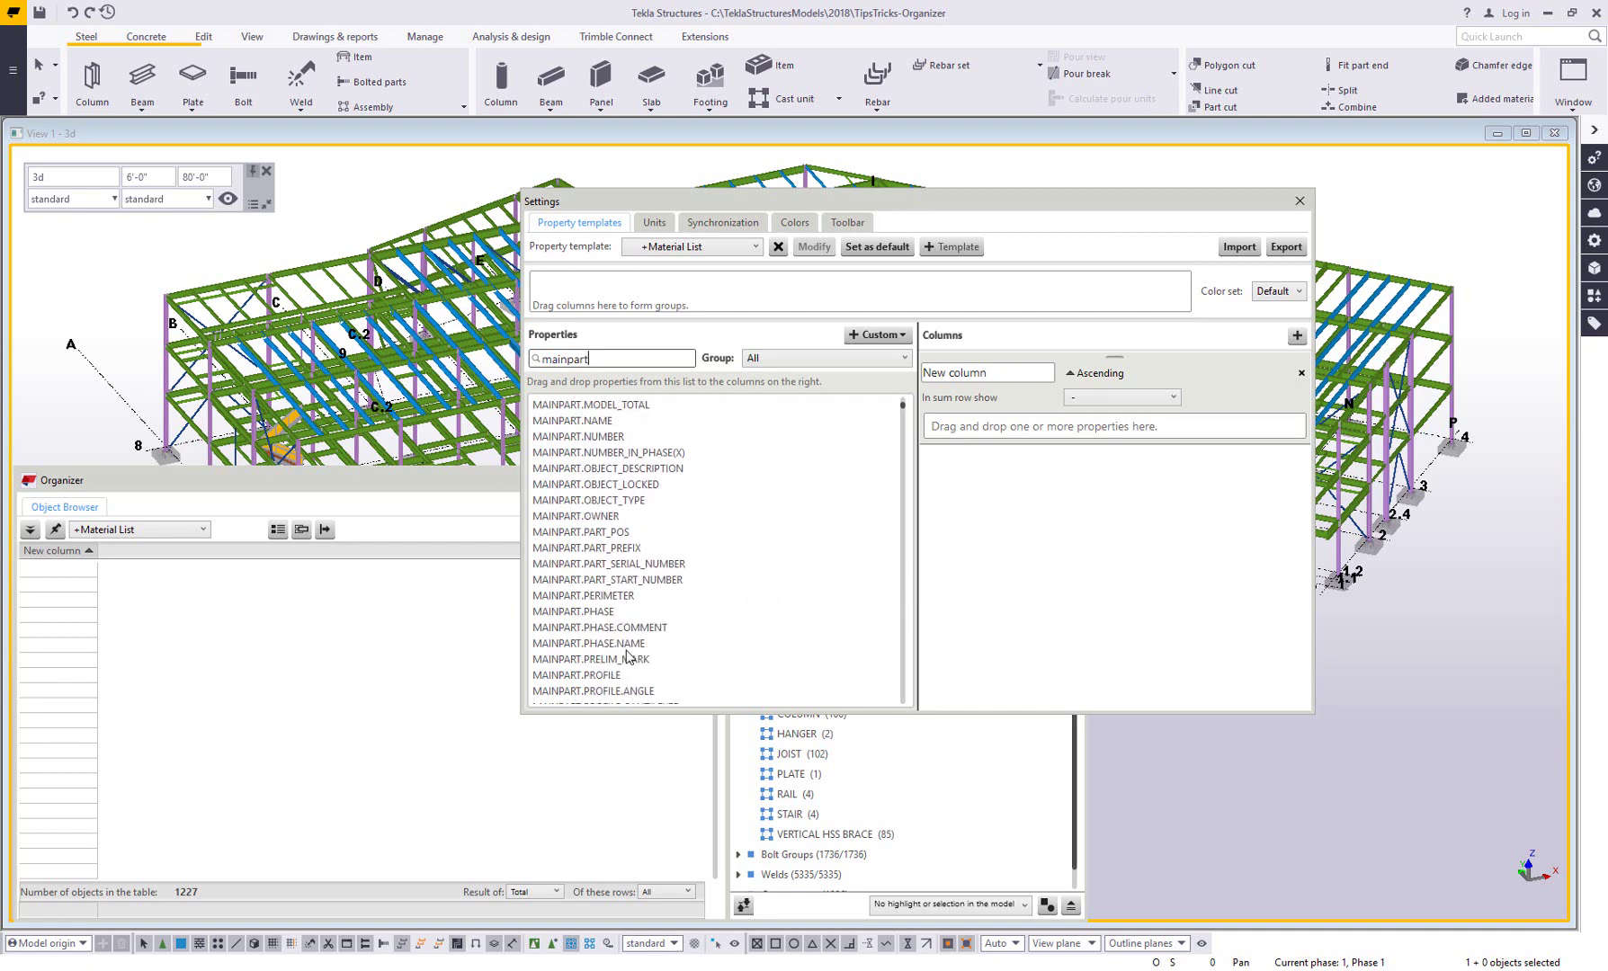
left_click_drag(607, 681, 995, 424)
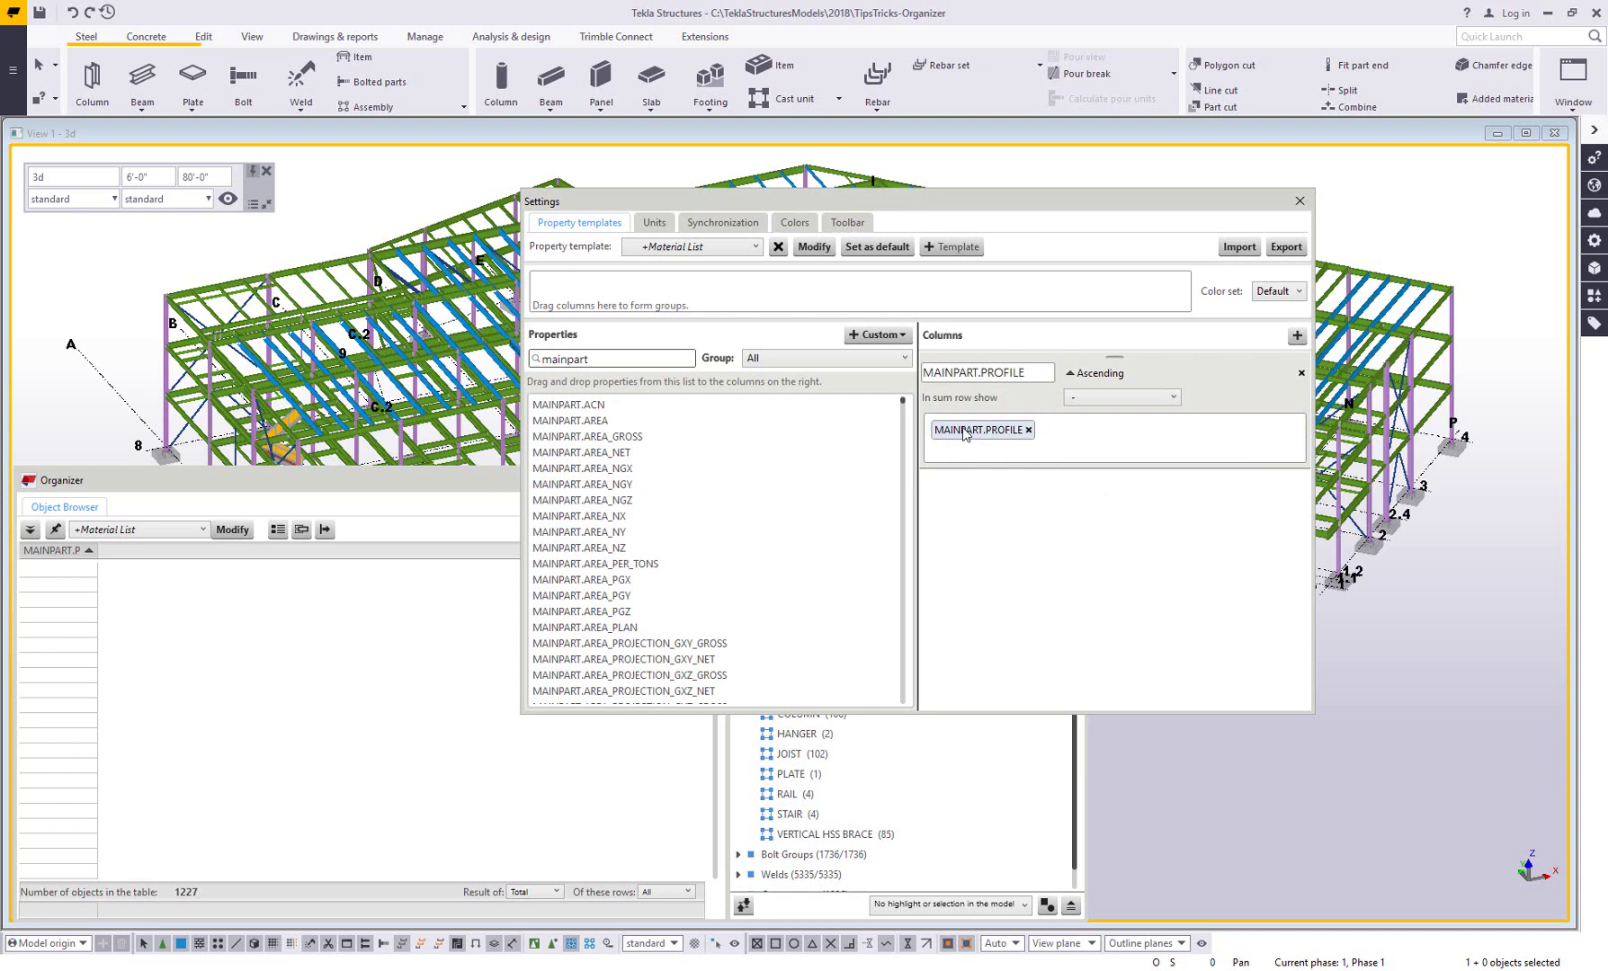
left_click_drag(1034, 371, 875, 372)
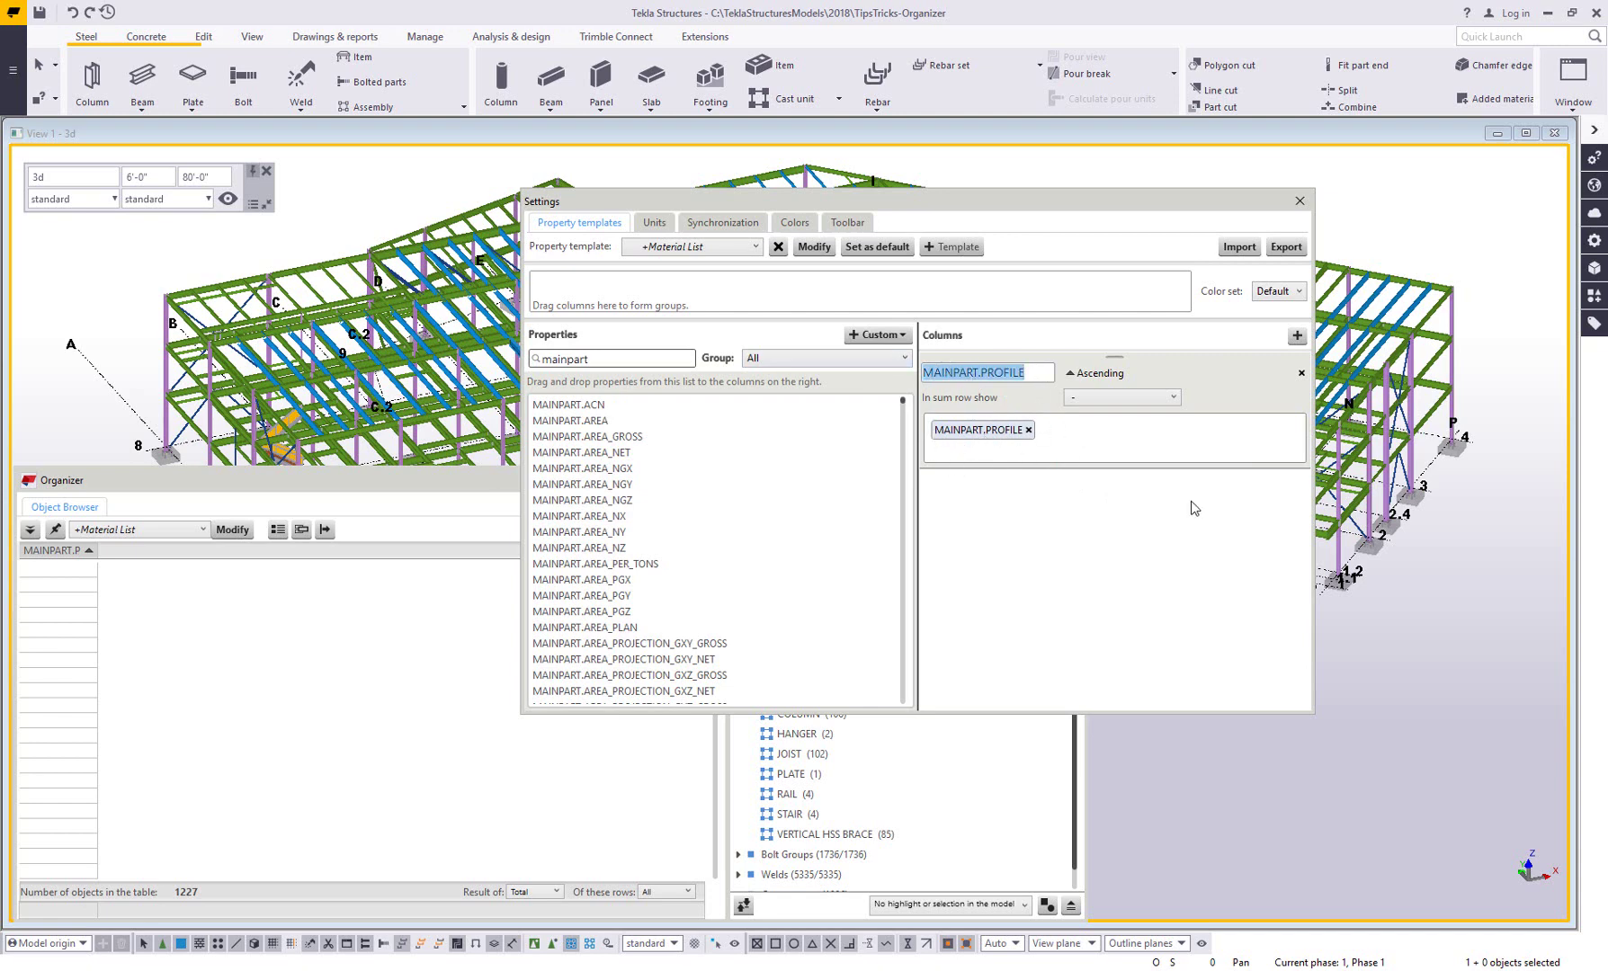
type("P")
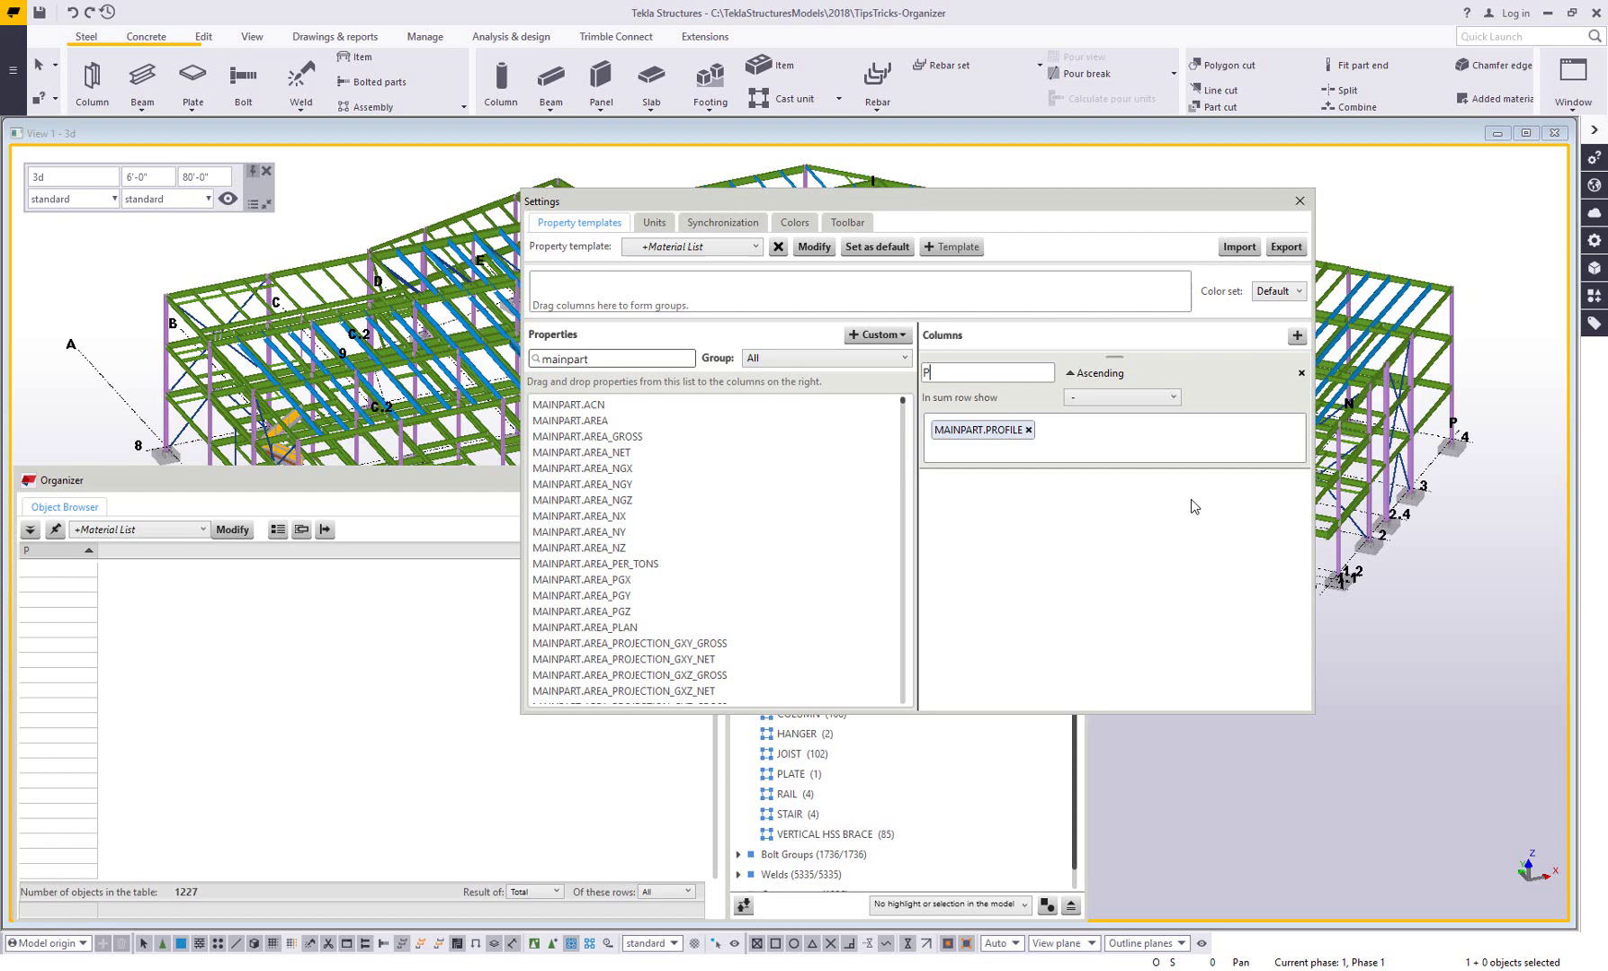
type("roifile")
Save the template changes, close Settings and refresh the Organizer list
left_click(816, 254)
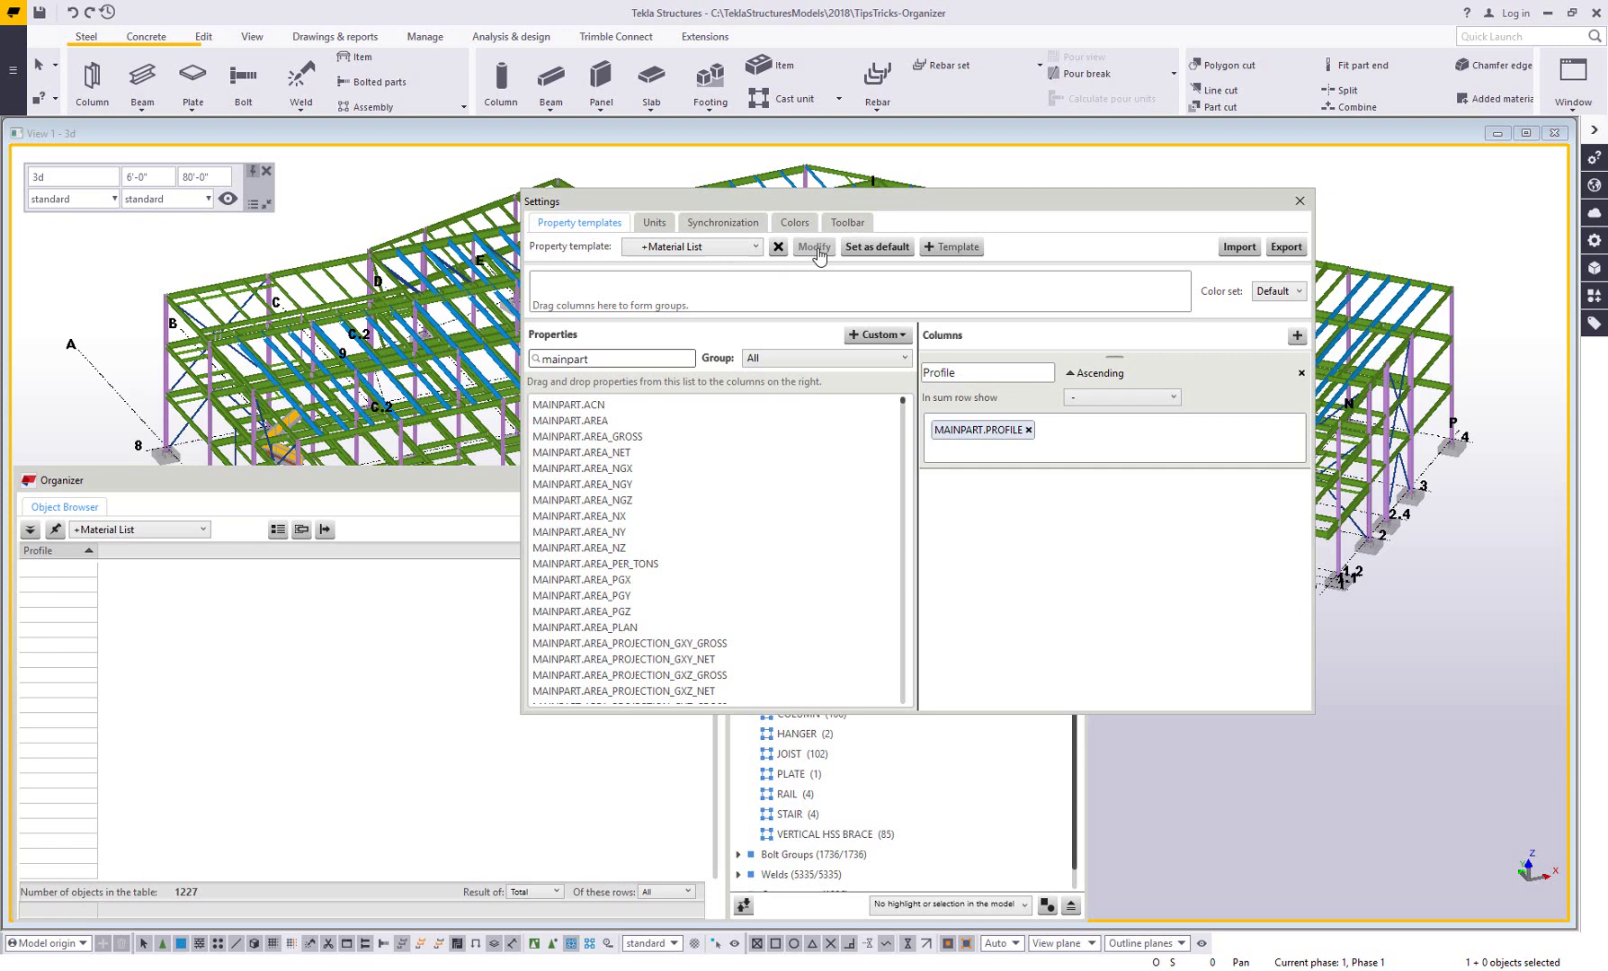
left_click(1299, 200)
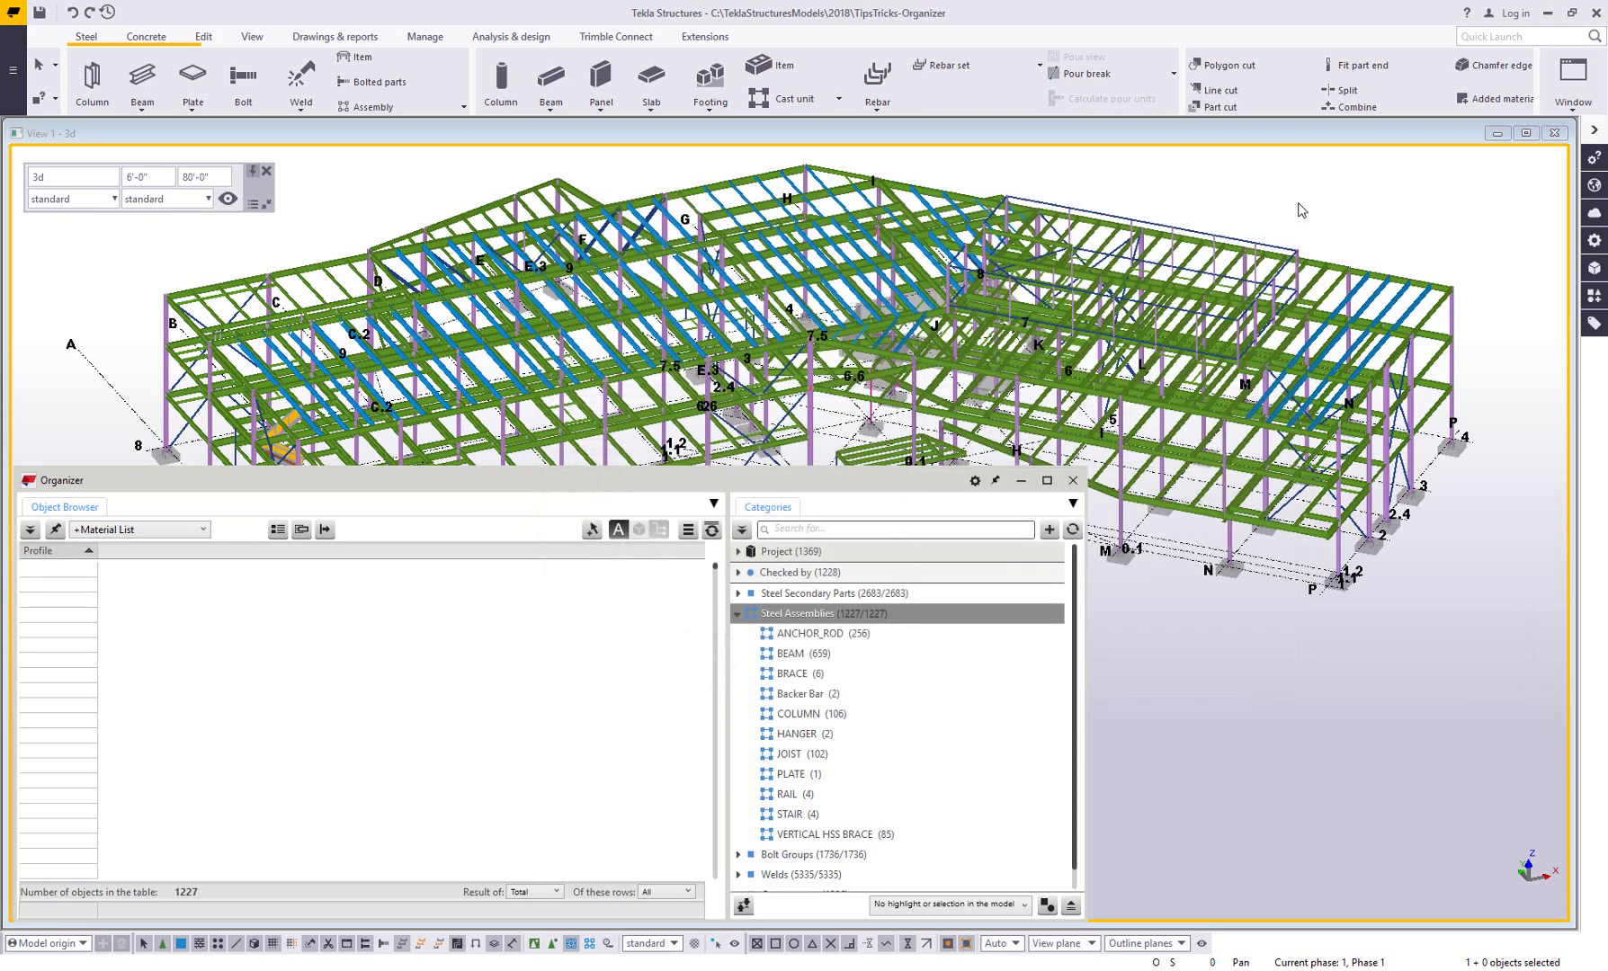
left_click(712, 530)
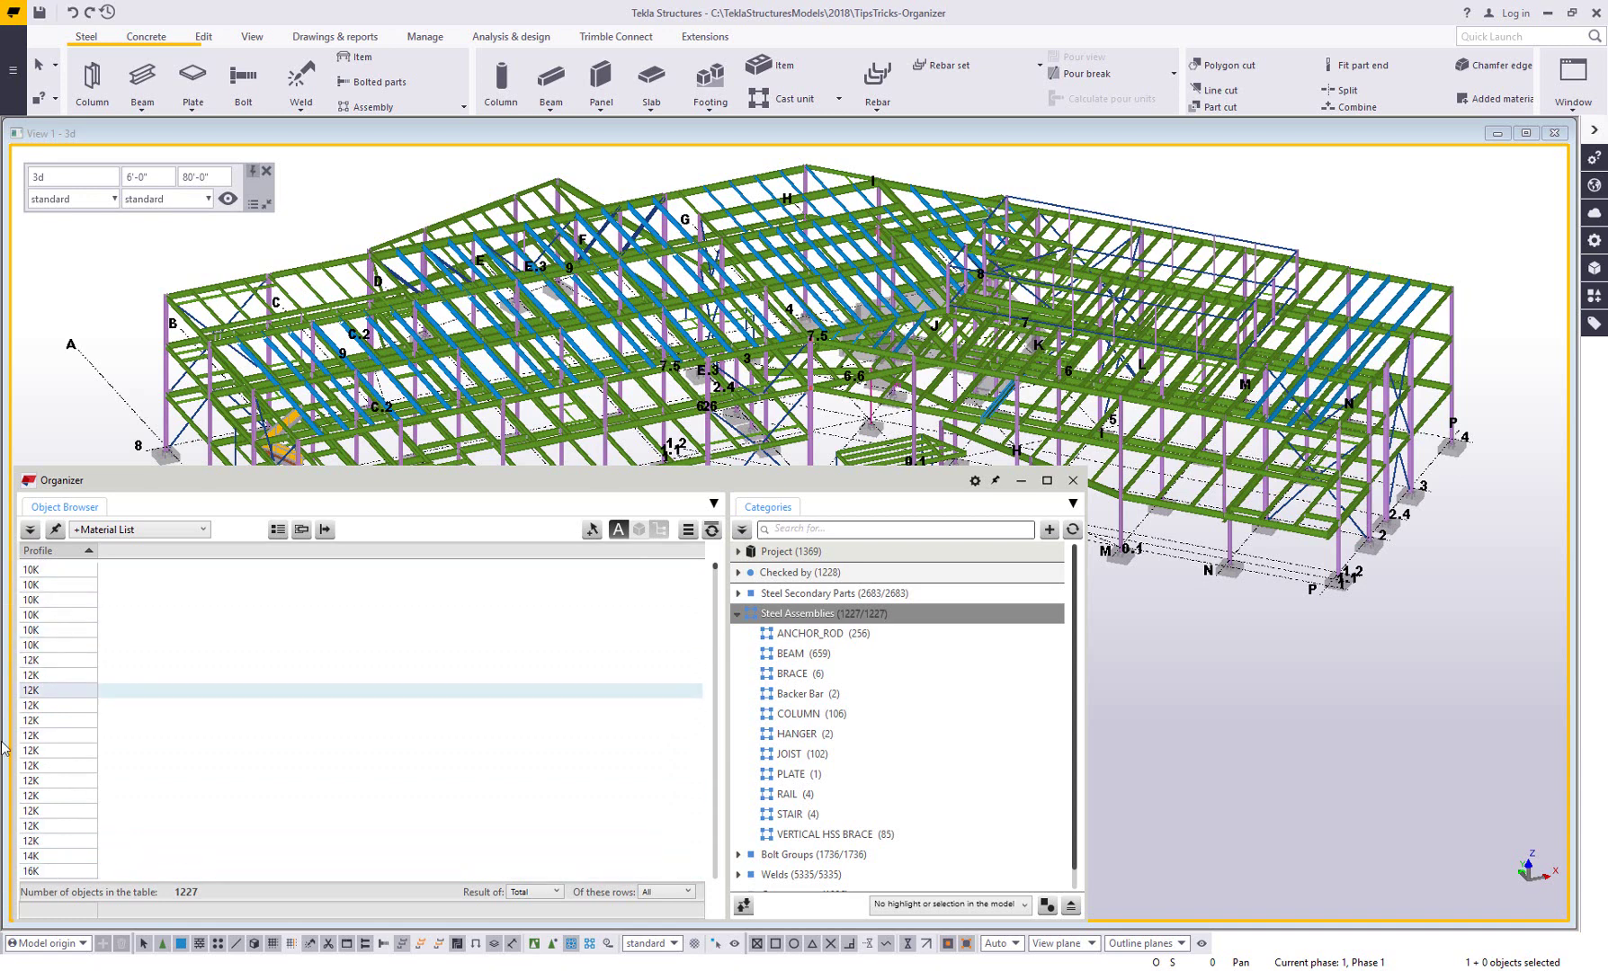
Display the 659 BEAM assemblies using the +Material List template
left_click(791, 654)
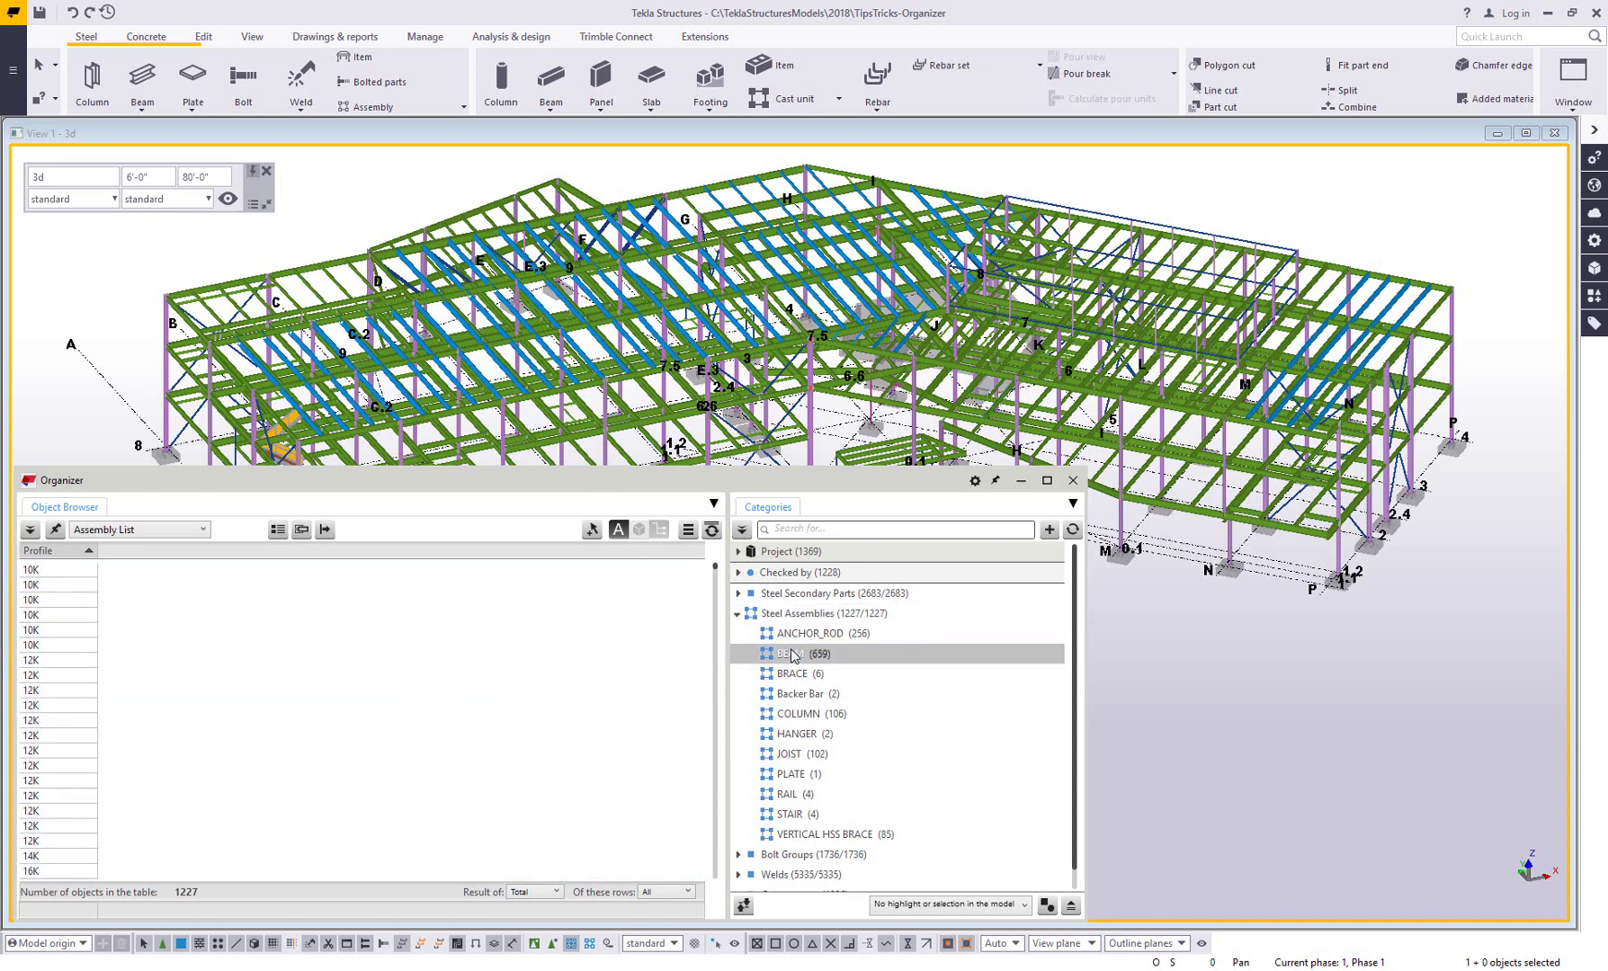
left_click(192, 530)
left_click(164, 558)
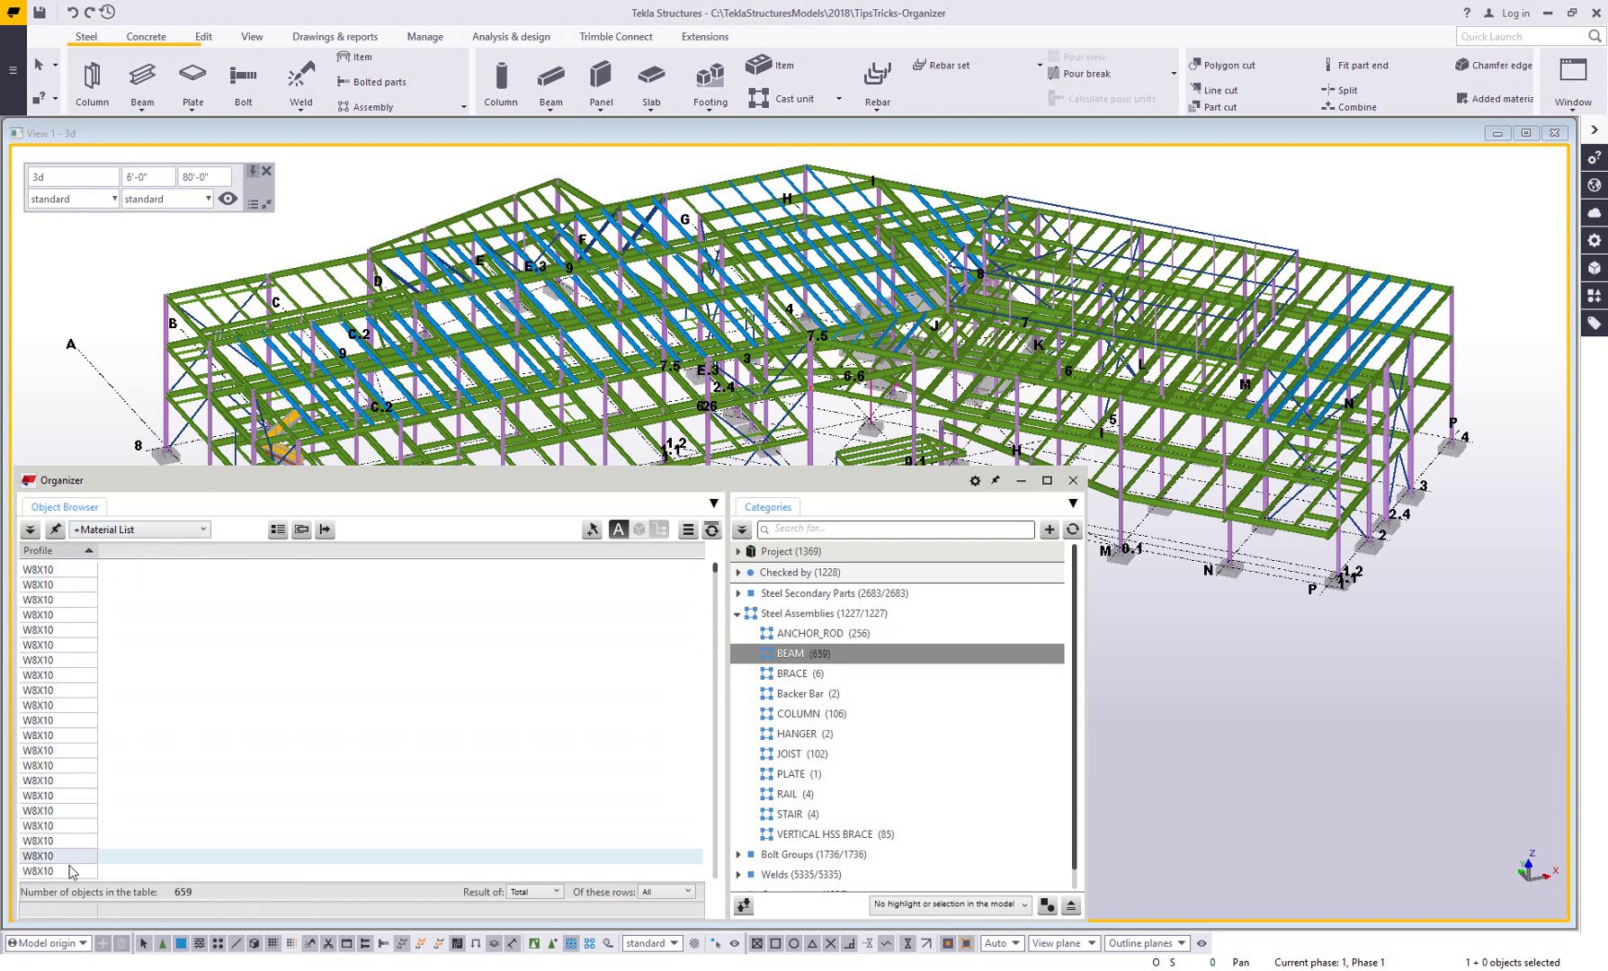
scroll(63, 791, "down", 5)
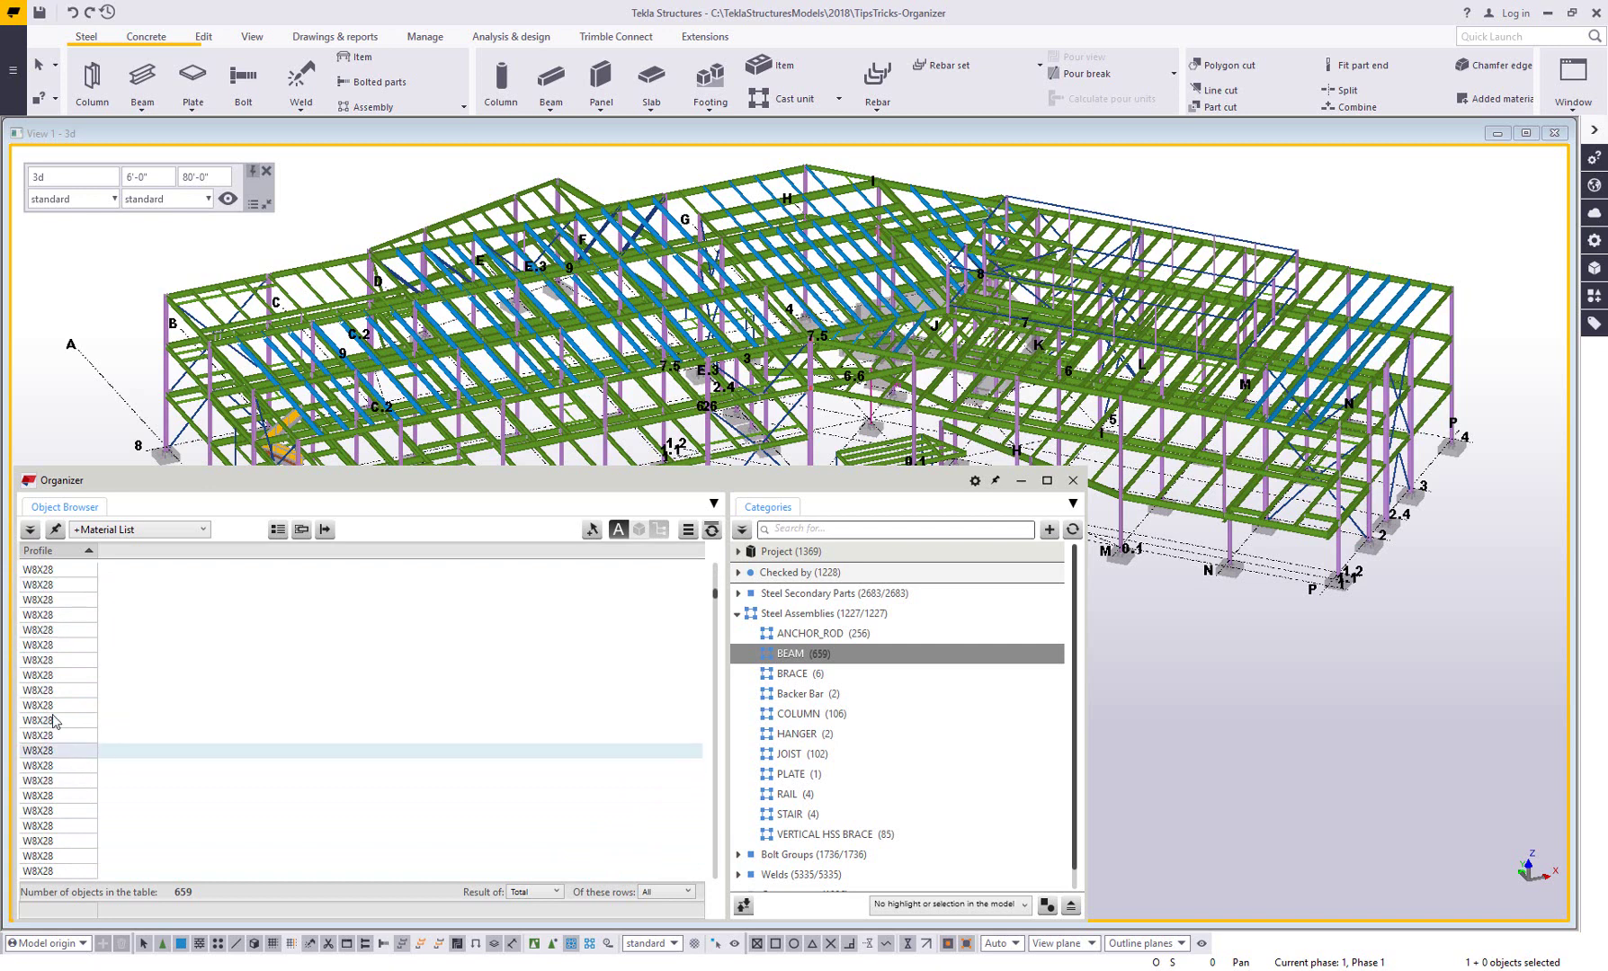
scroll(54, 720, "down", 5)
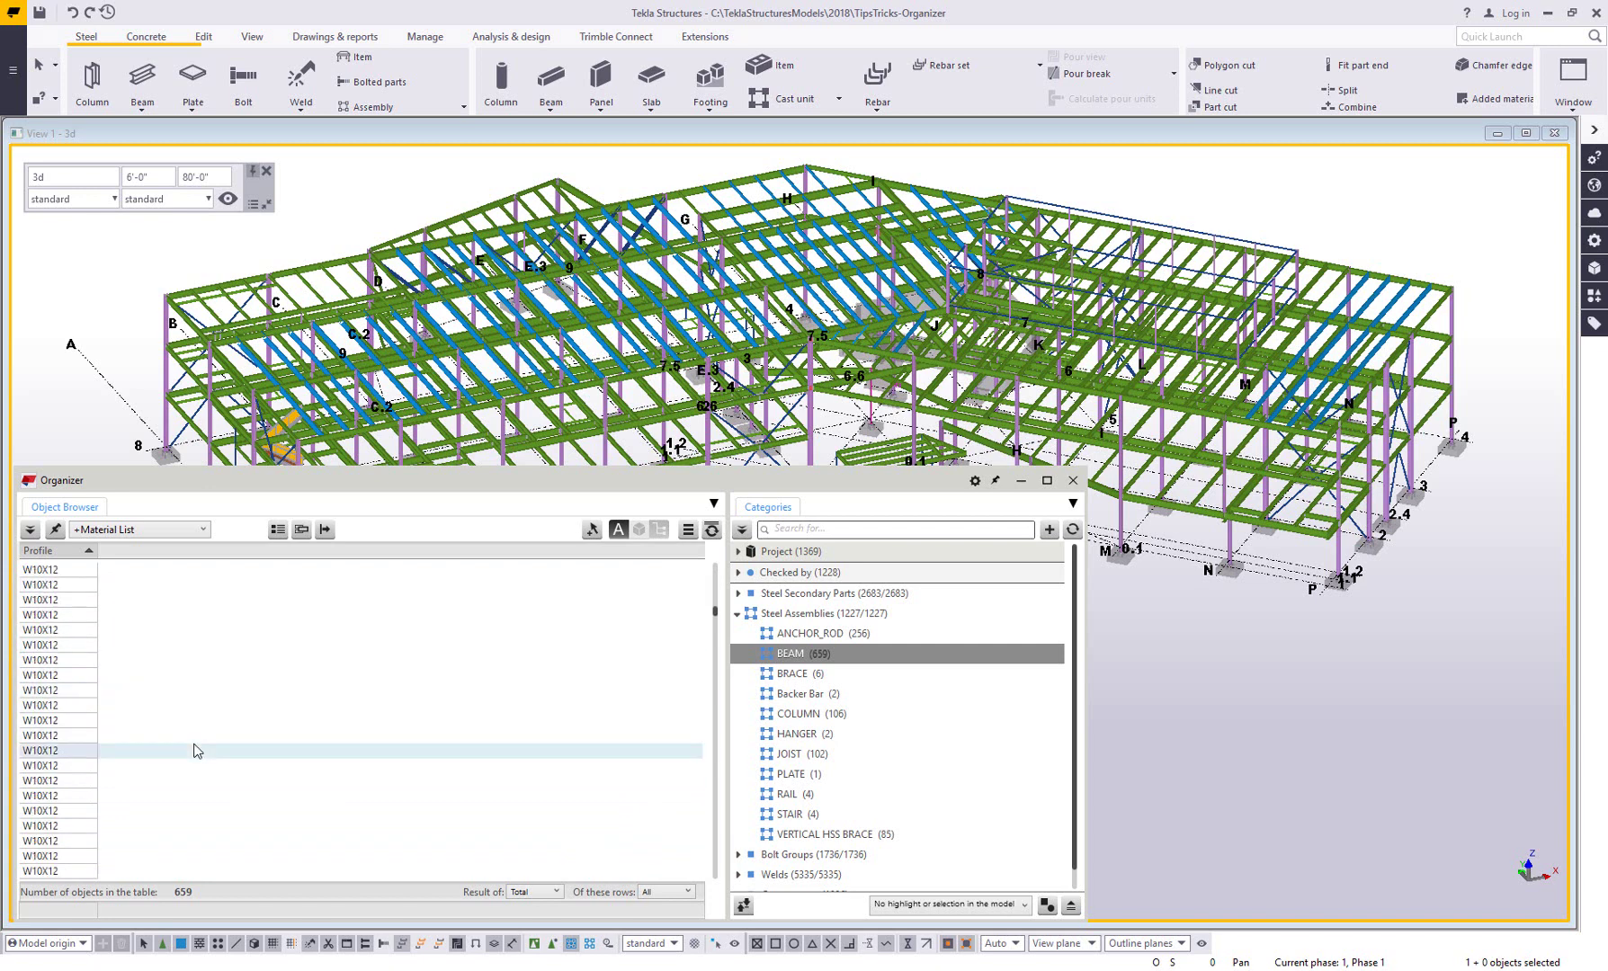
scroll(196, 749, "up", 10)
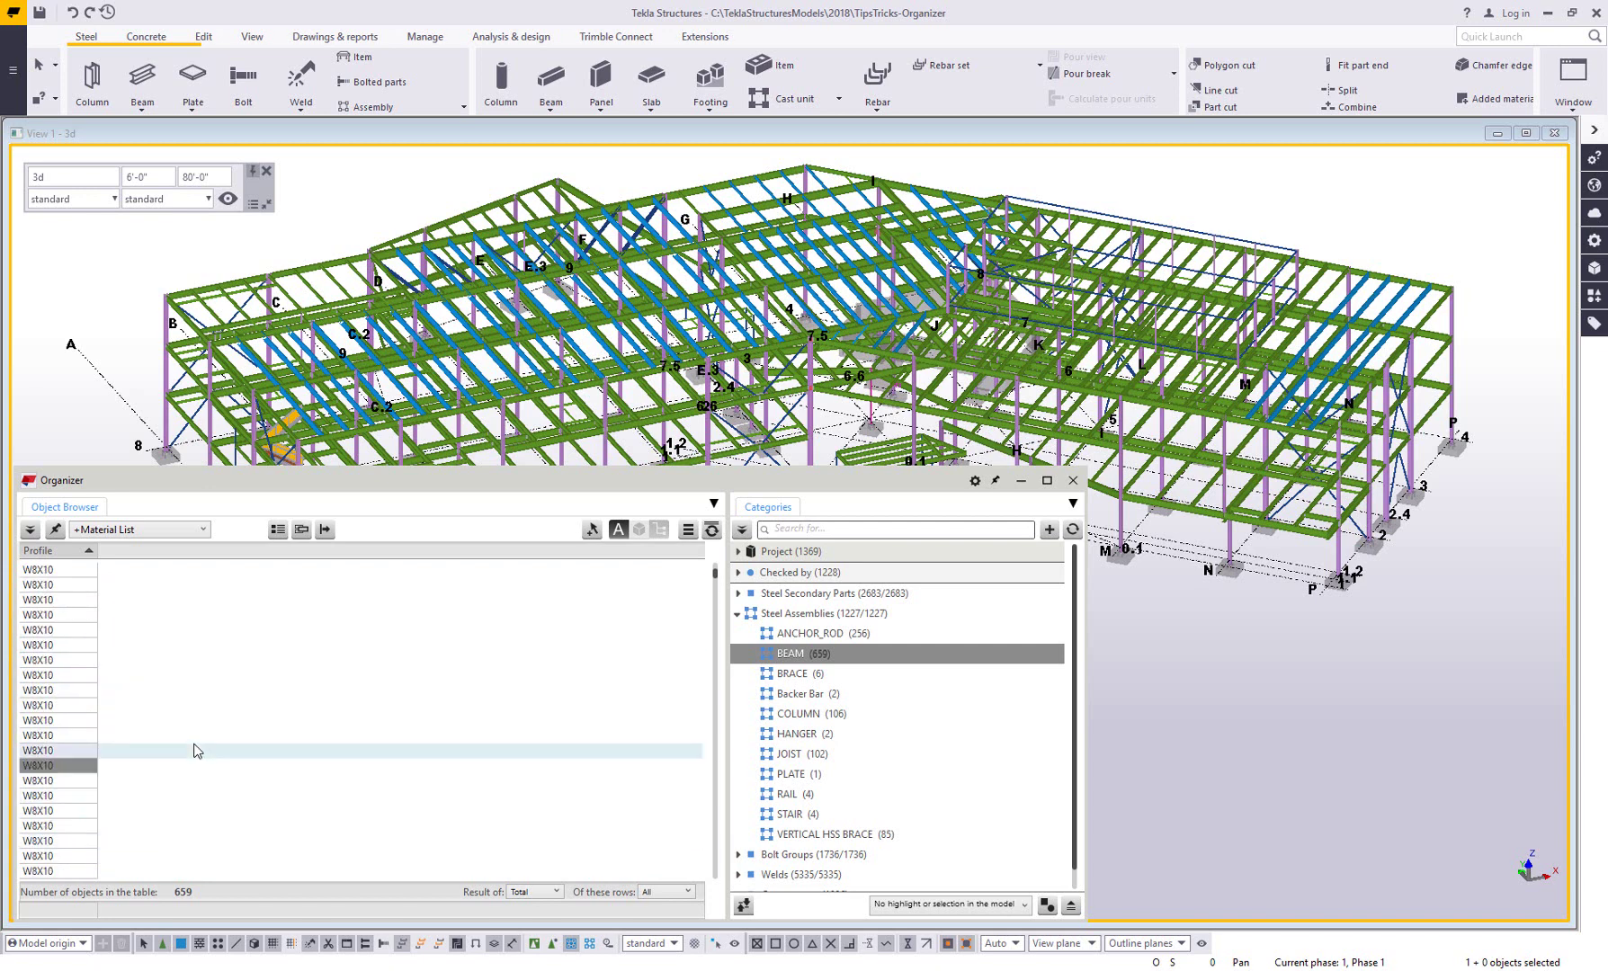
left_click(975, 486)
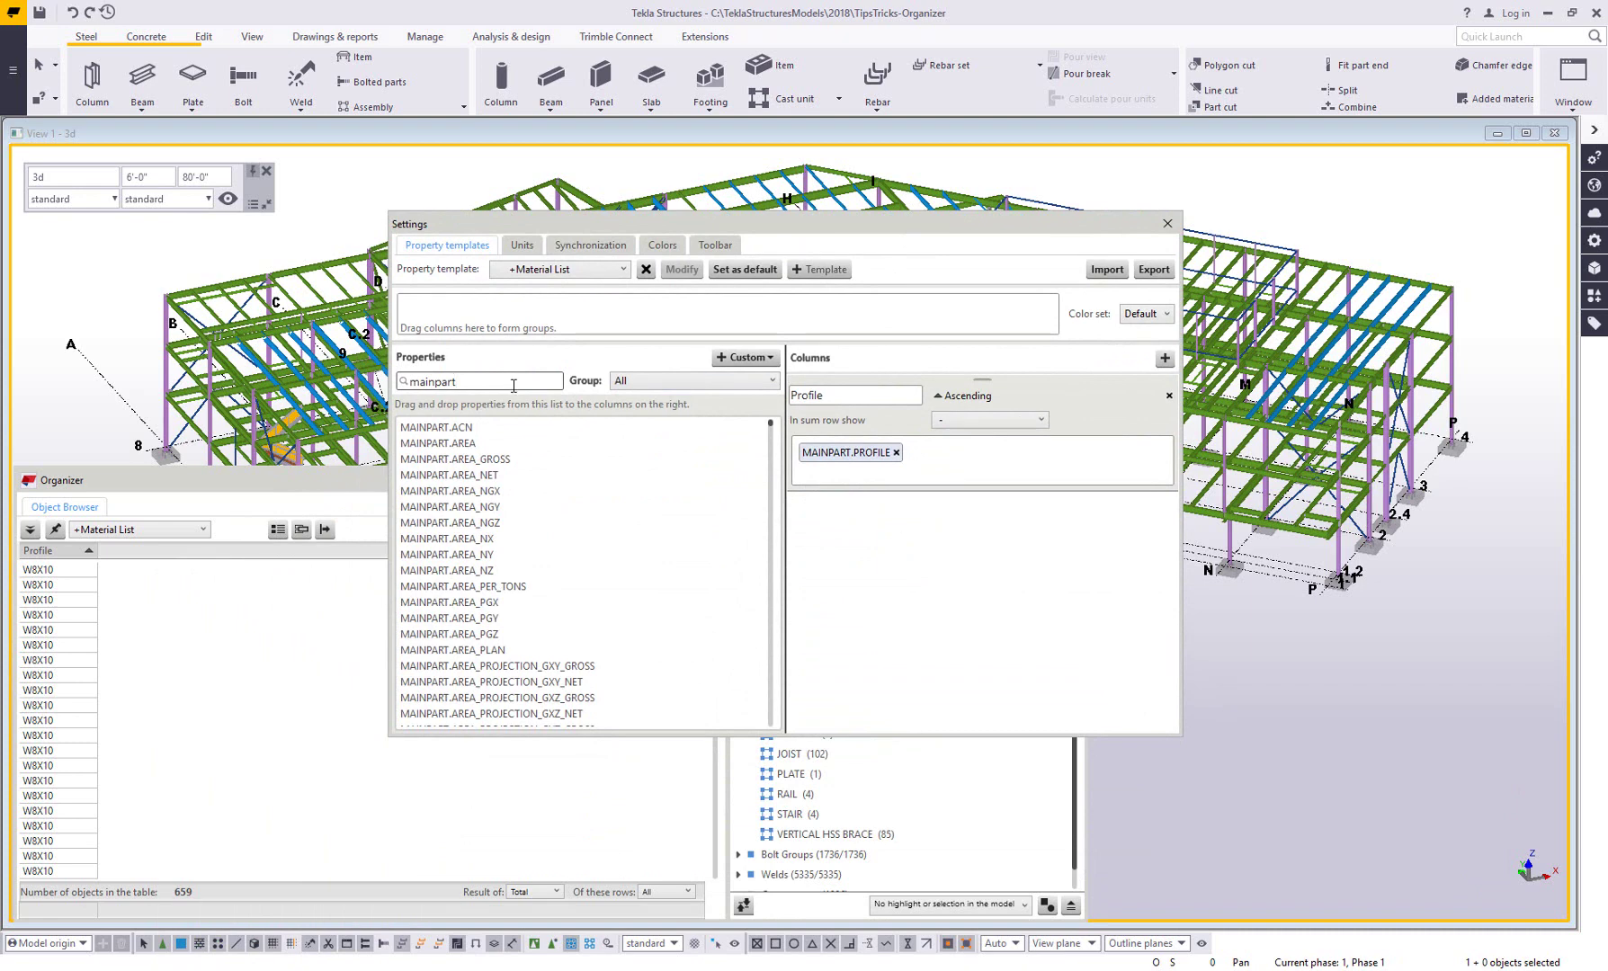
Add LENGTH and WEIGHT columns to the +Material List template
key("BackSpace")
key("BackSpace")
key("BackSpace")
key("BackSpace")
key("BackSpace")
key("BackSpace")
key("BackSpace")
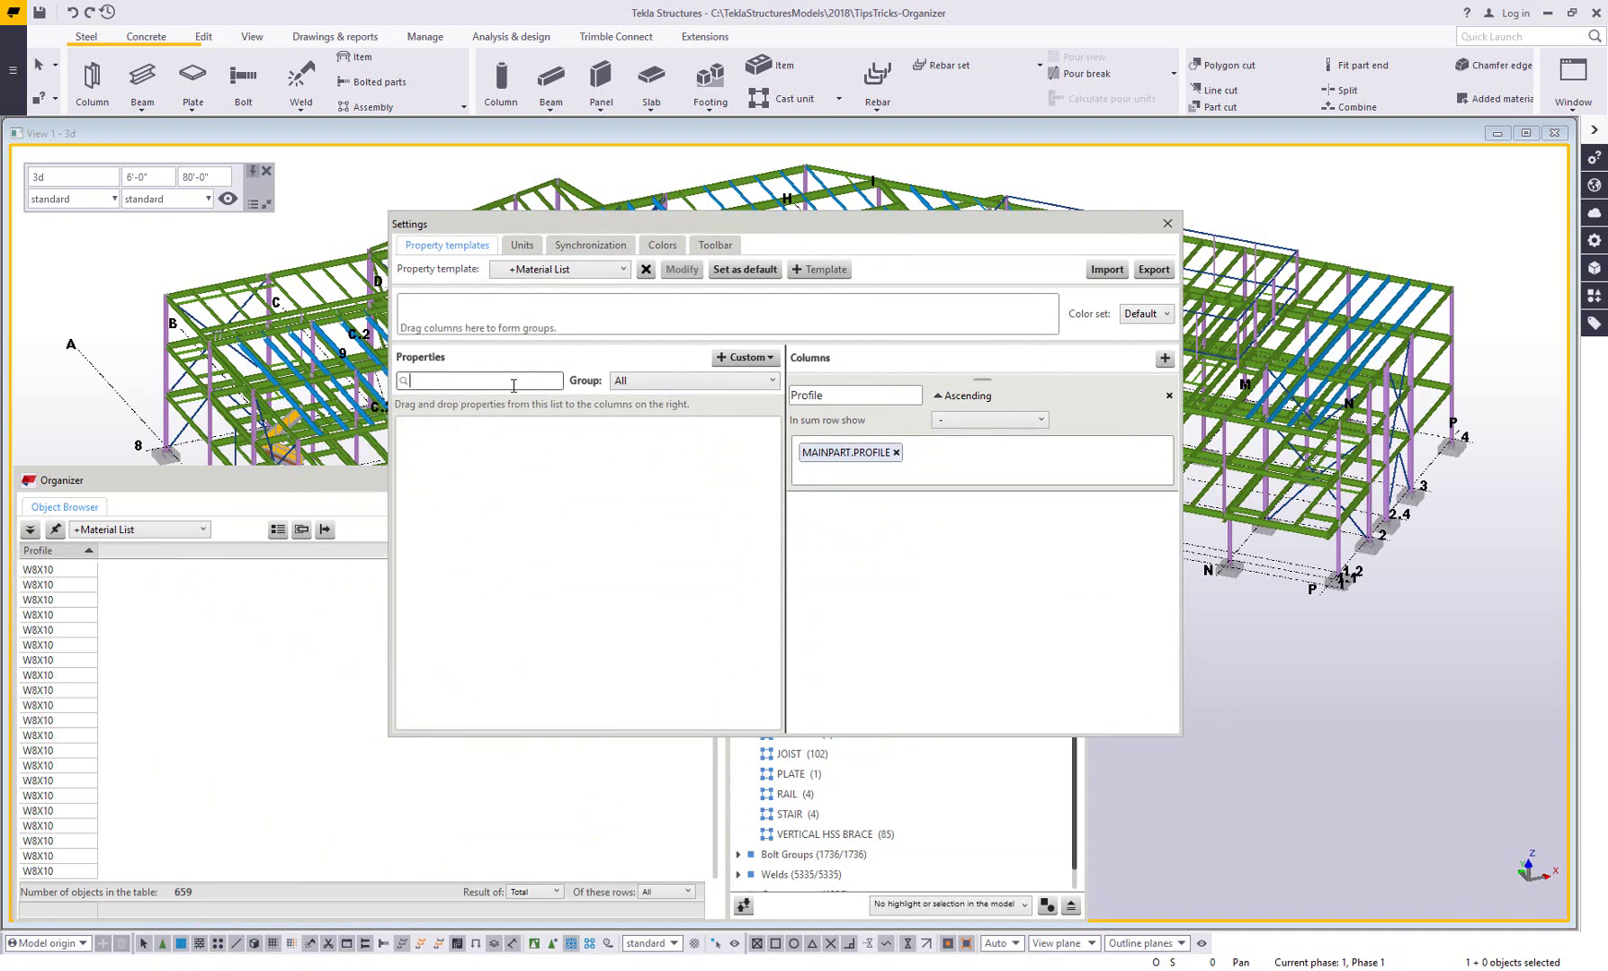
type("length")
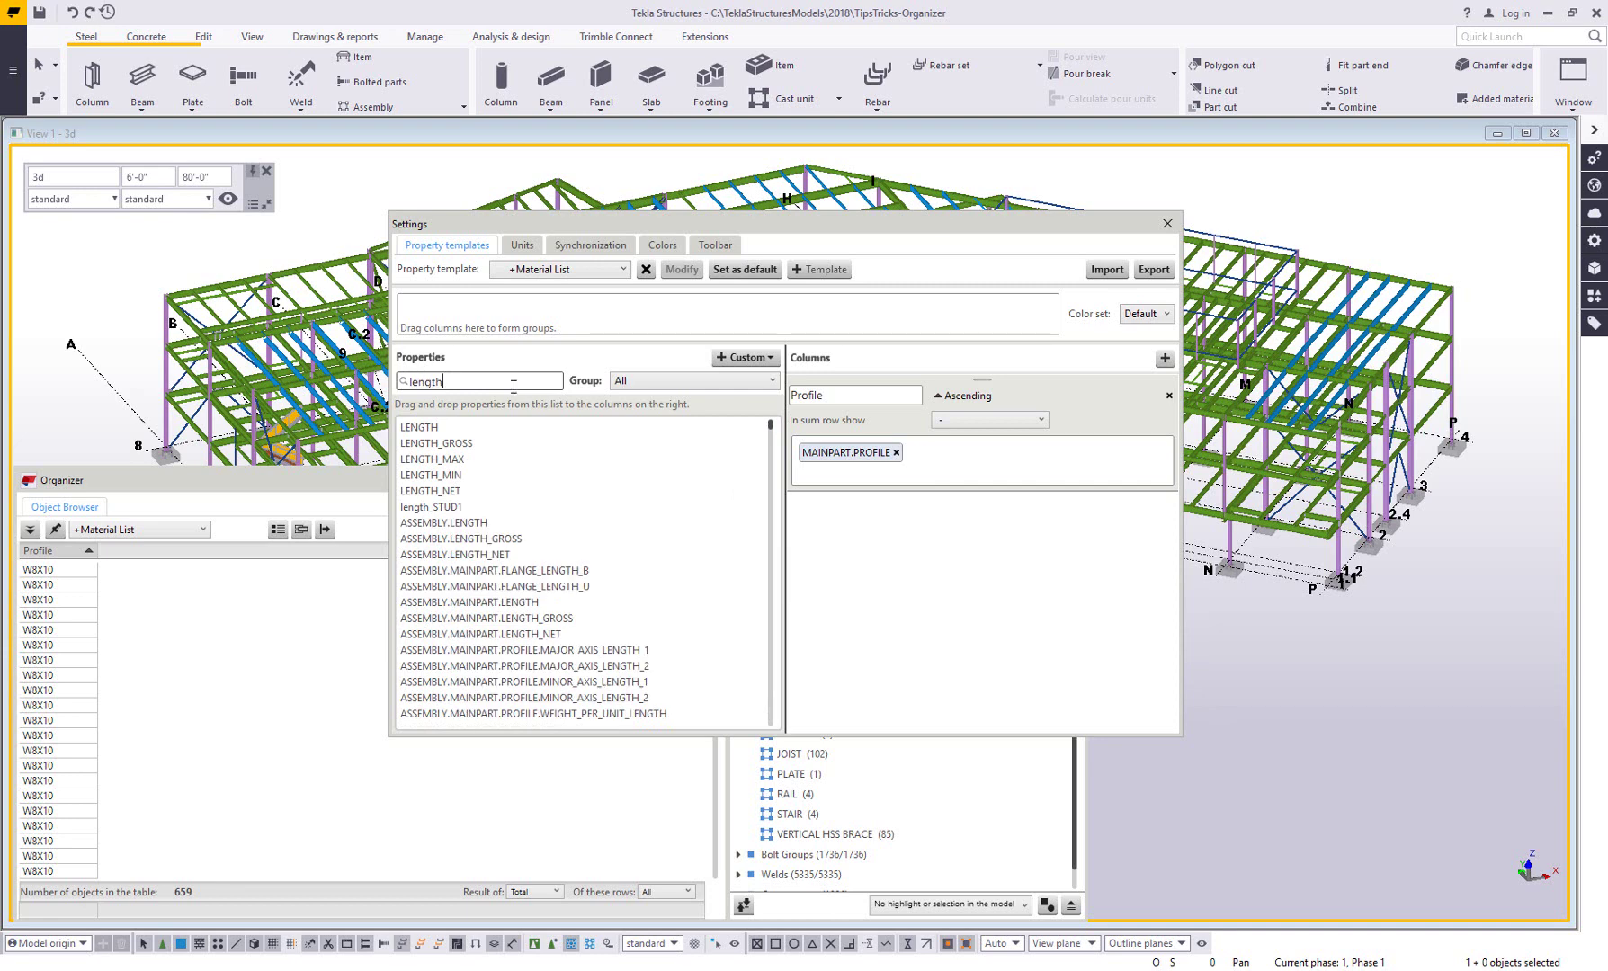
left_click_drag(434, 429, 937, 561)
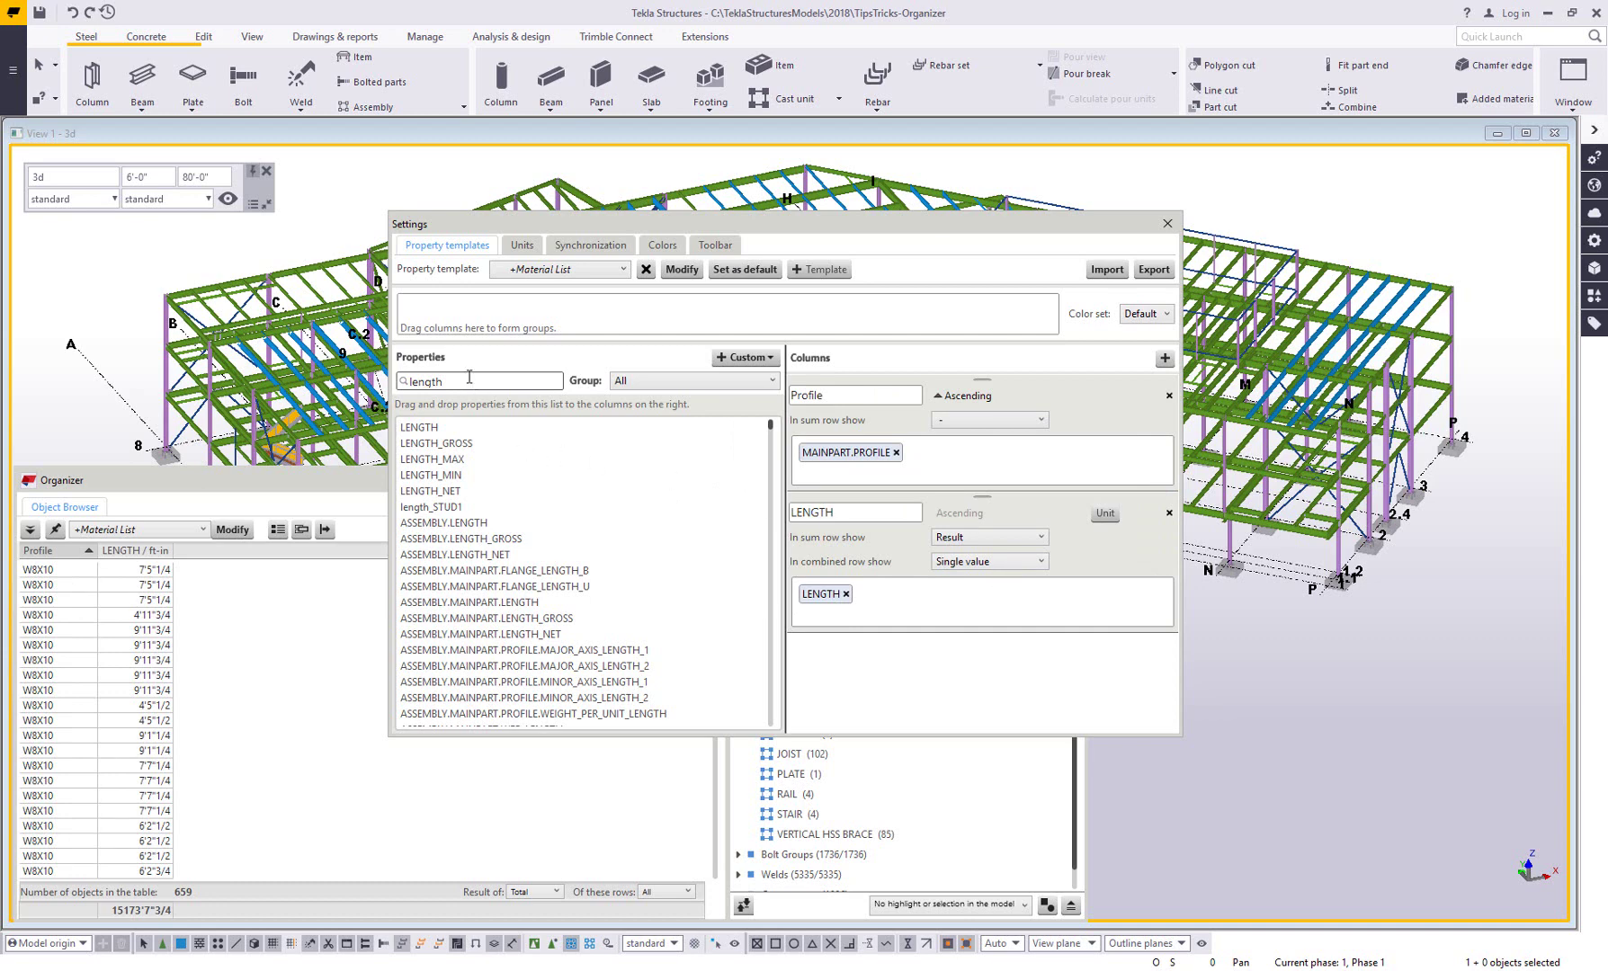
left_click_drag(468, 378, 303, 387)
type("we")
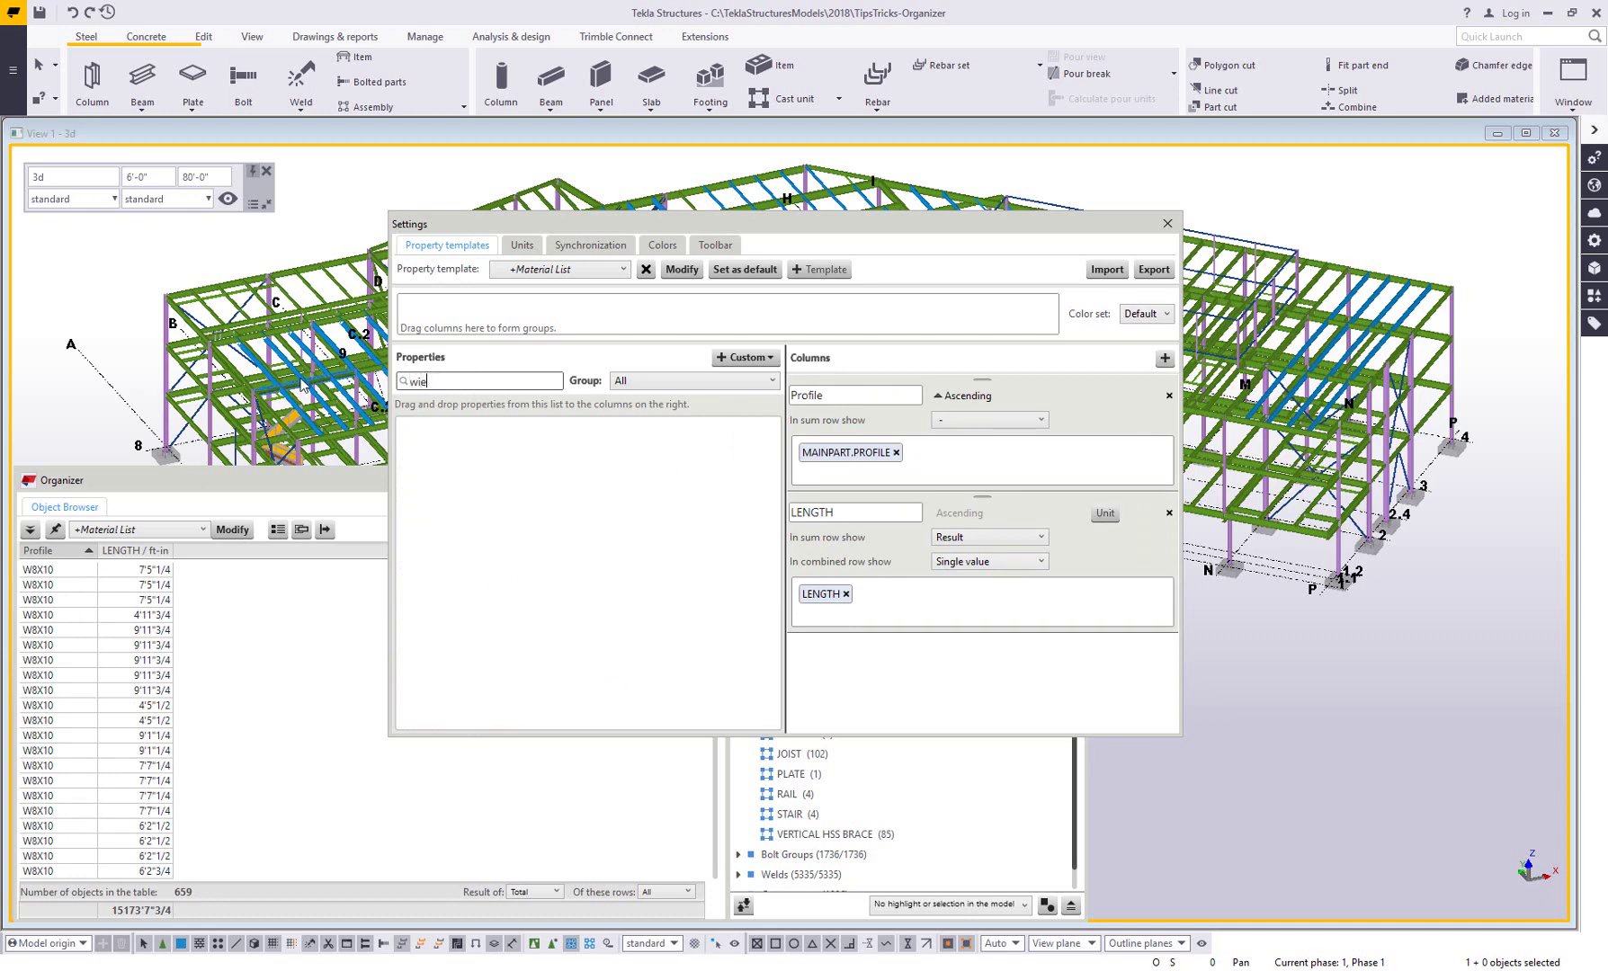
type("ight")
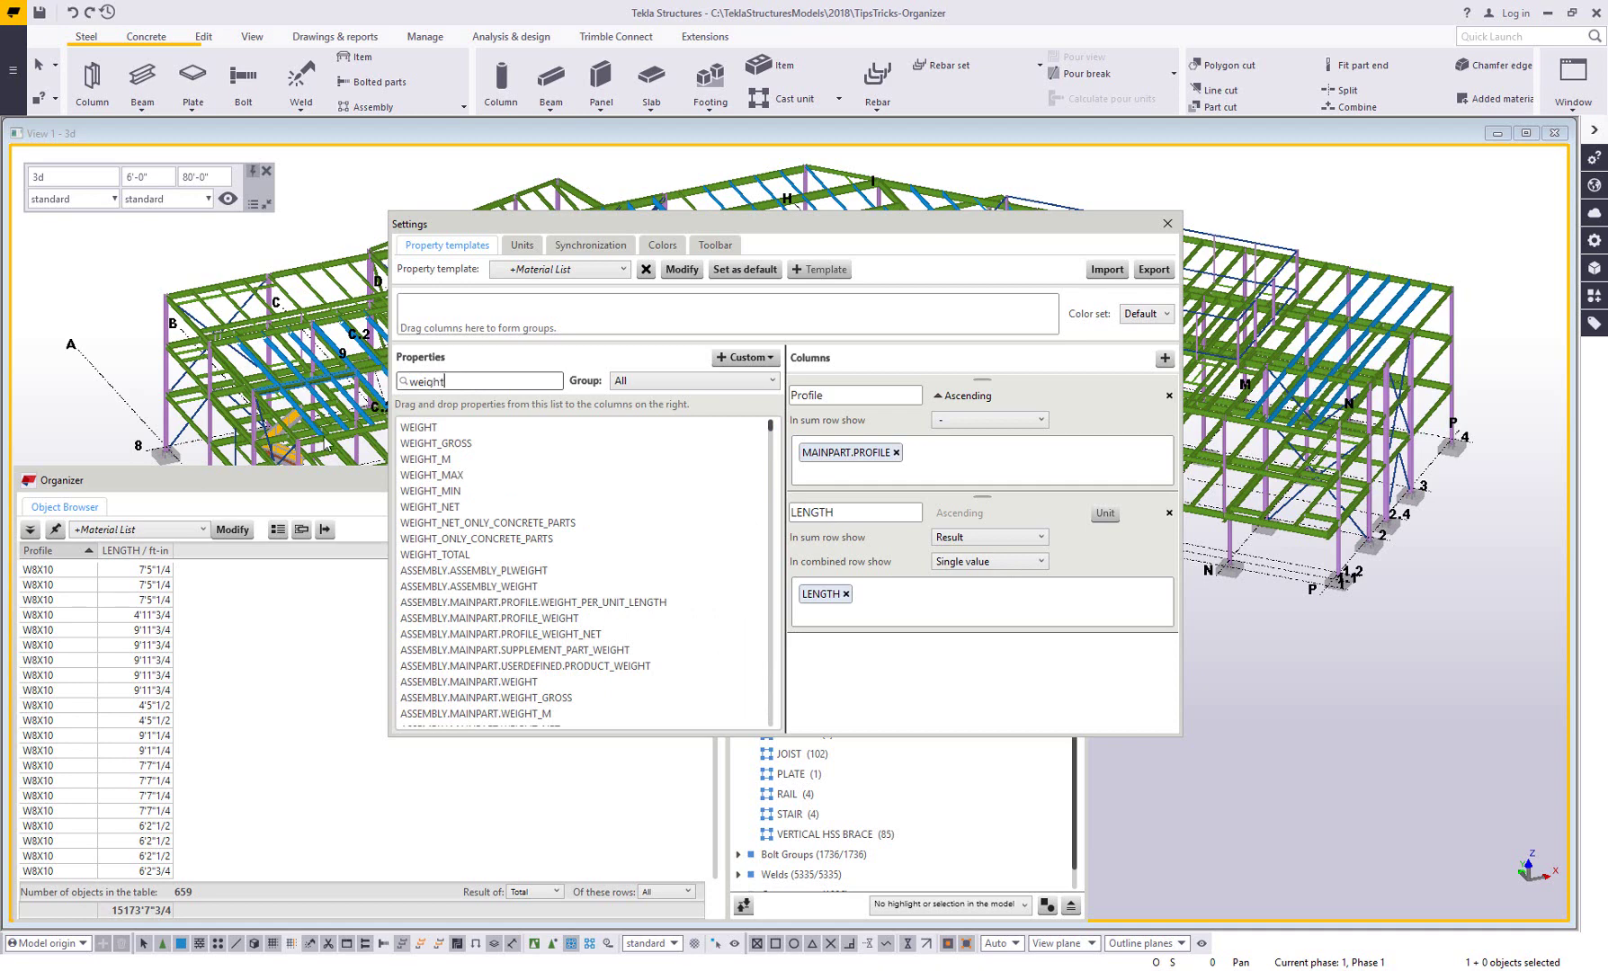
left_click_drag(409, 428, 880, 664)
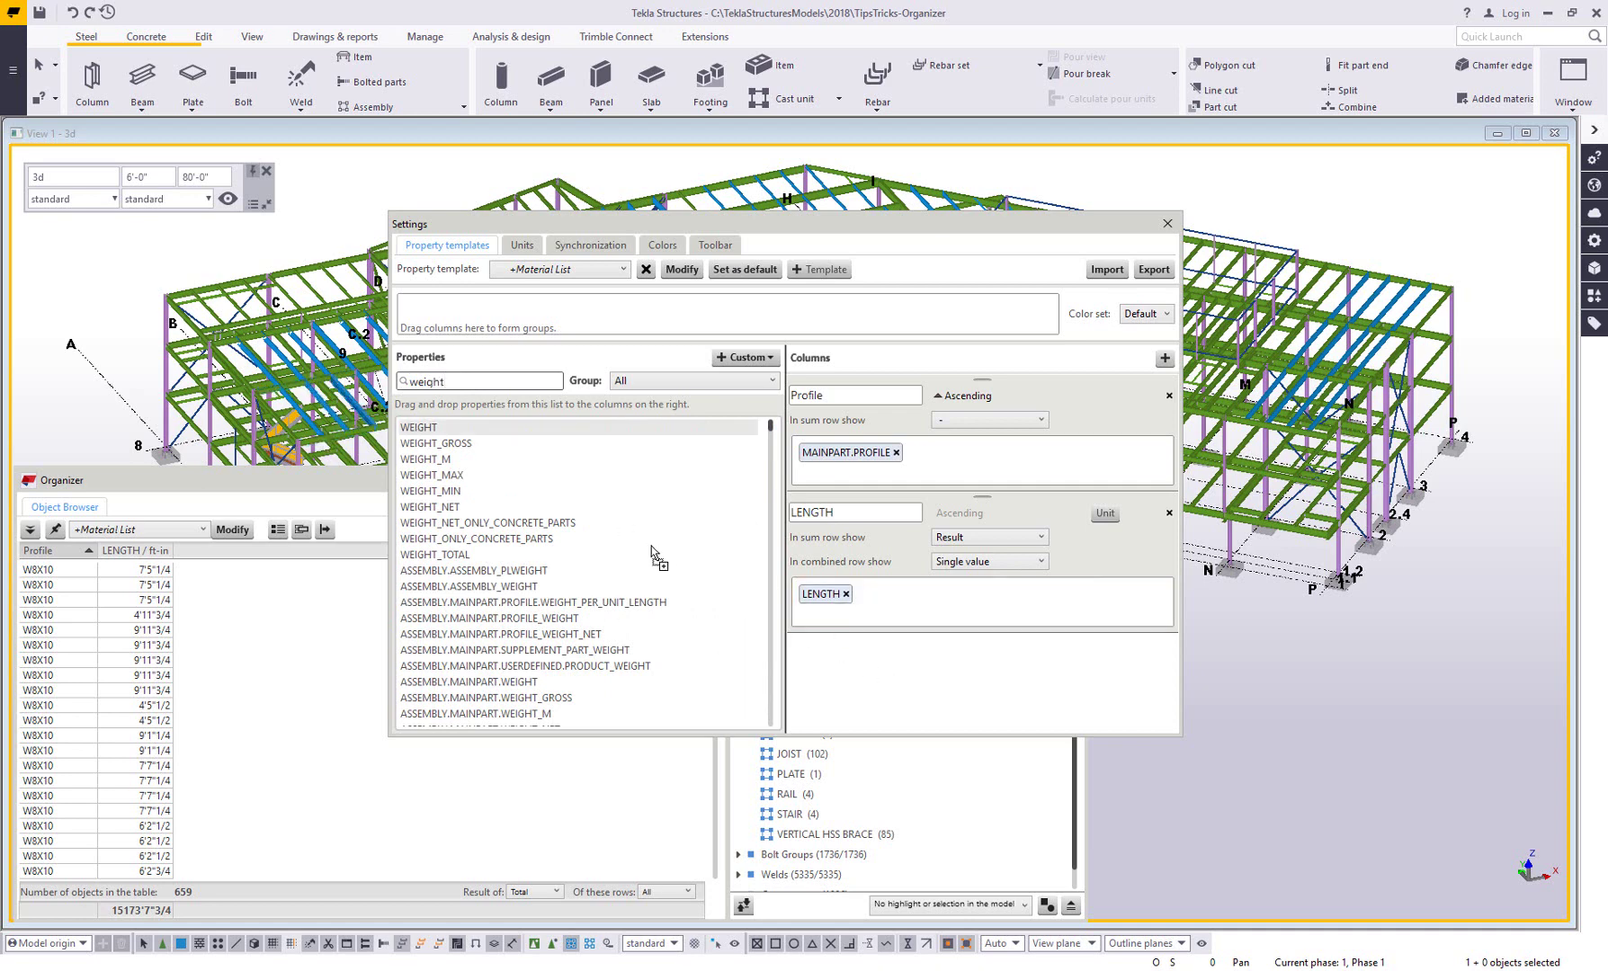
Add a MAINPART.MATERIAL column titled Material
double_click(467, 383)
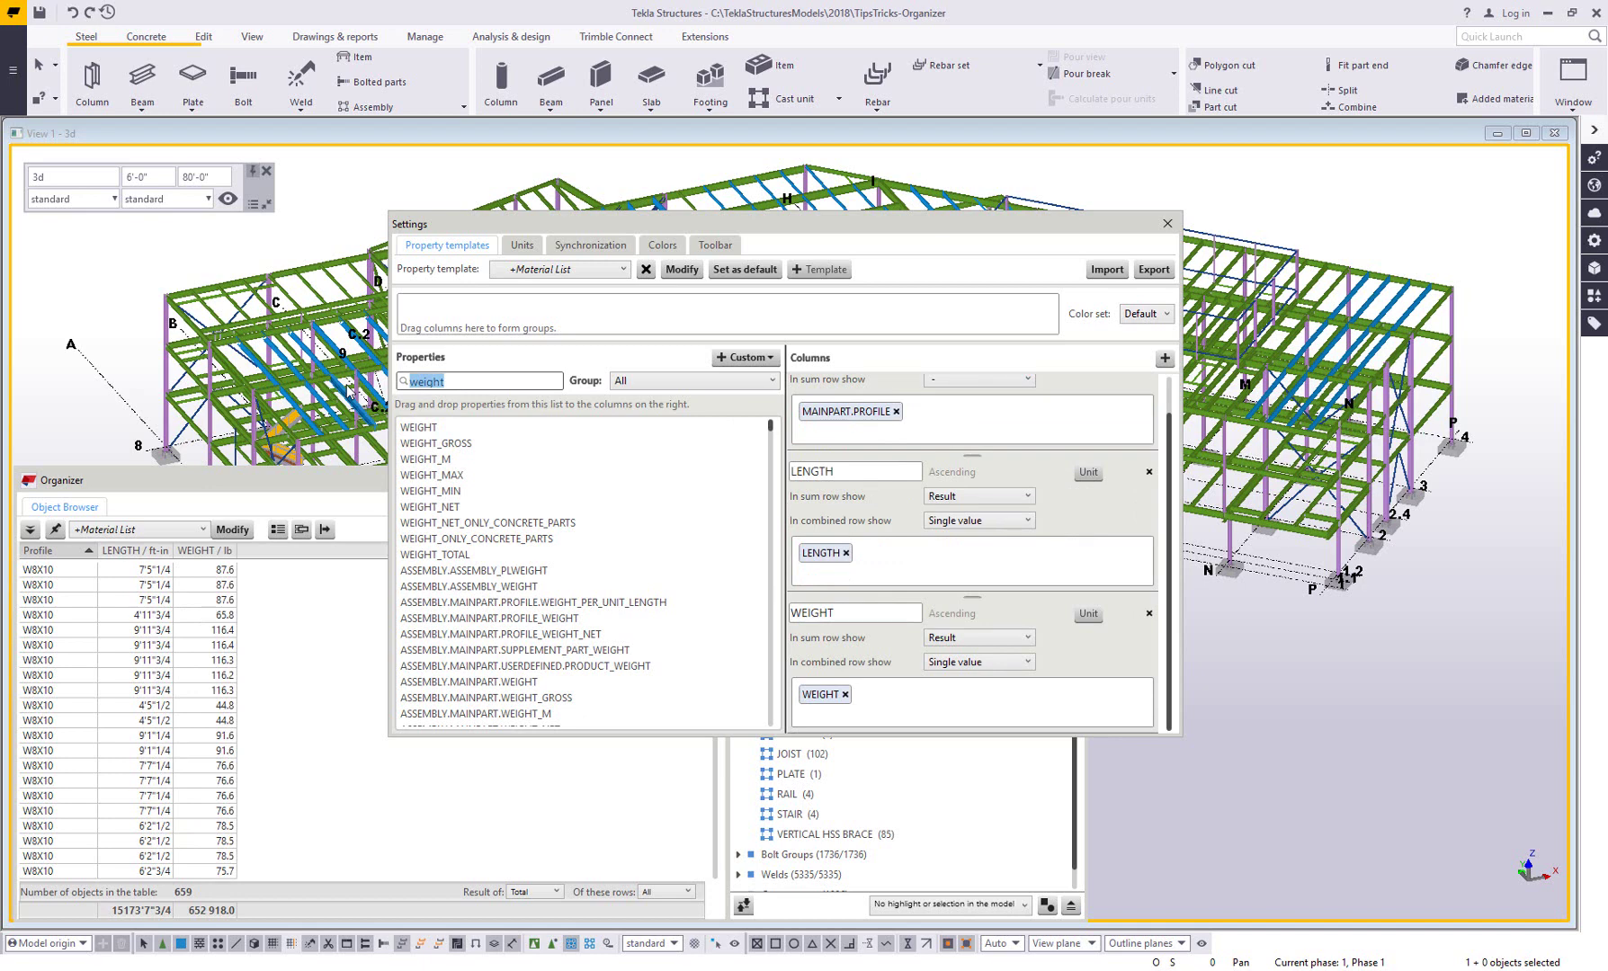
type("mainpart")
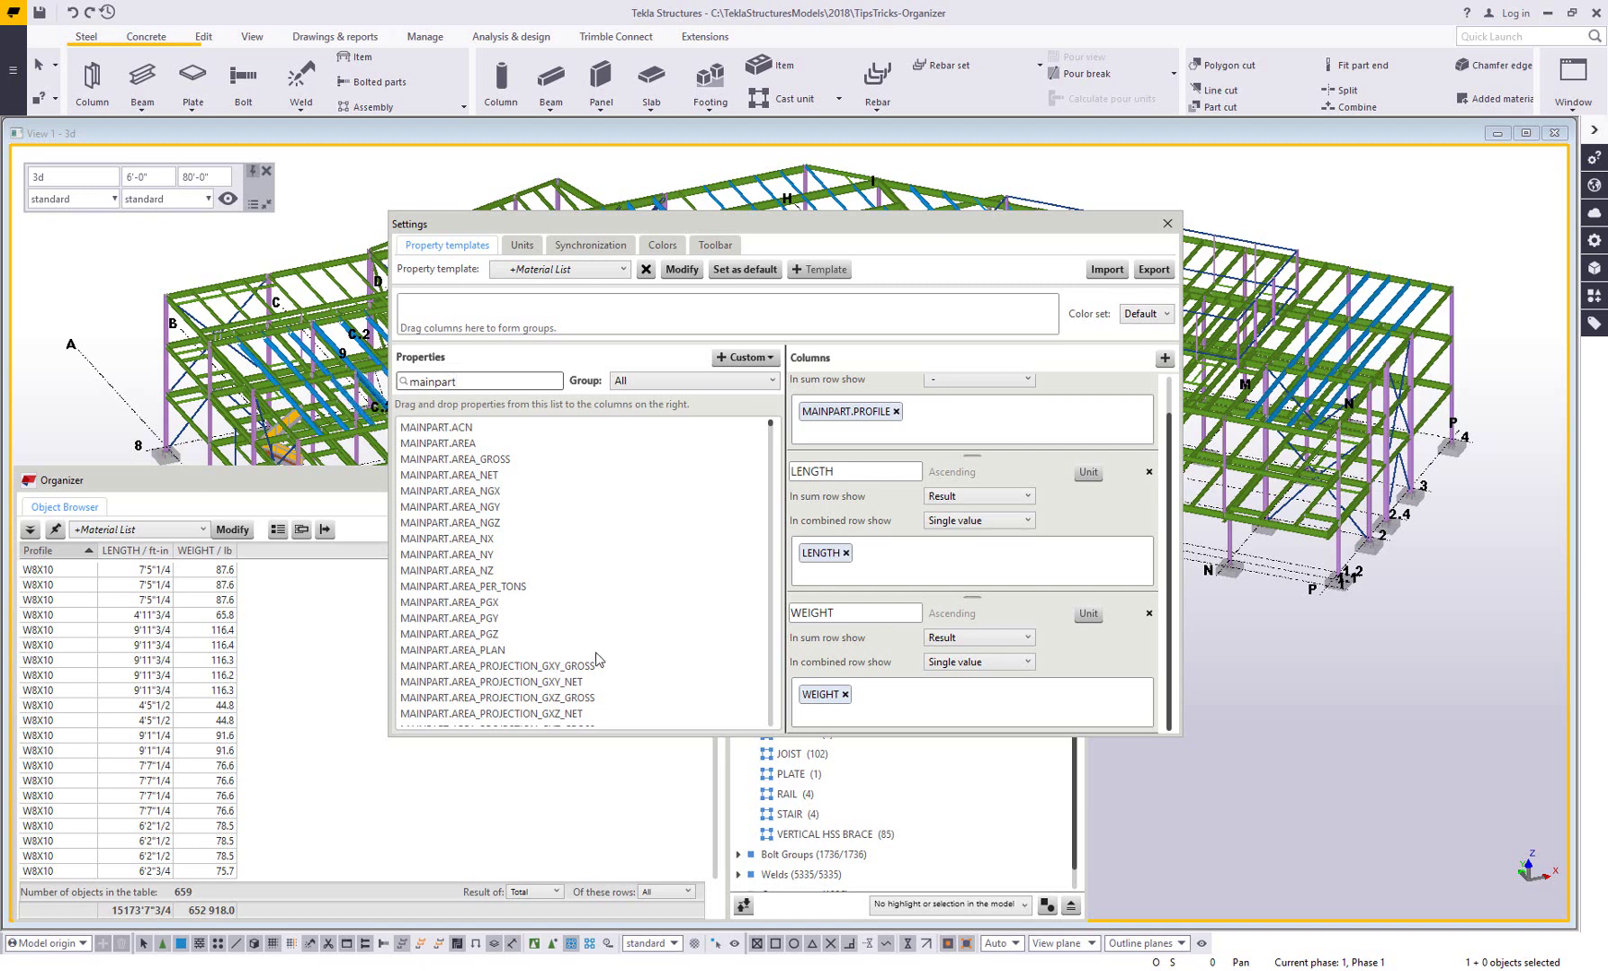
type(".ma")
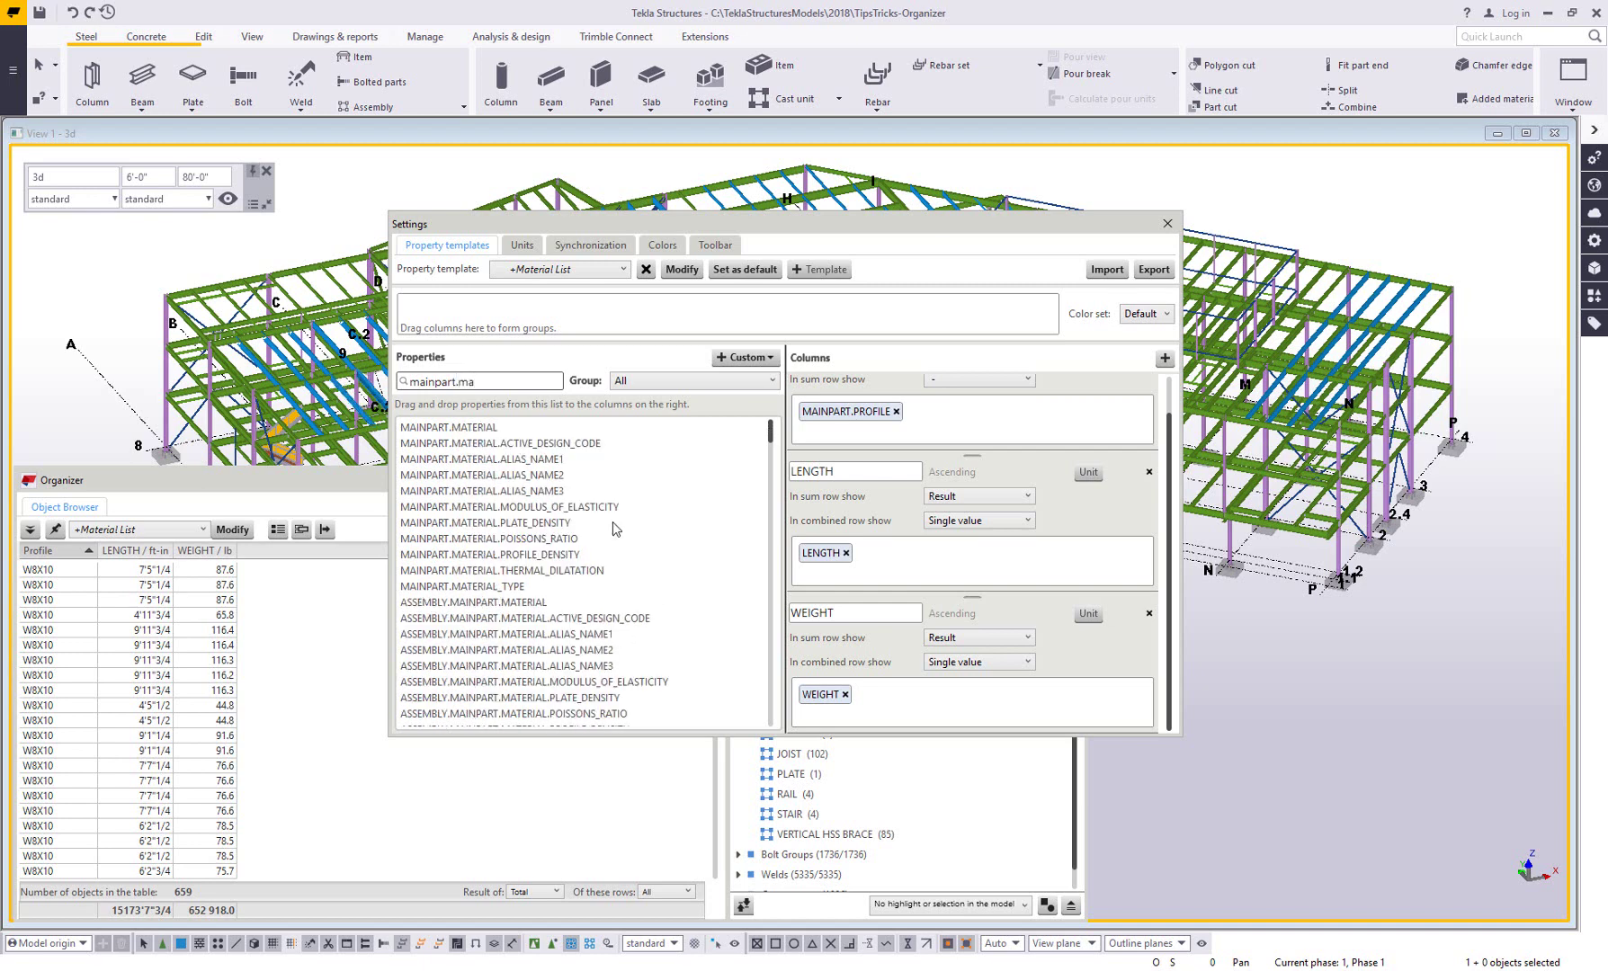
left_click_drag(490, 429, 921, 739)
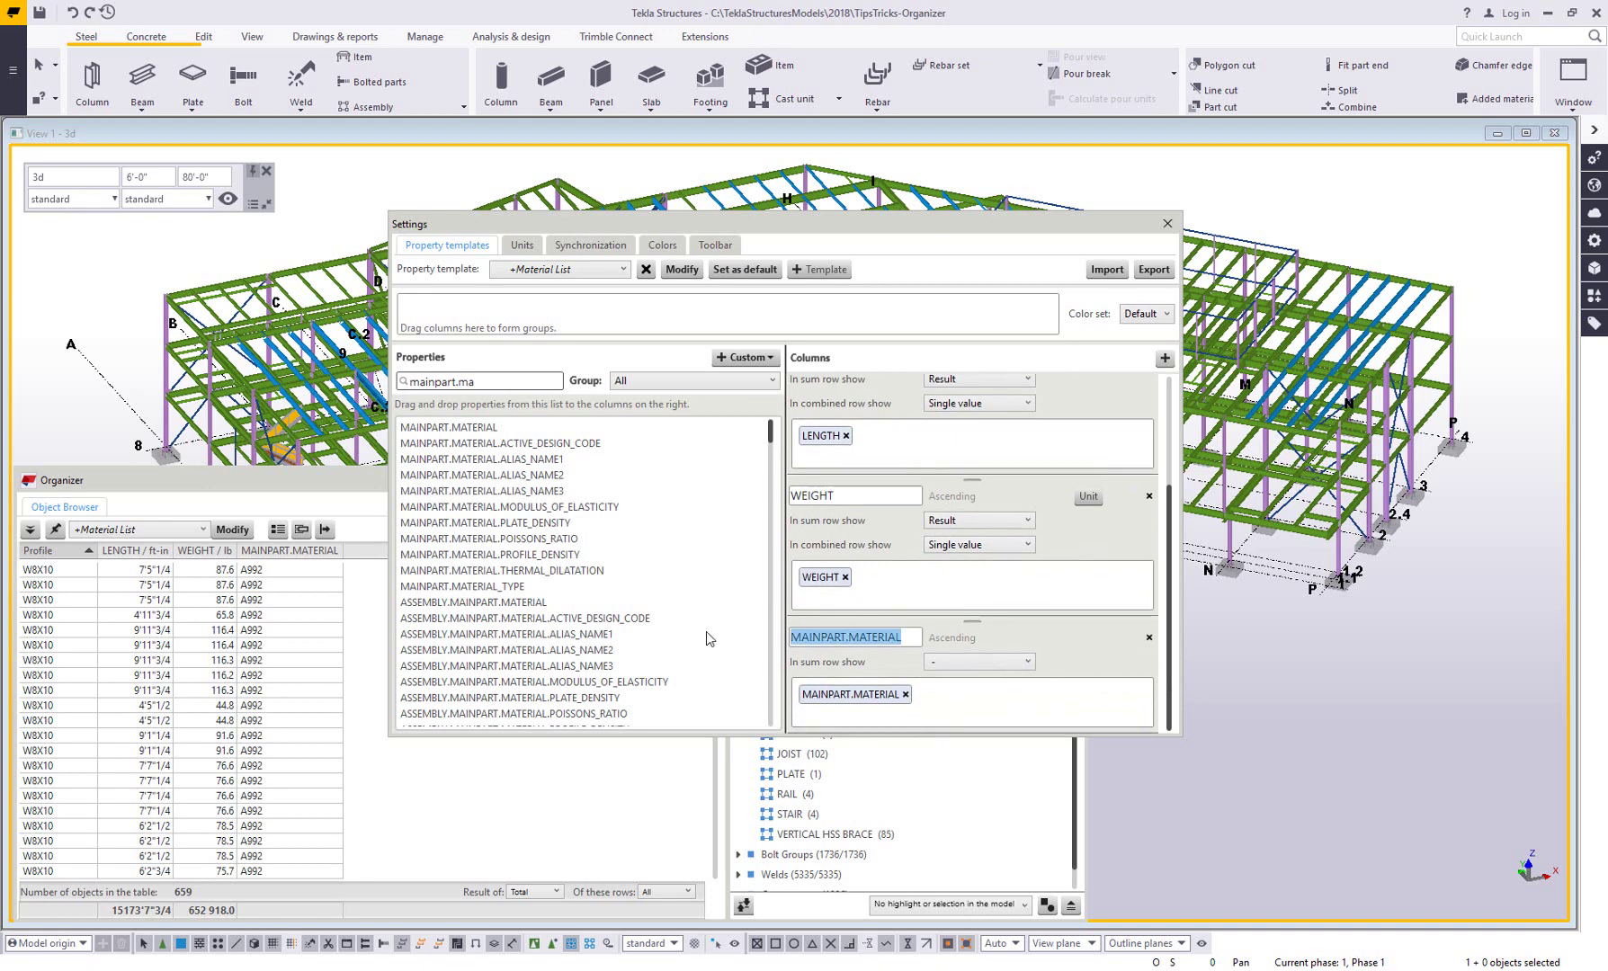
type("Material")
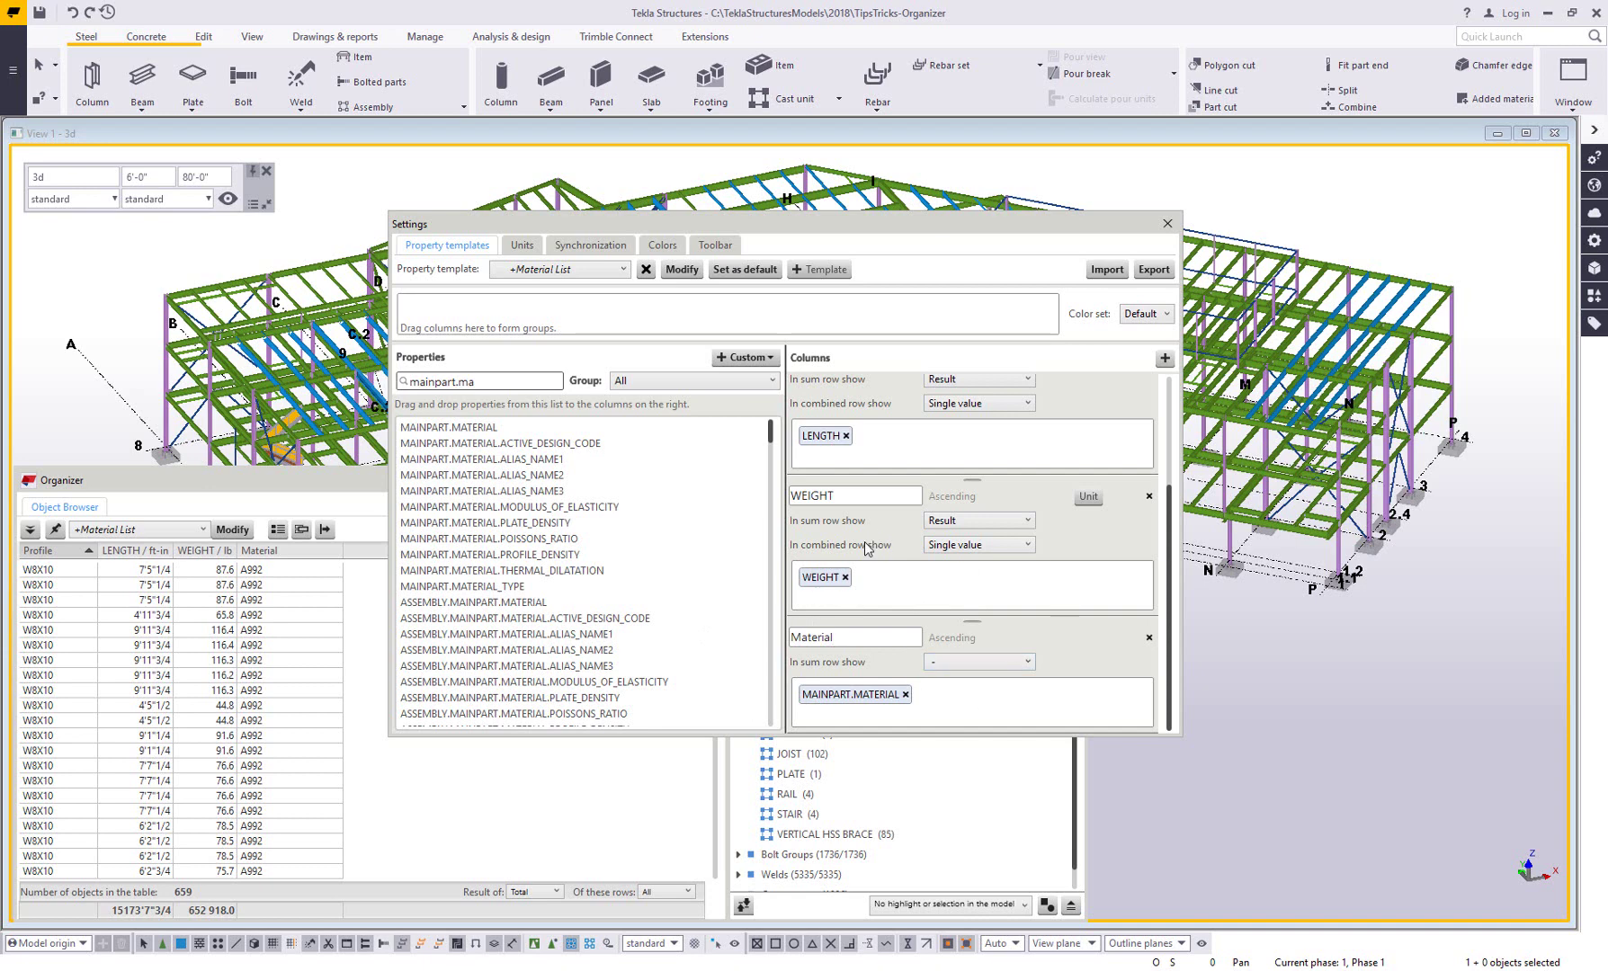
Review the Columns panel and open the Custom button's Formula/Property choices
scroll(1043, 656, "up", 3)
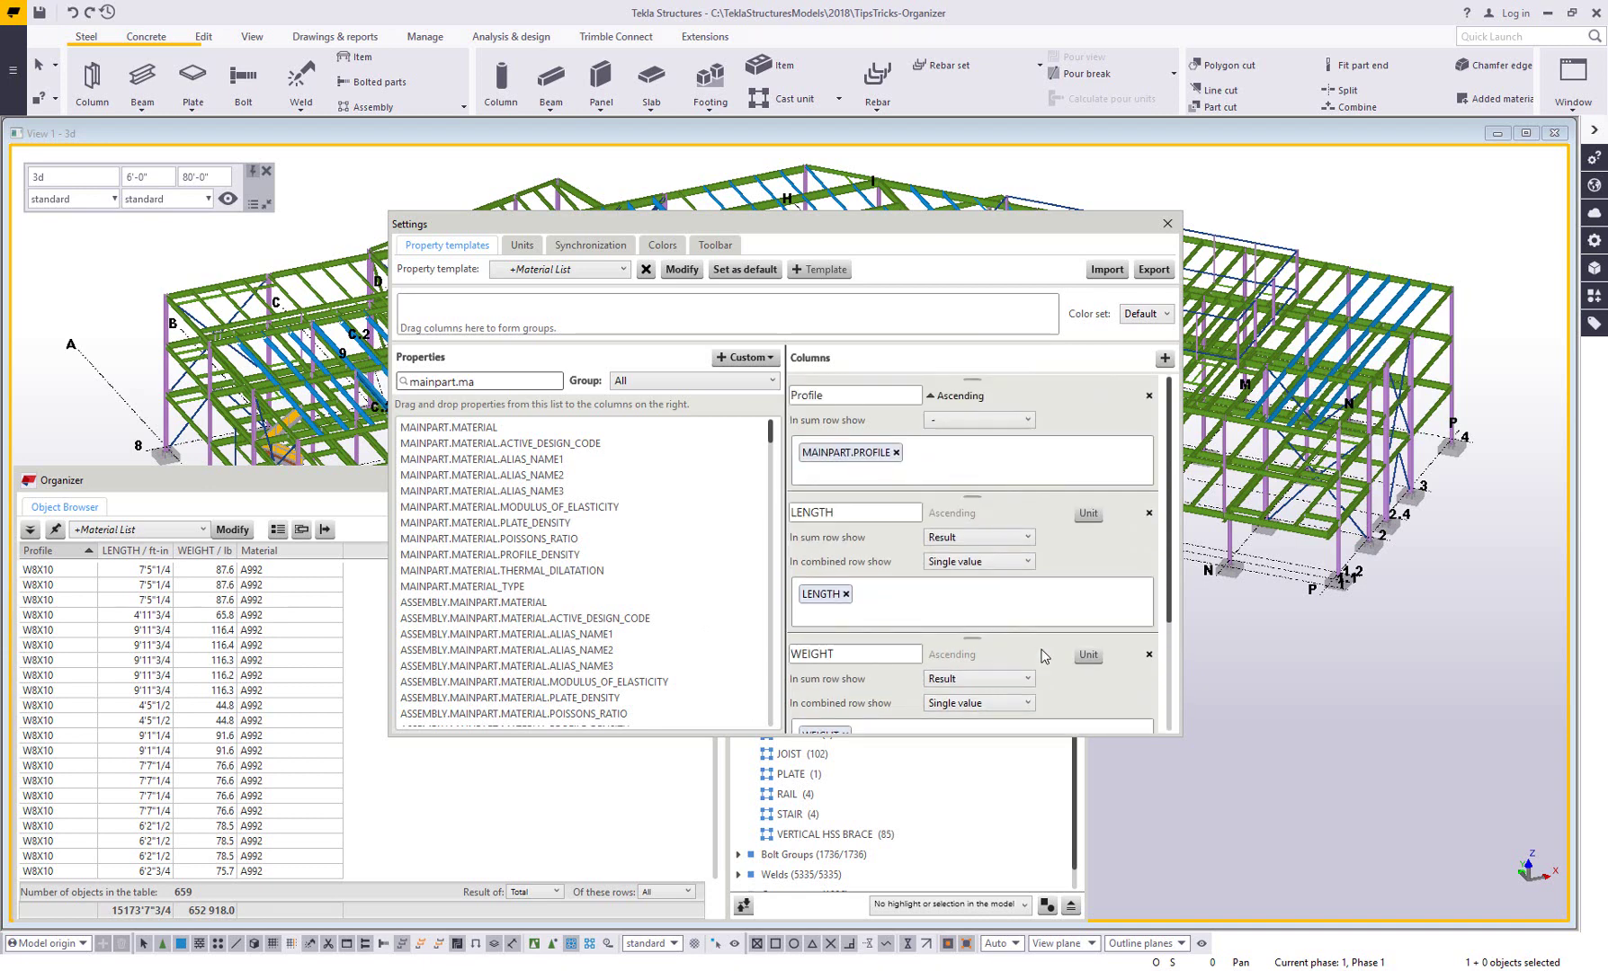
scroll(1043, 657, "down", 3)
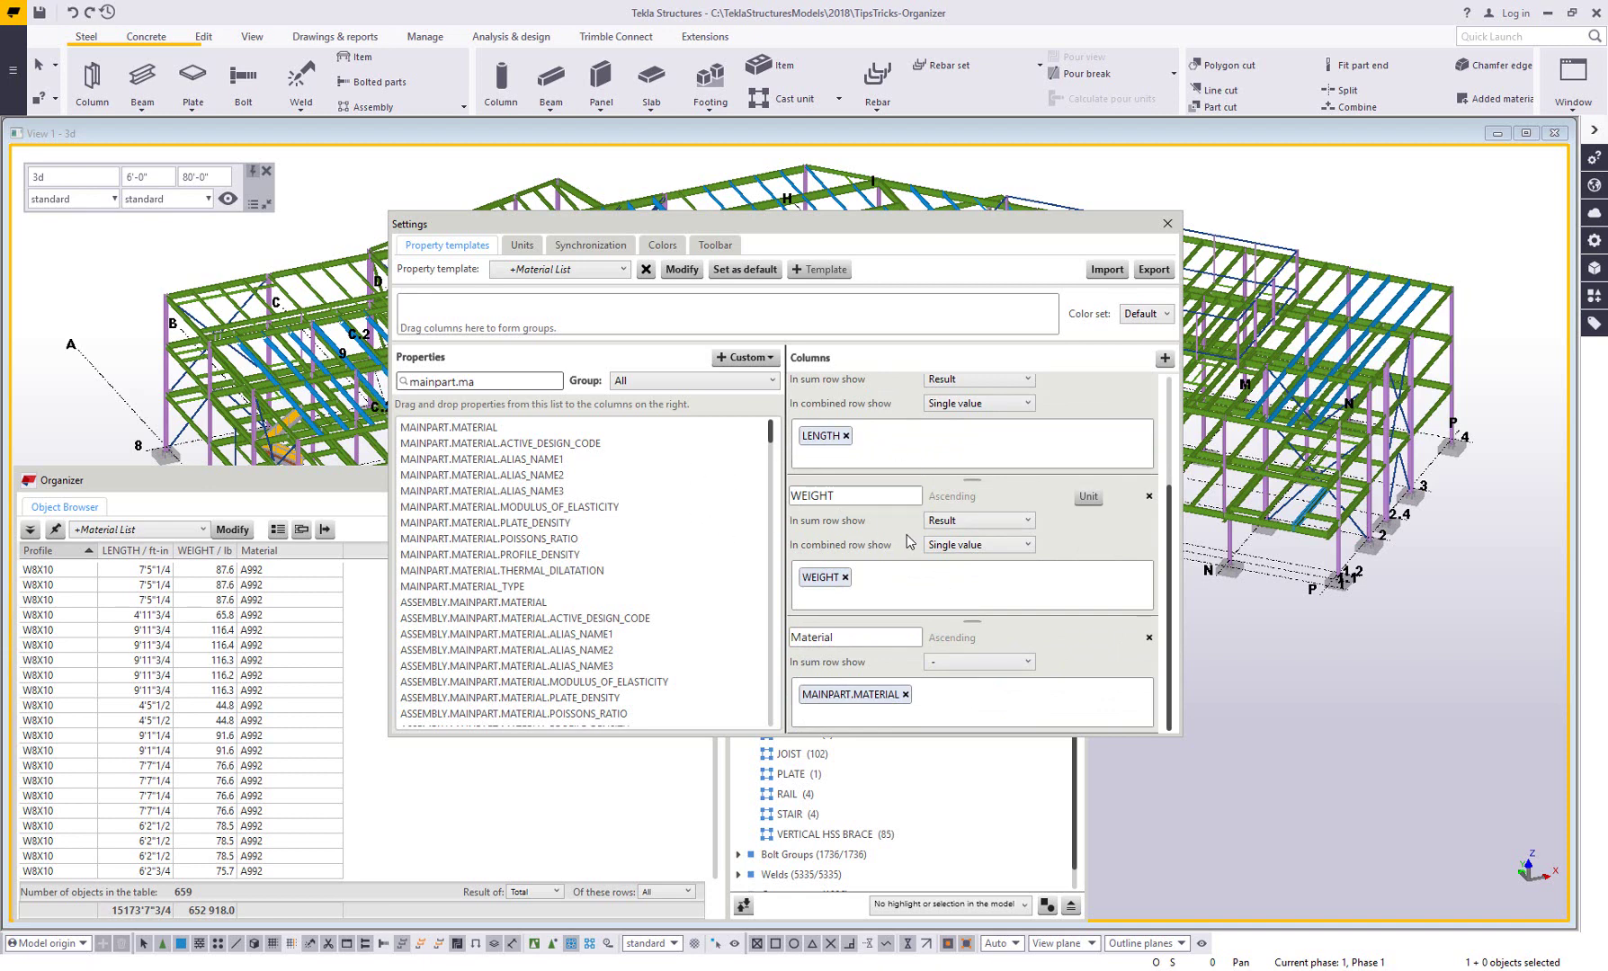
left_click(772, 368)
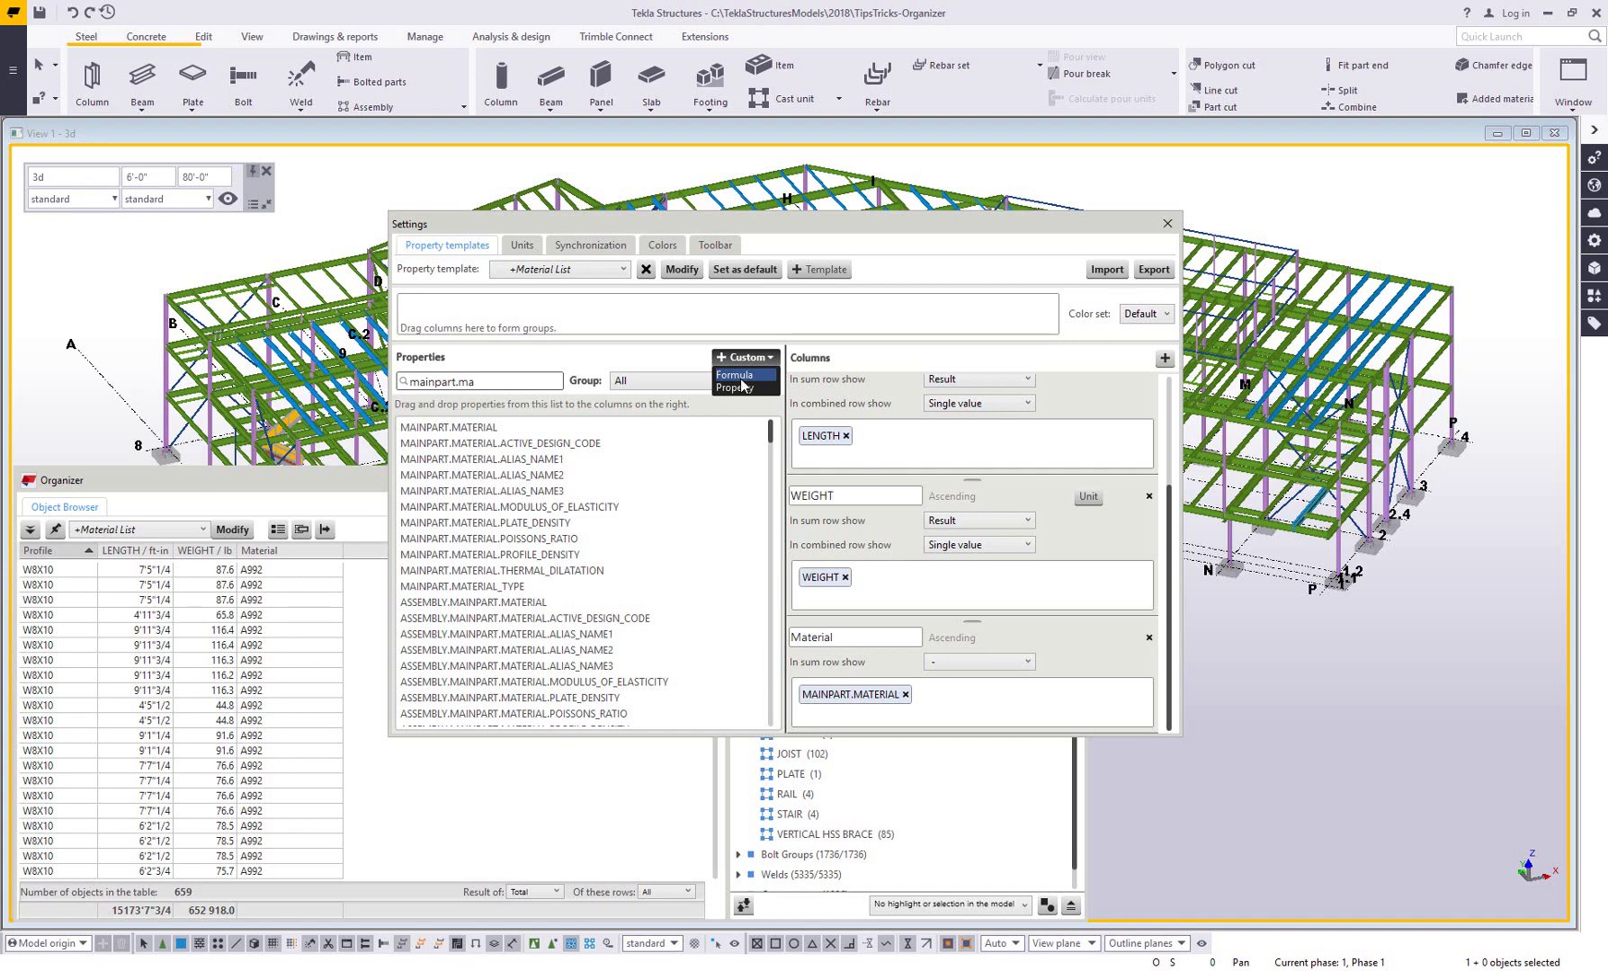
Start a new custom formula named 'Waste Material'
left_click(741, 380)
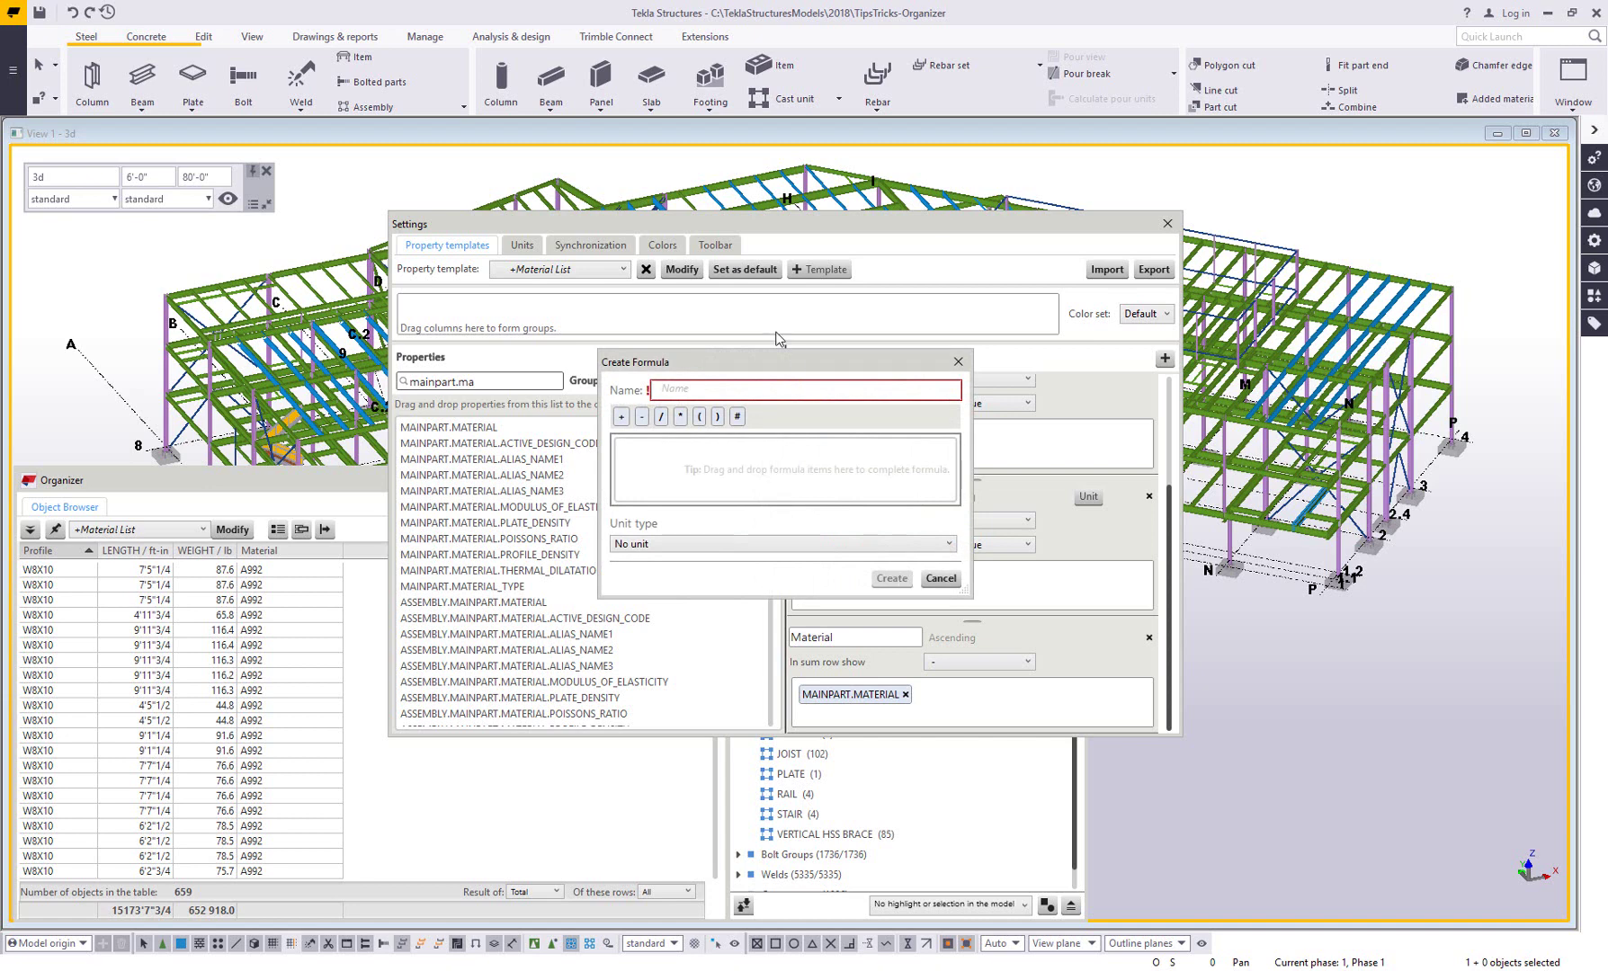
left_click(722, 388)
type("Waste Material")
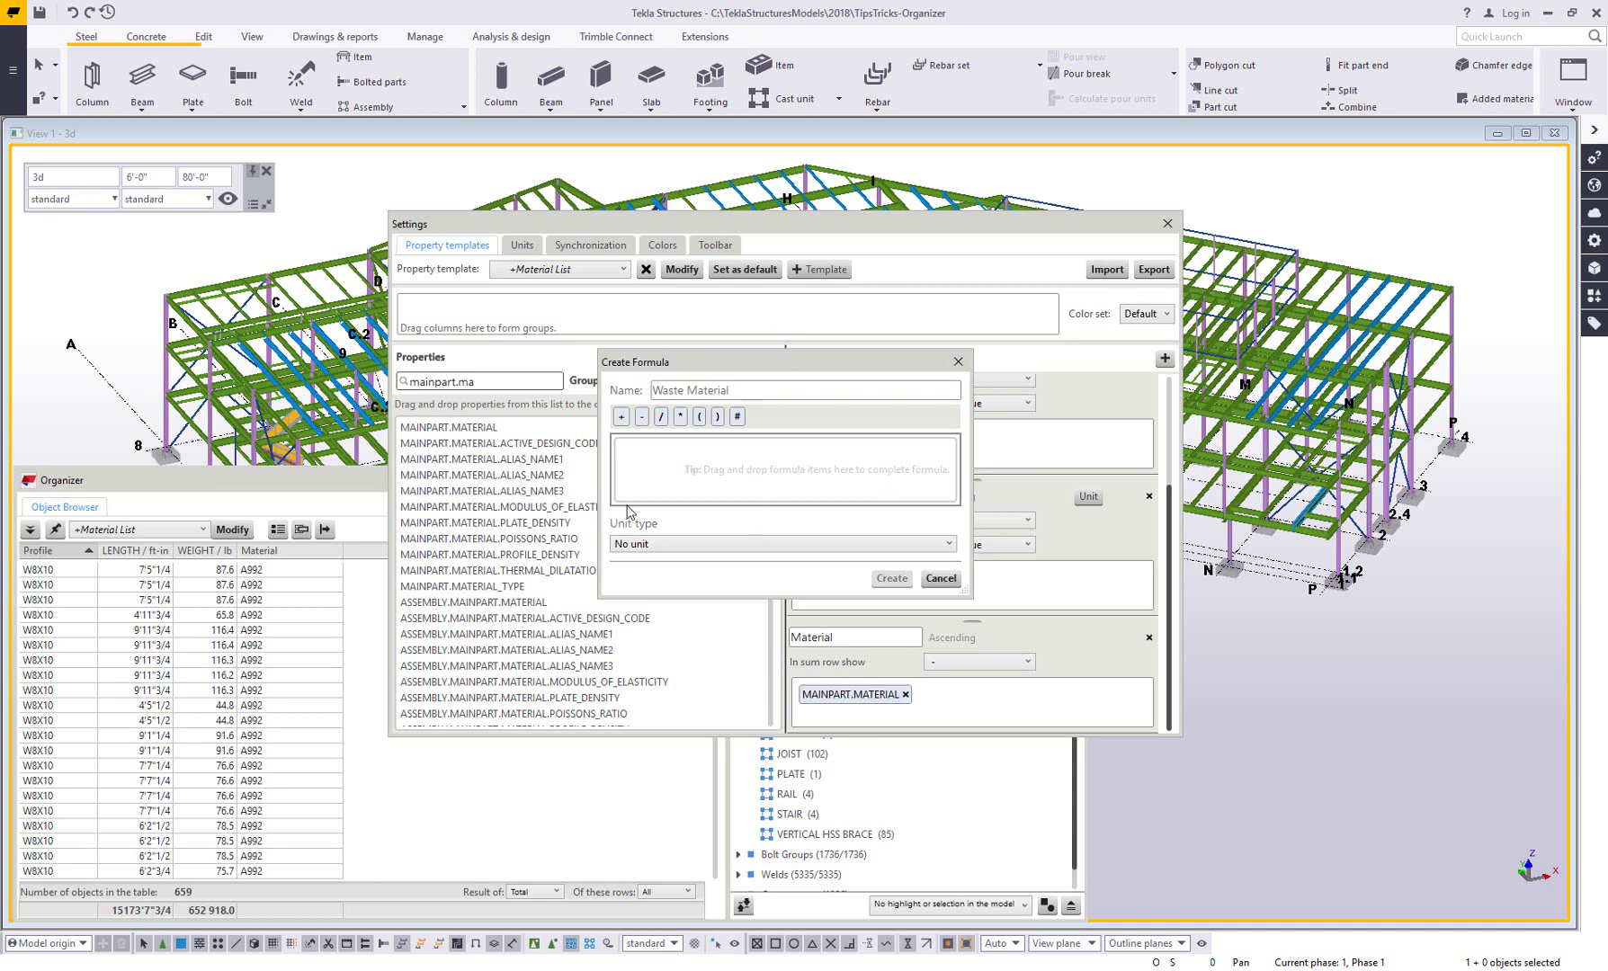
left_click_drag(809, 375, 964, 390)
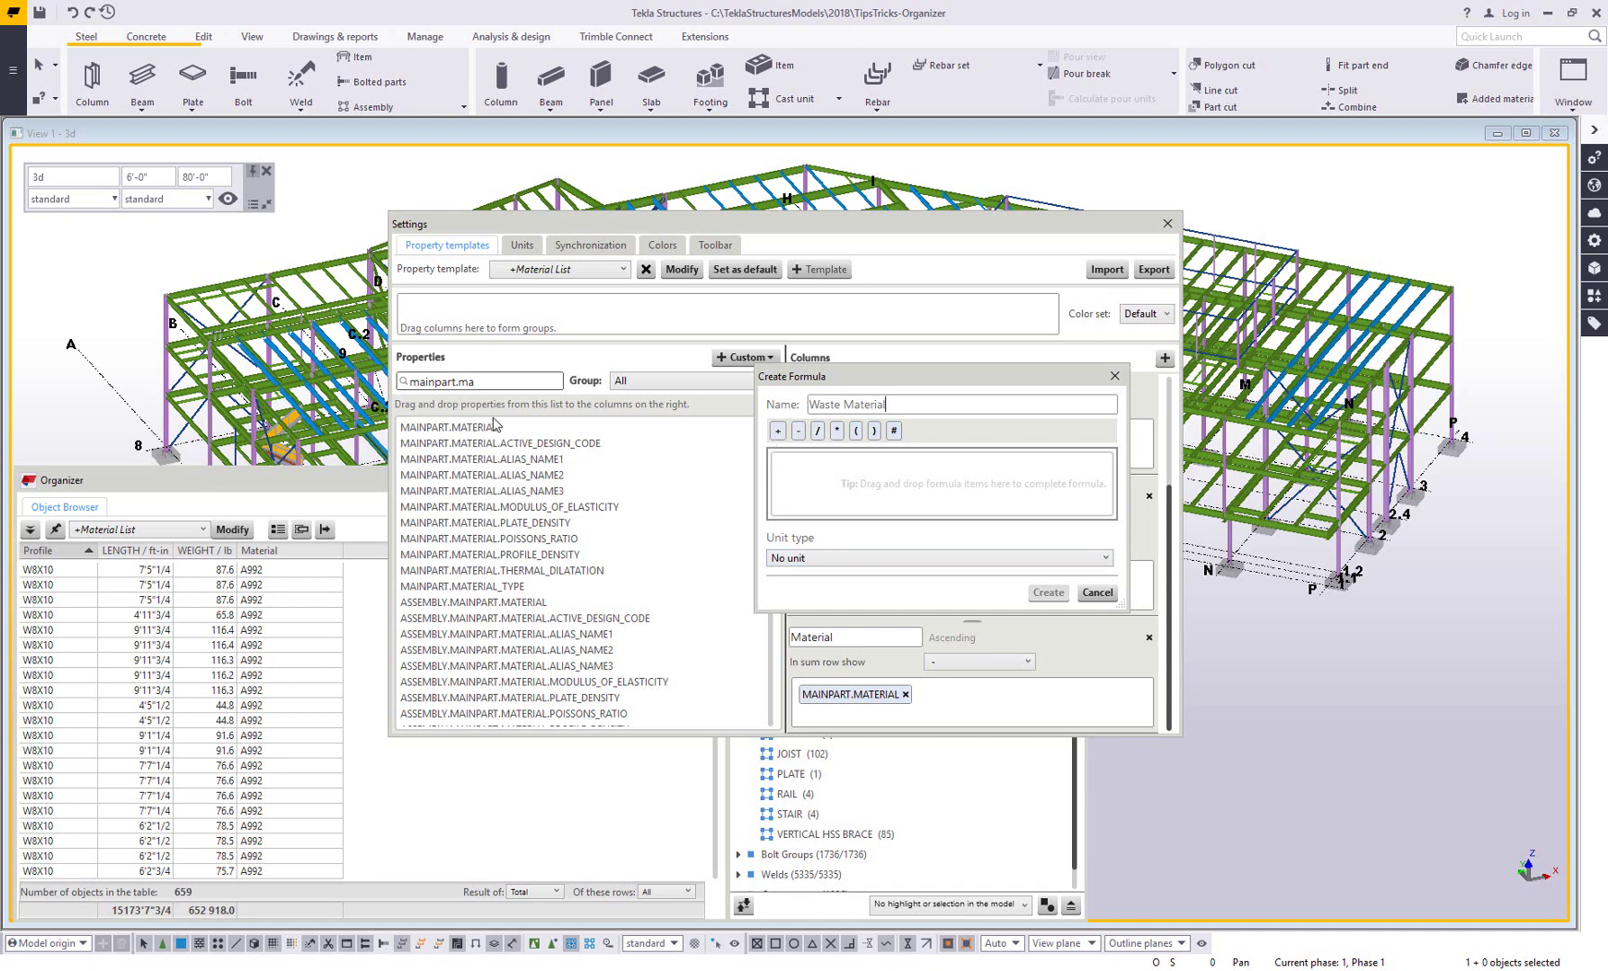
Insert MAINPART.LENGTH_GROSS into the Waste Material formula
left_click_drag(523, 378, 402, 380)
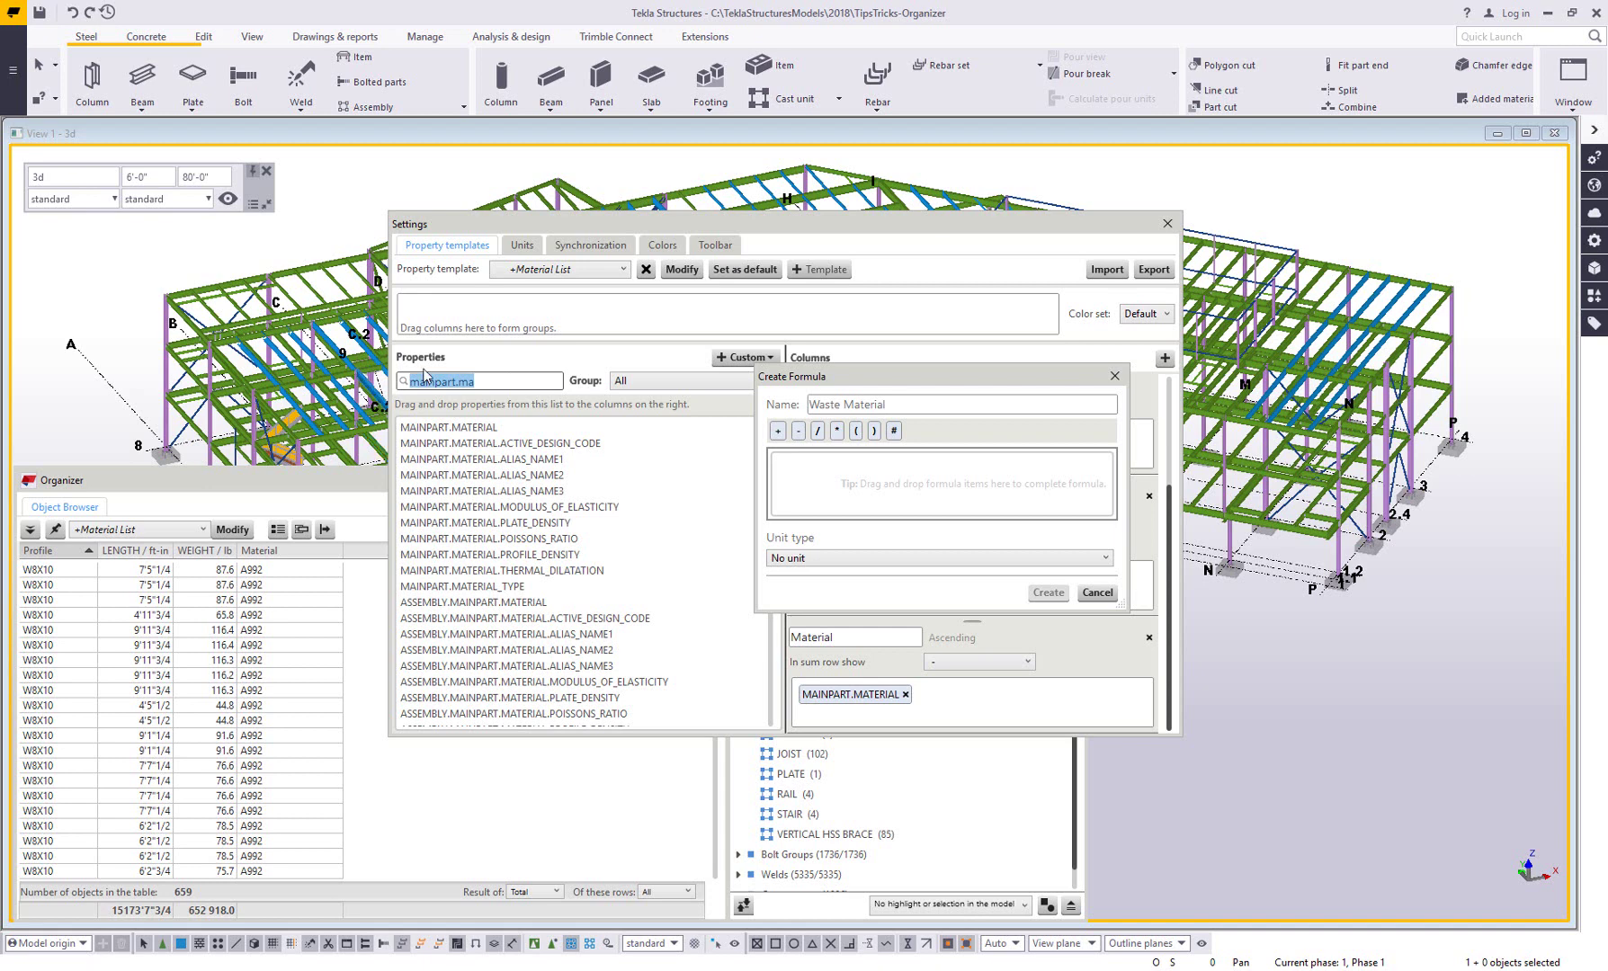
type("length")
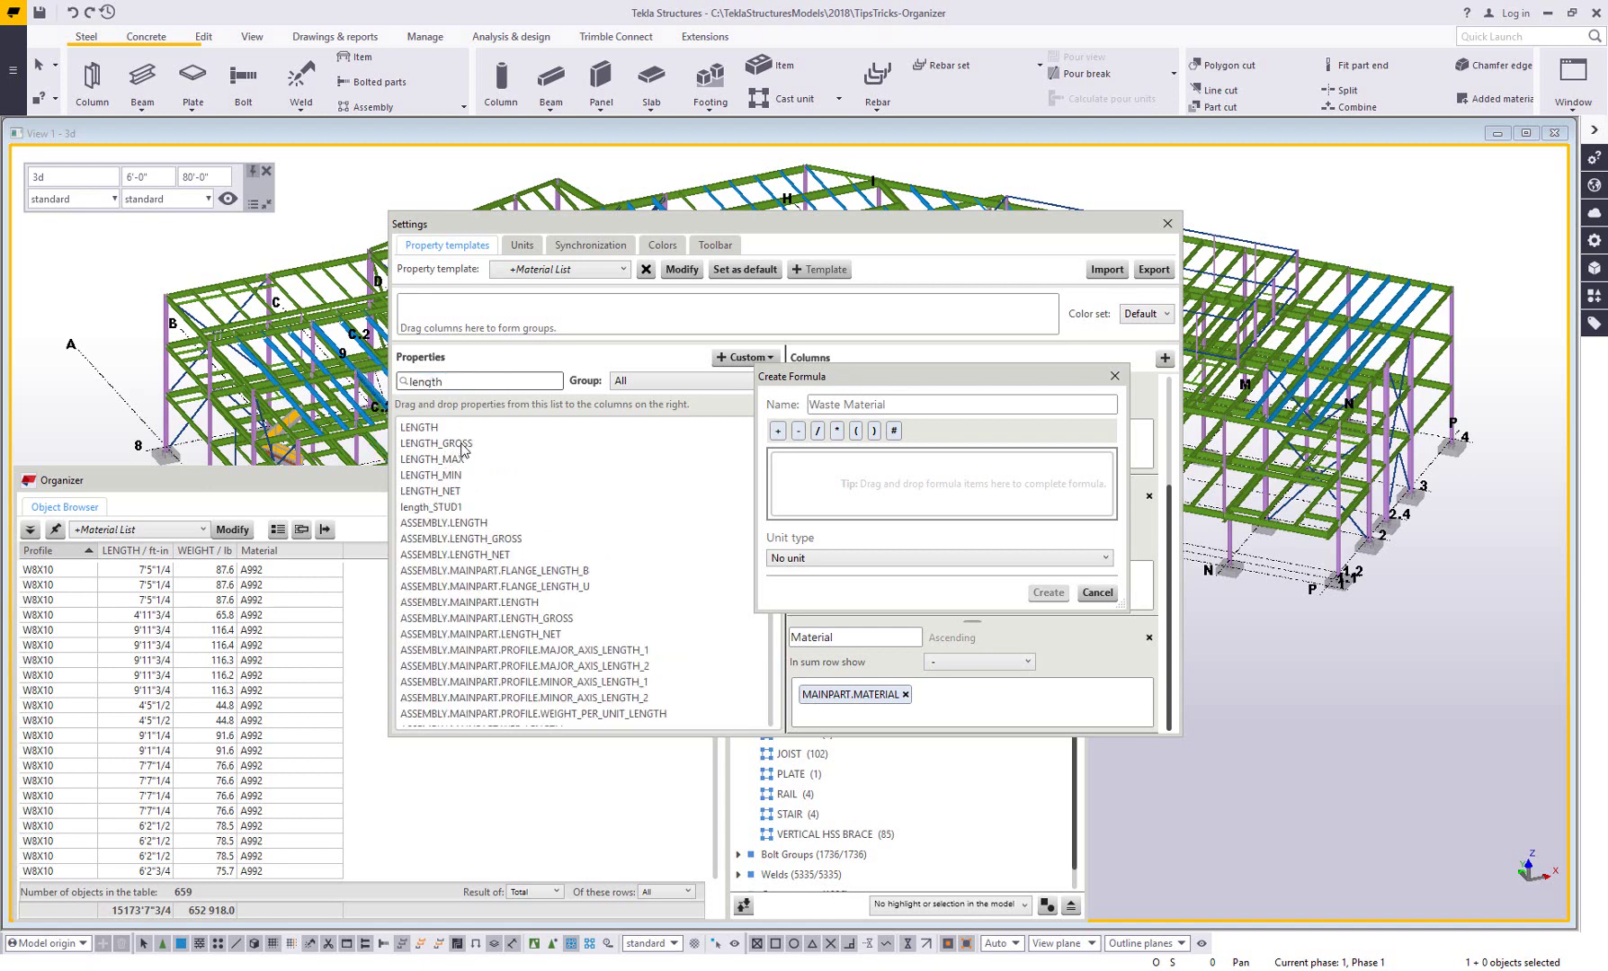
left_click_drag(458, 448, 840, 492)
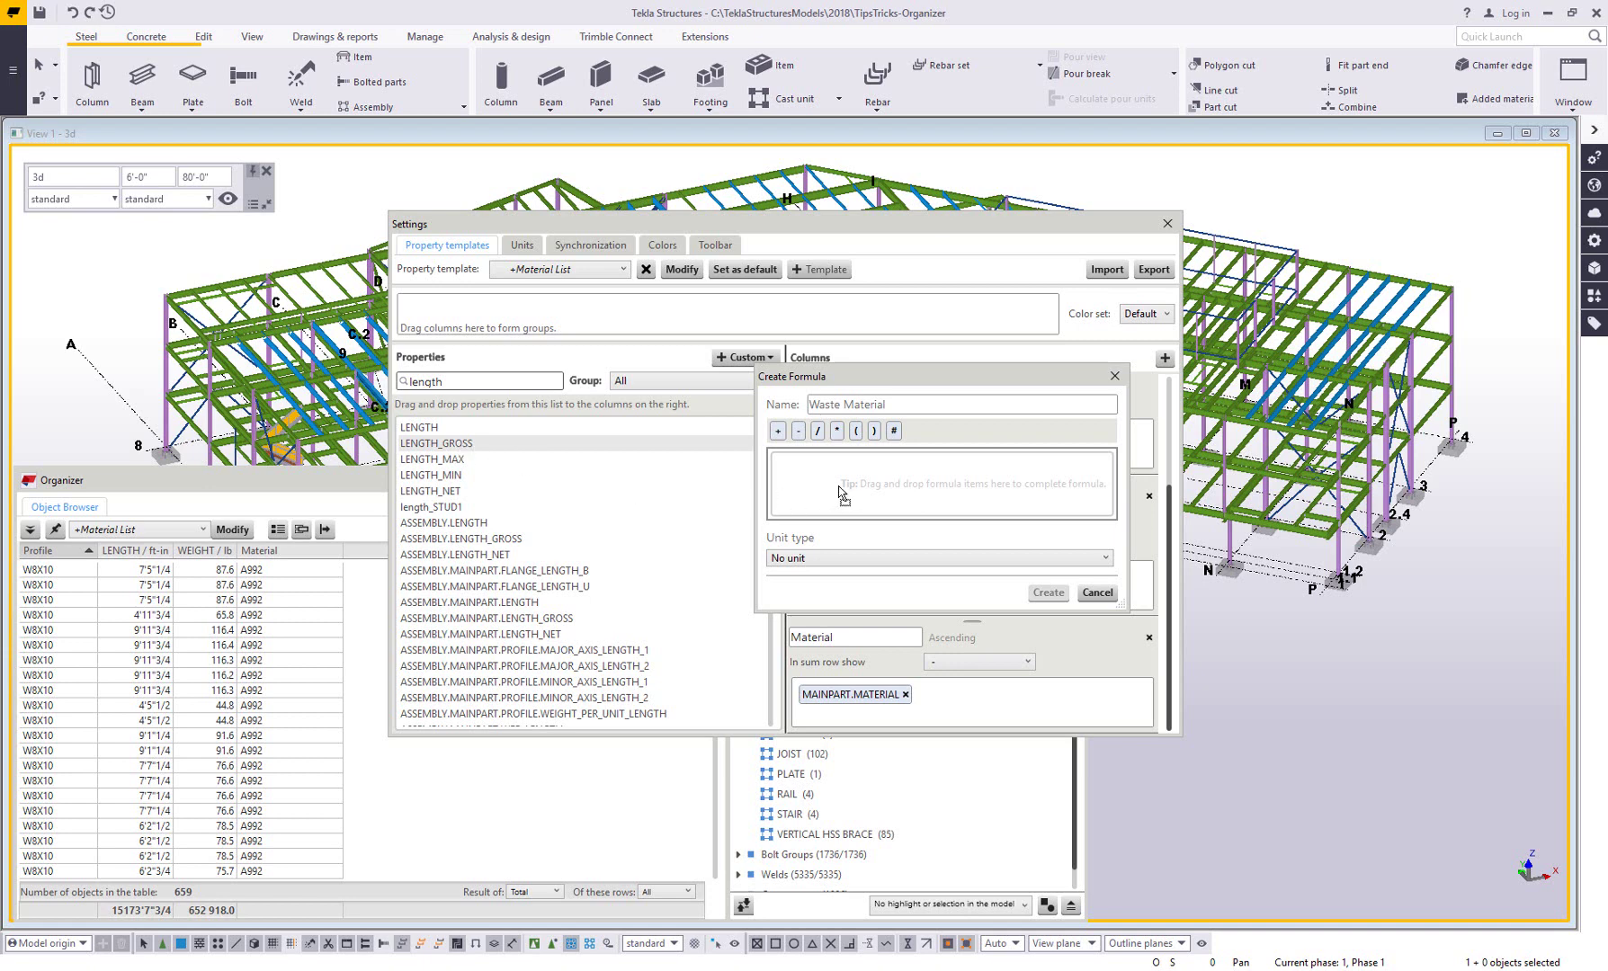
left_click_drag(840, 493, 469, 443)
double_click(413, 382)
type("mainpar")
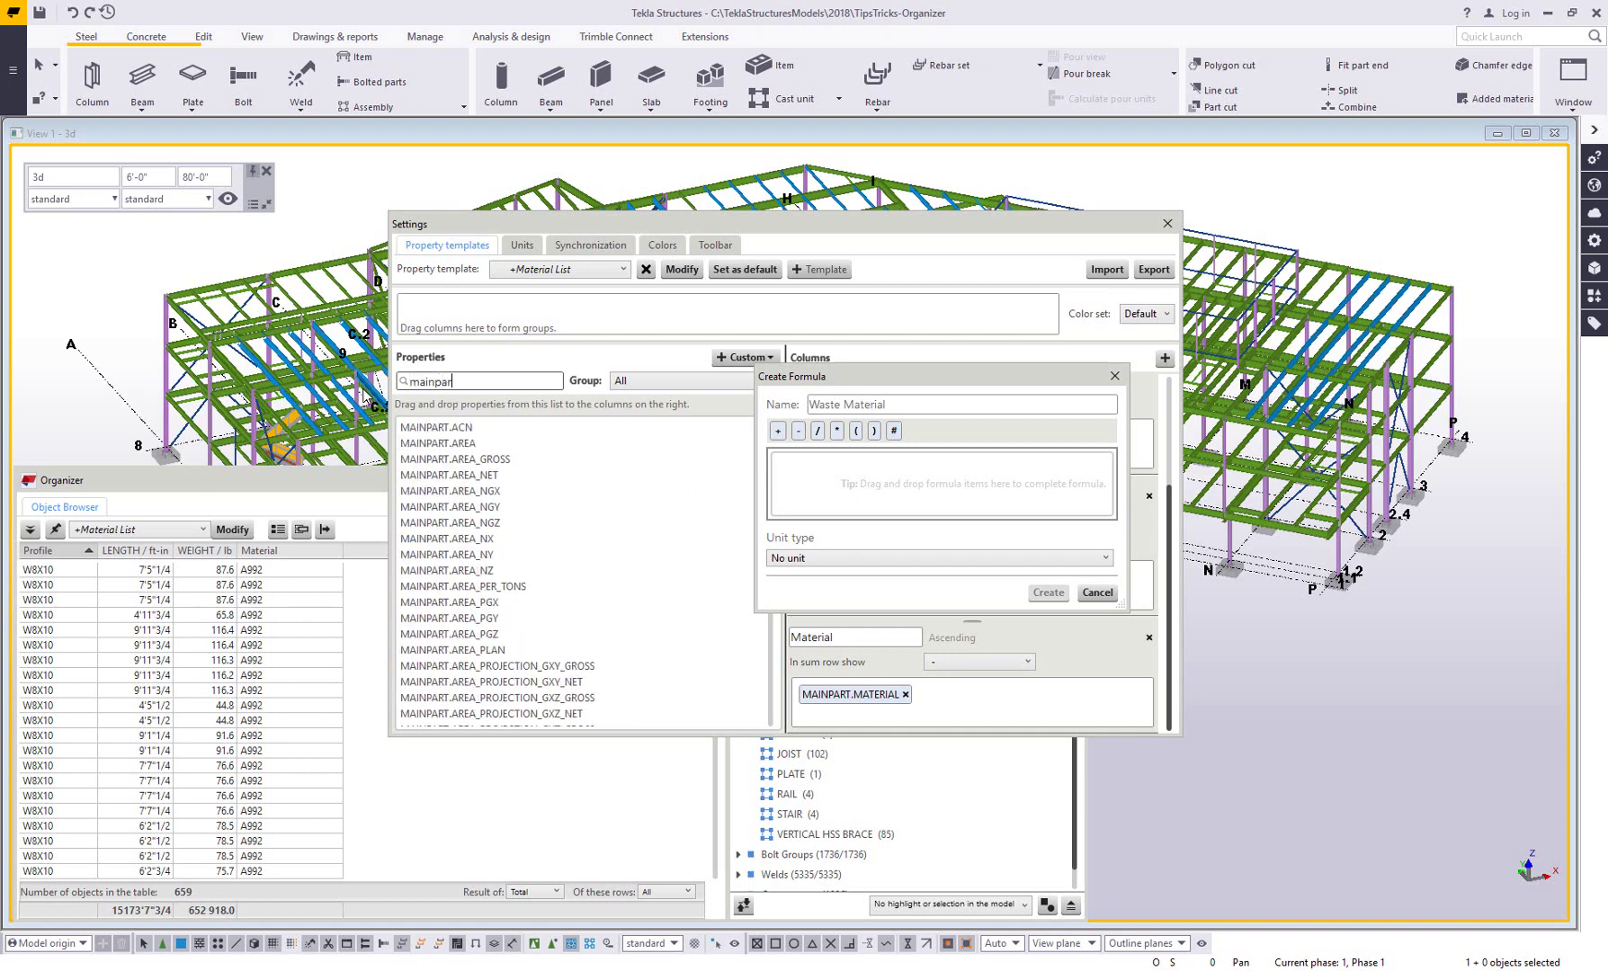
type("t.le")
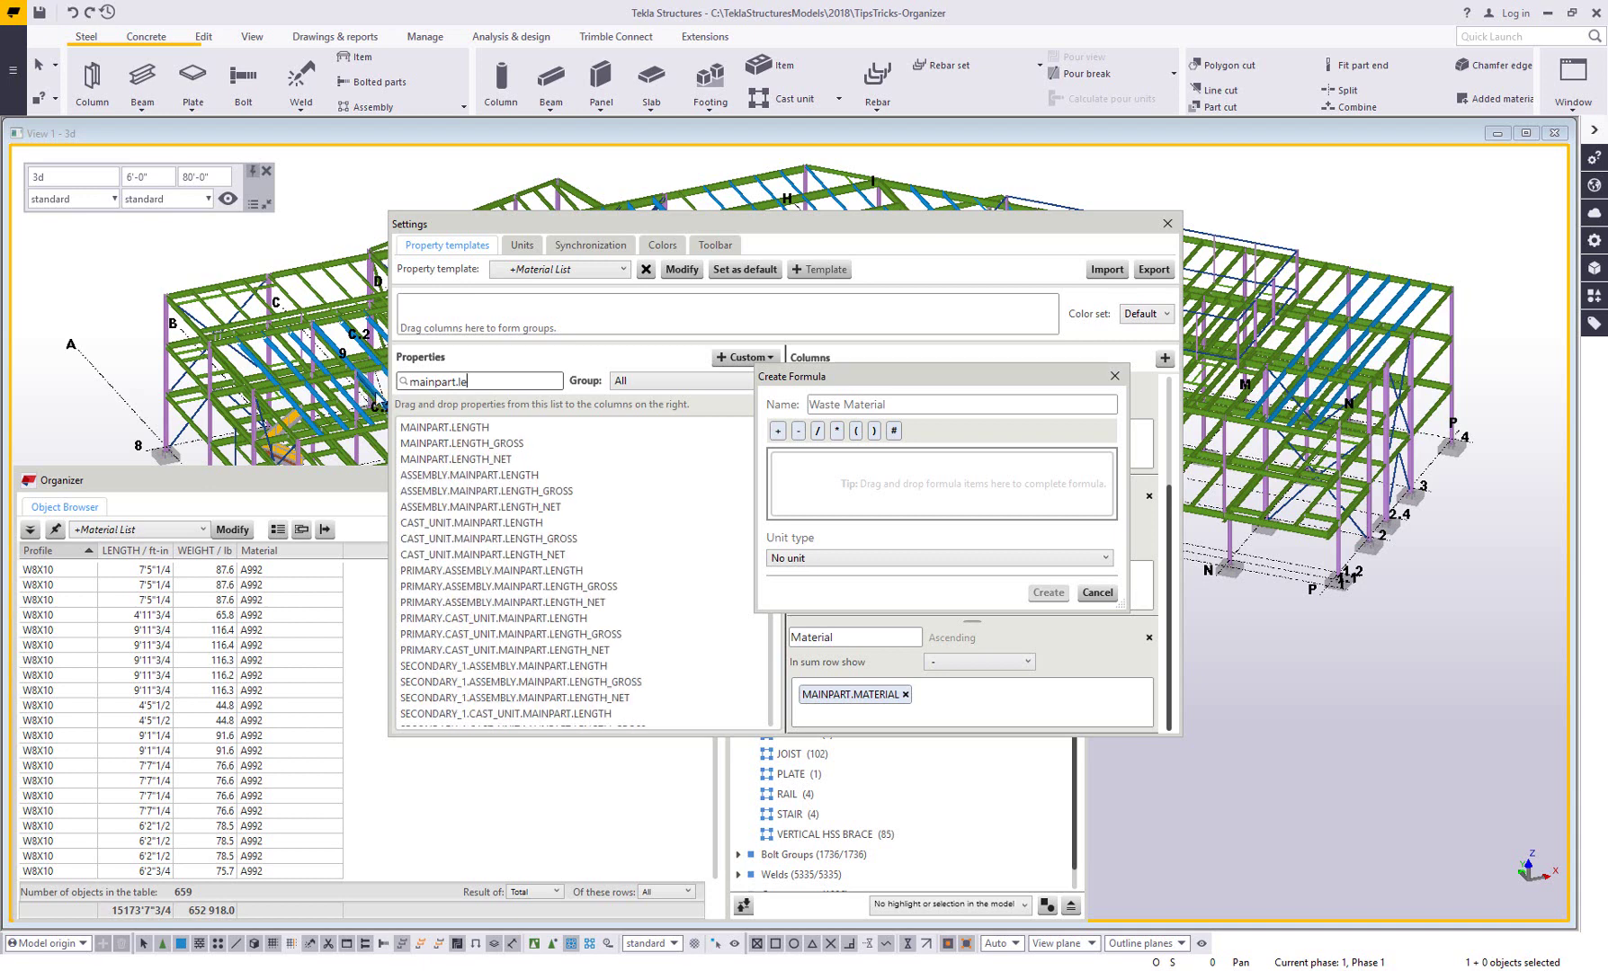
left_click_drag(807, 506, 879, 490)
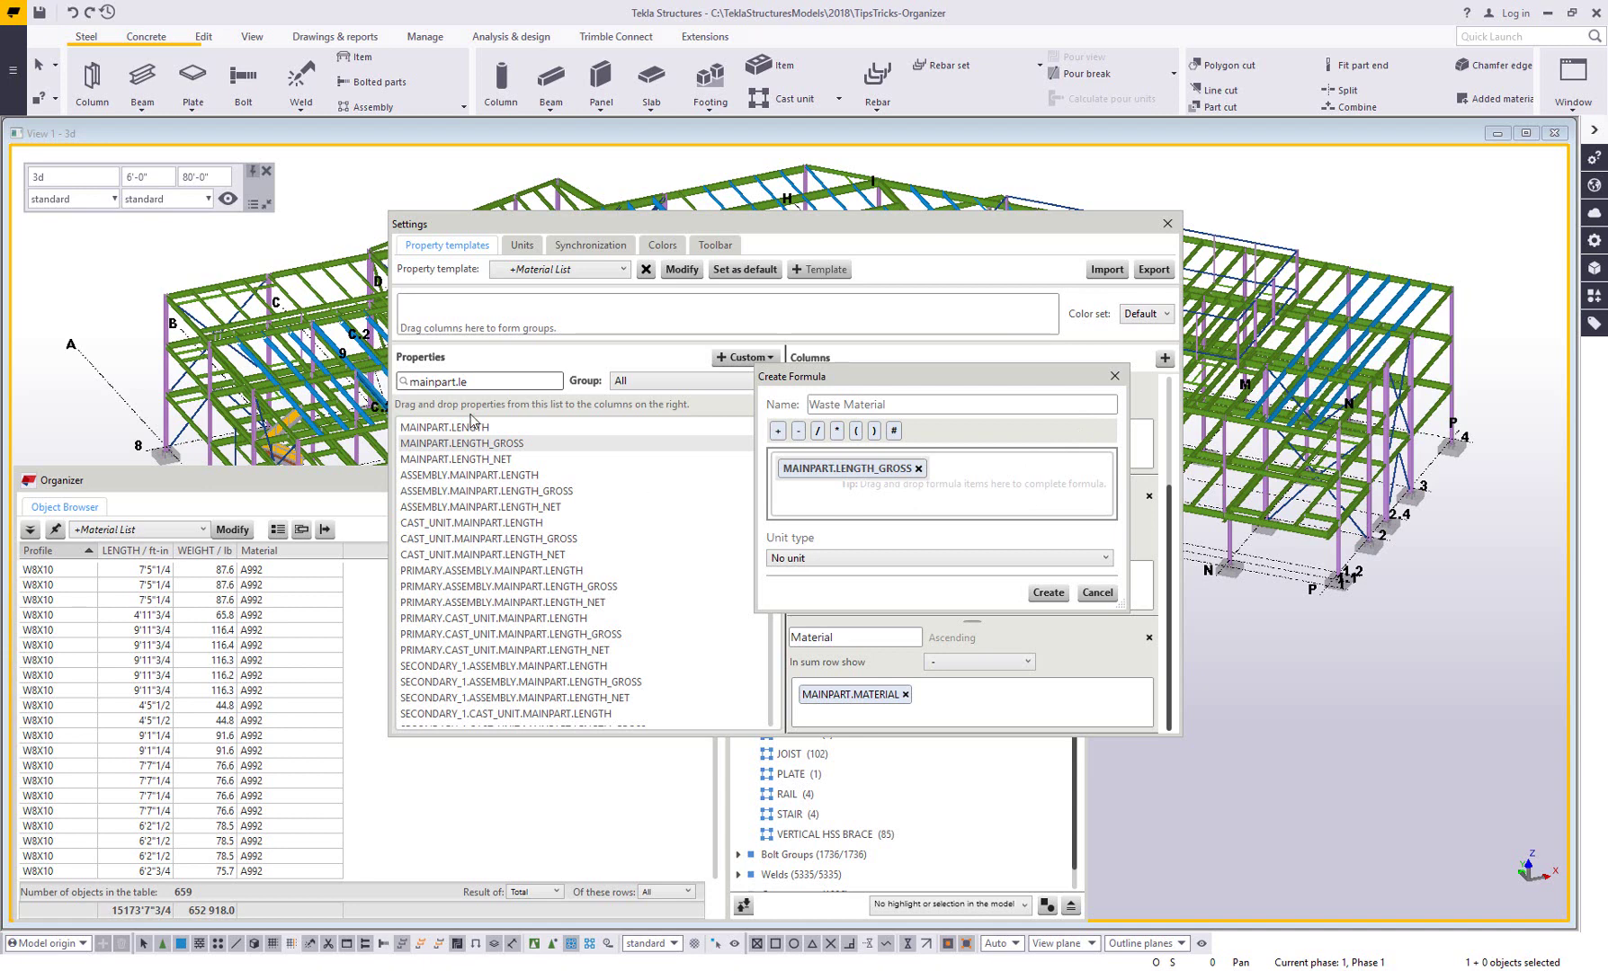
Search the properties for 'custom' and 'mainpart.custom' attributes
left_click_drag(521, 383, 373, 403)
type("custom")
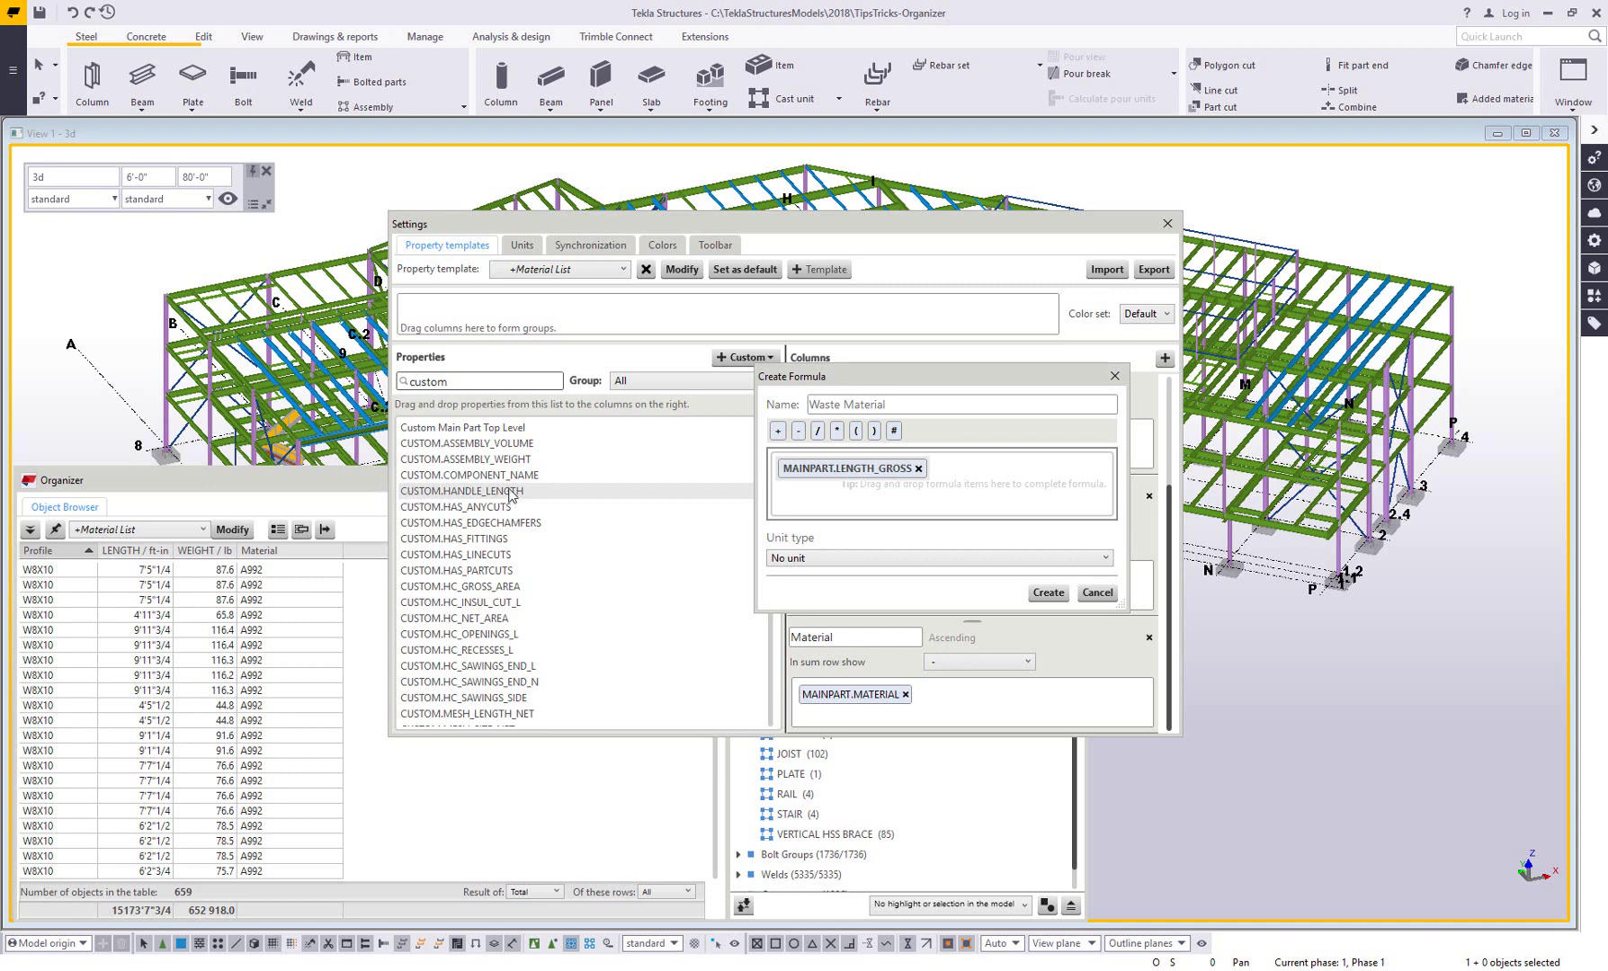
left_click(499, 381)
key("ctrl+a")
type("ma")
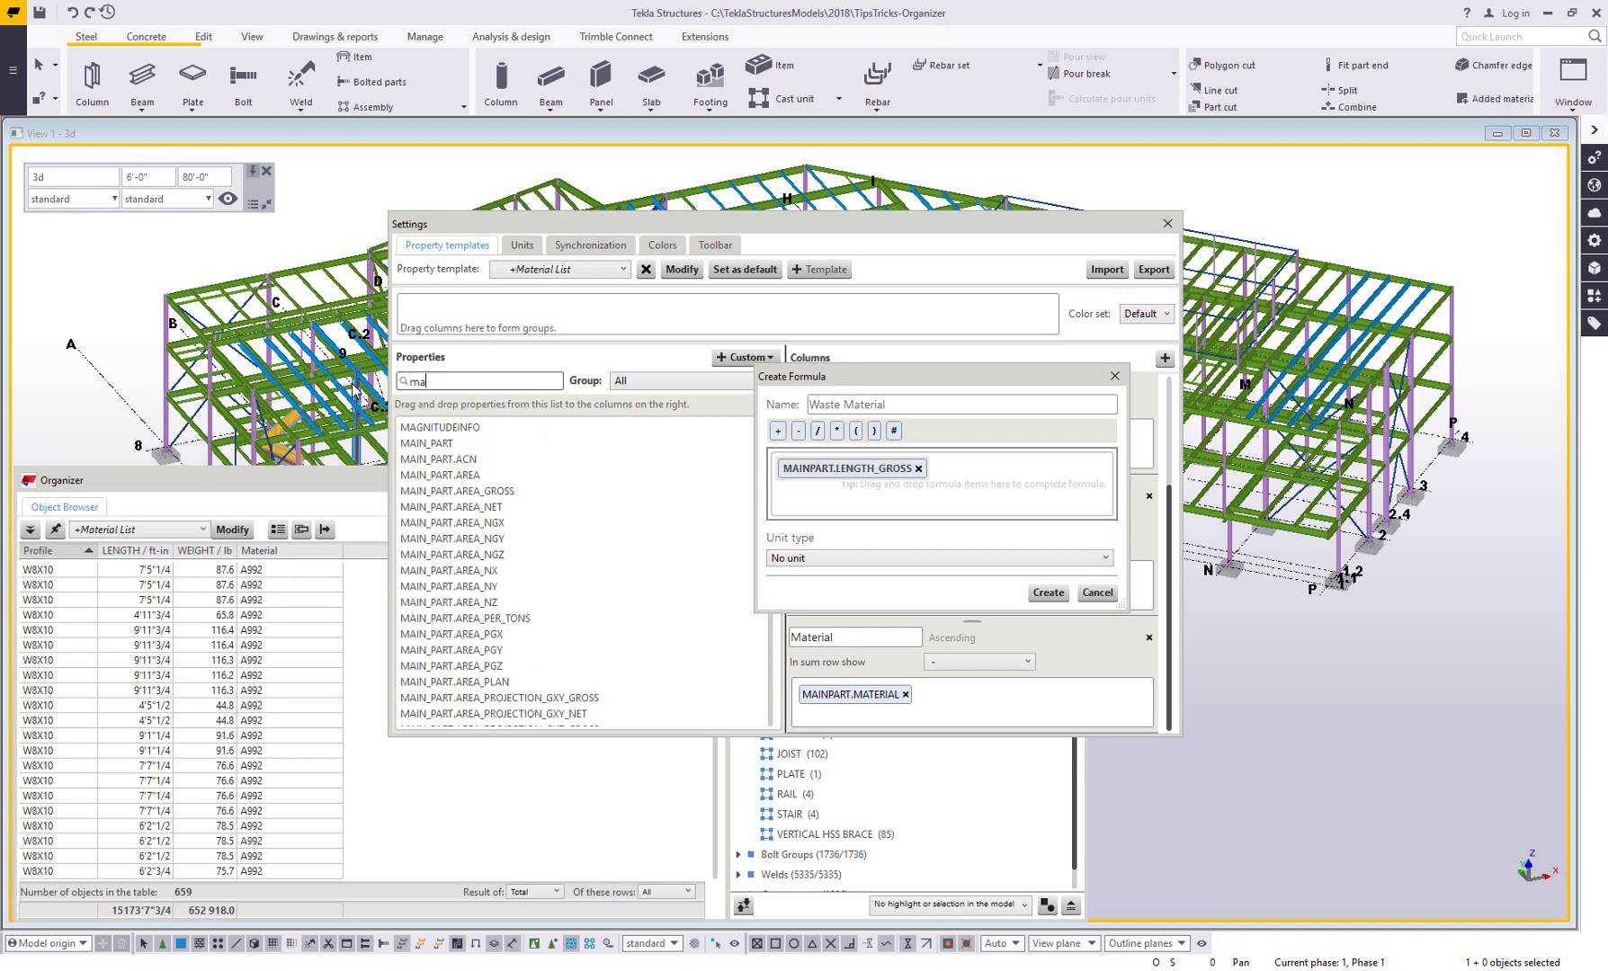
type("inpart")
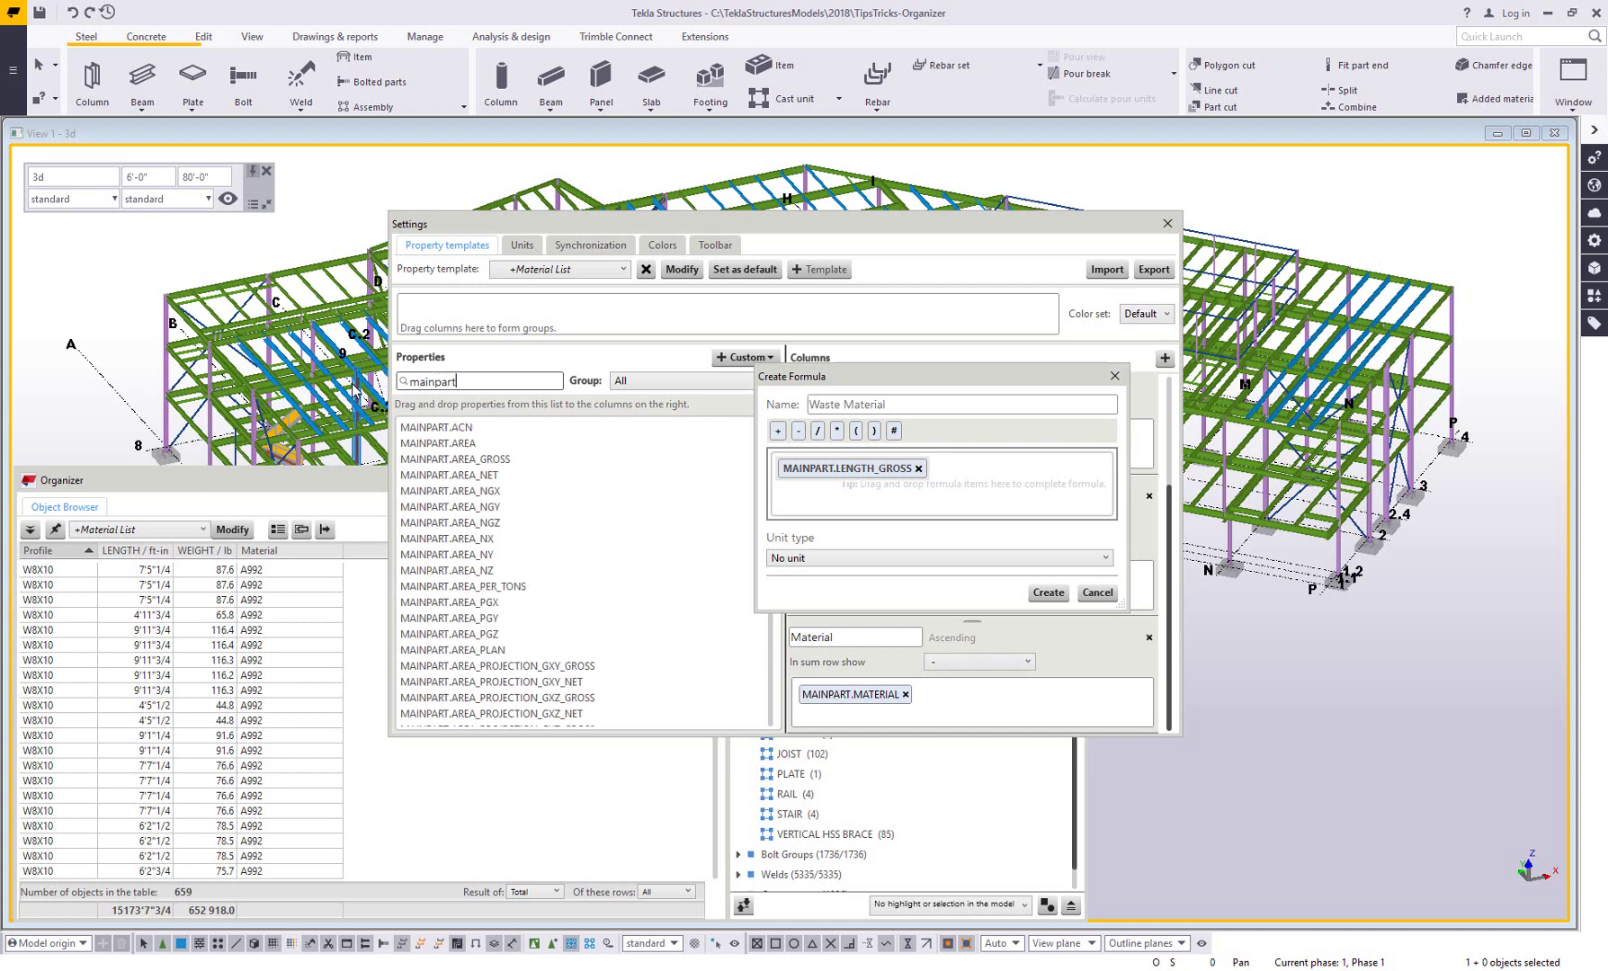
type(".custom")
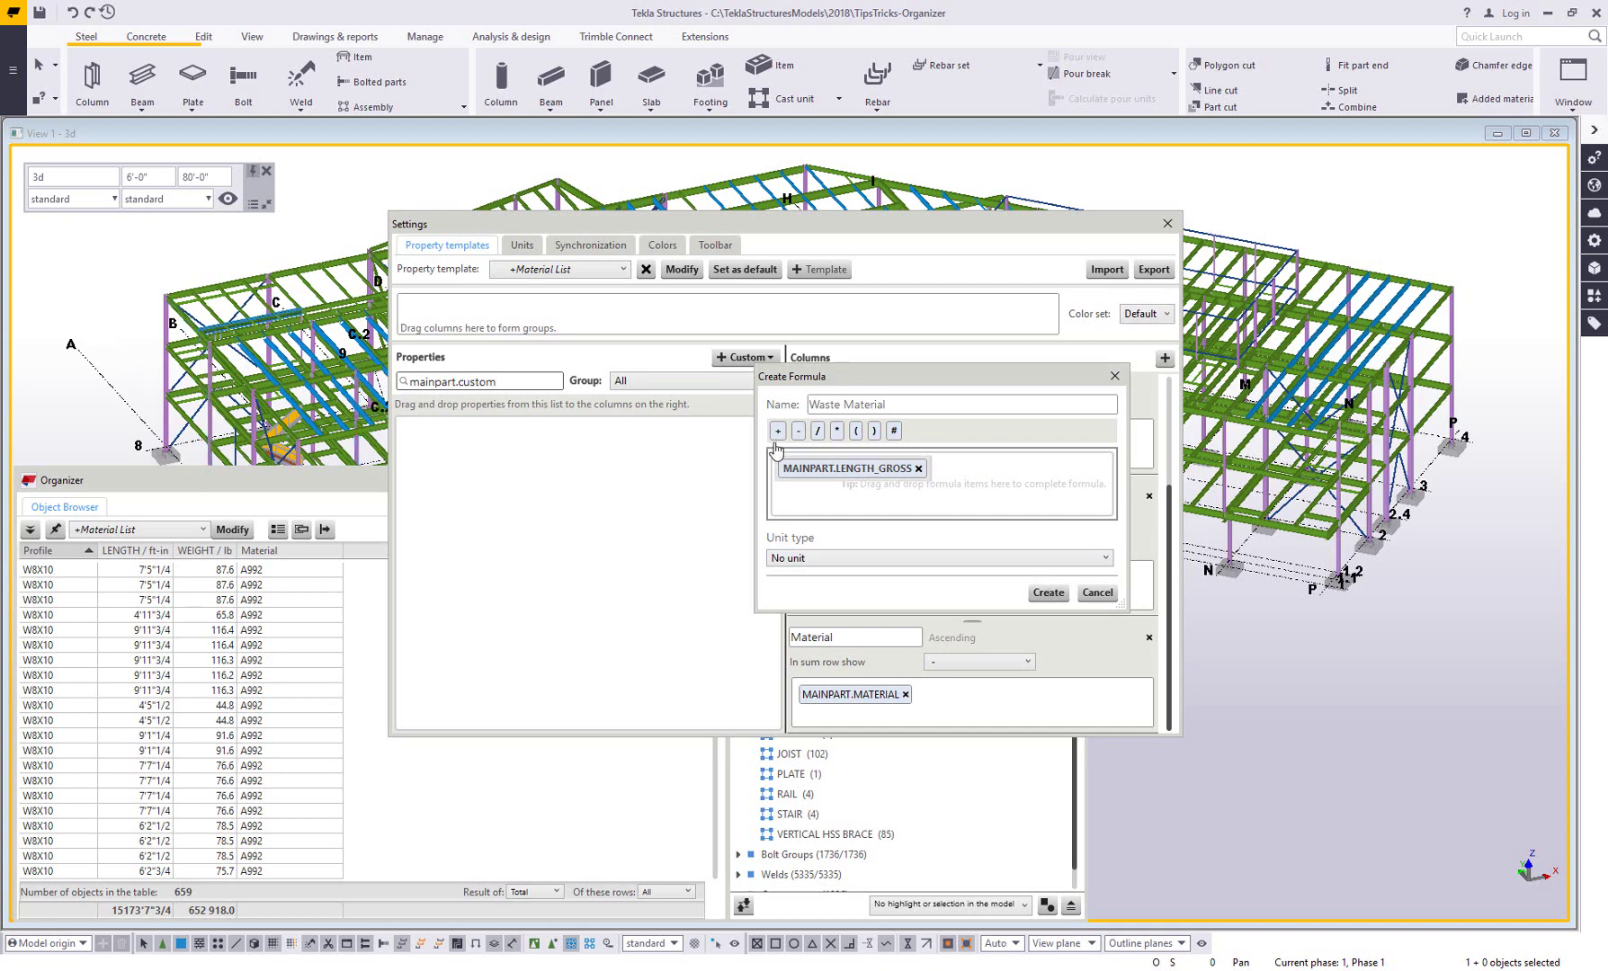
Close the Waste Material formula window and clear the property search
left_click(1047, 594)
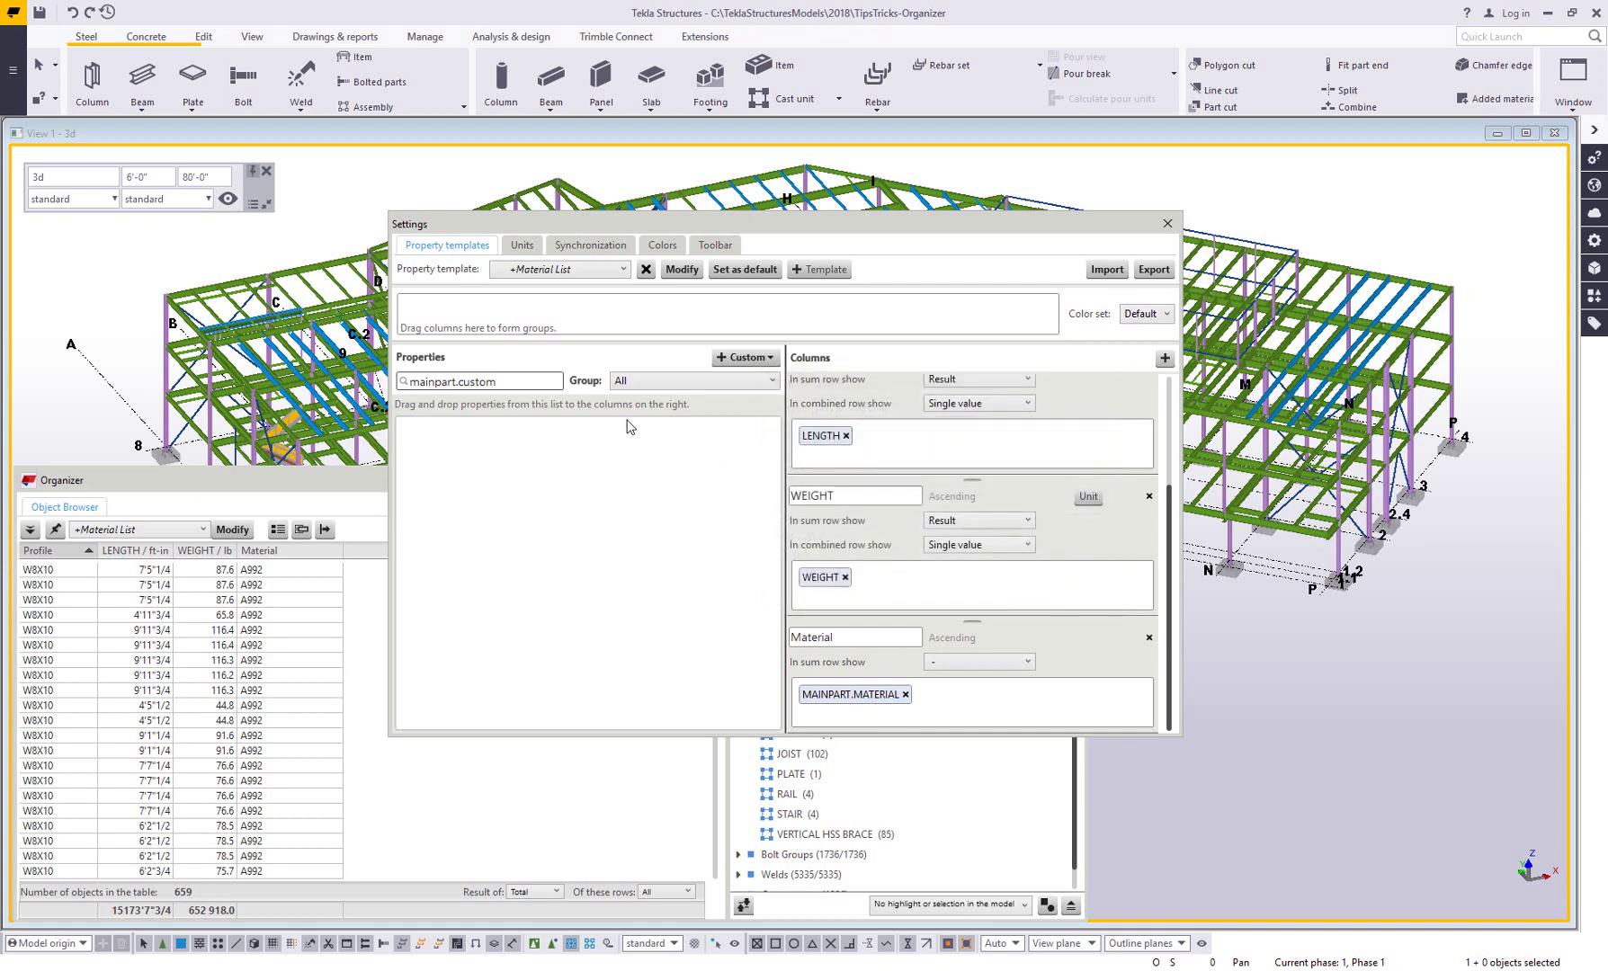
left_click_drag(514, 381, 383, 384)
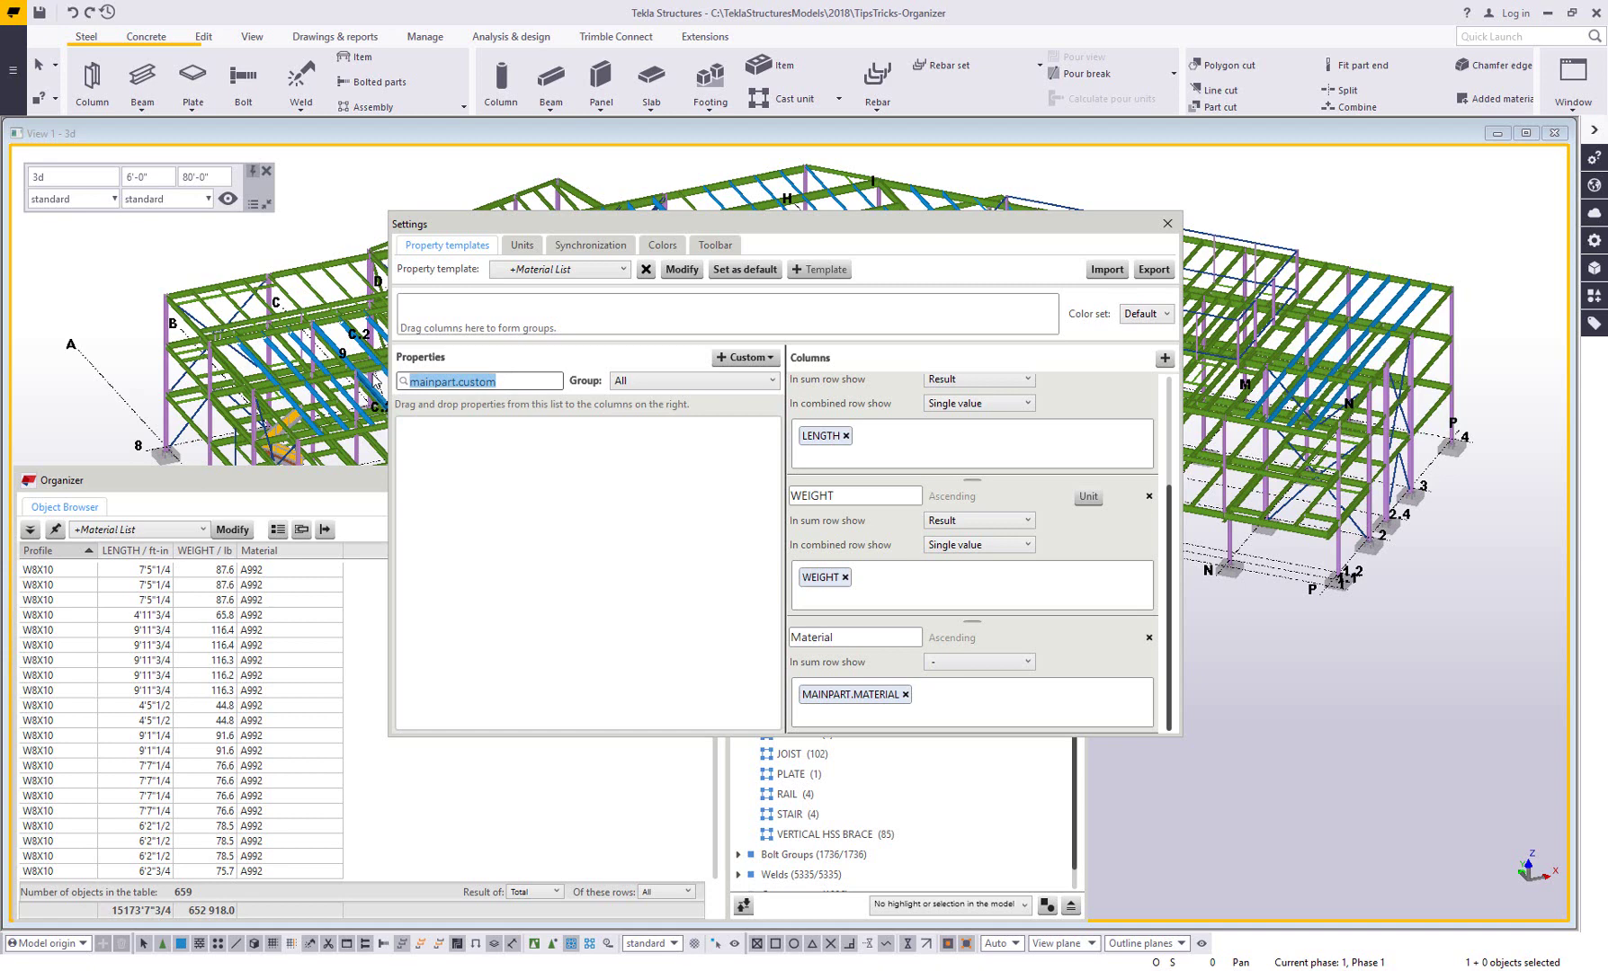
key("BackSpace")
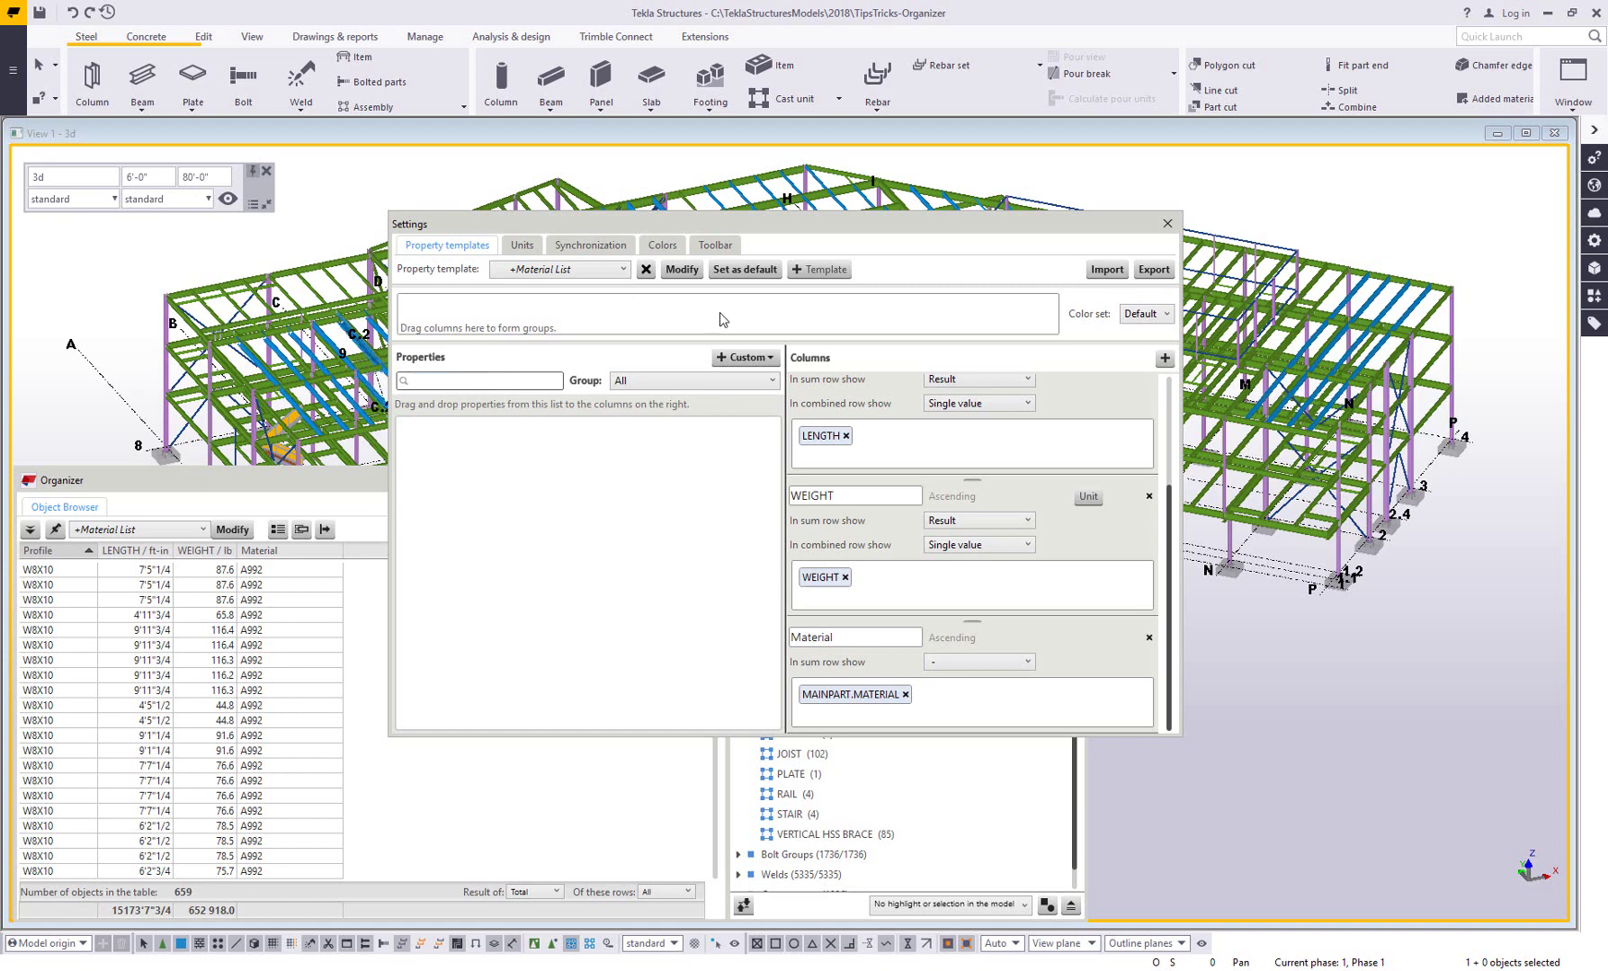
Define custom property 'Mainpart Handle Length' from MAINPART.CUSTOM.HANDLE_LENGTH with Length units
left_click(744, 357)
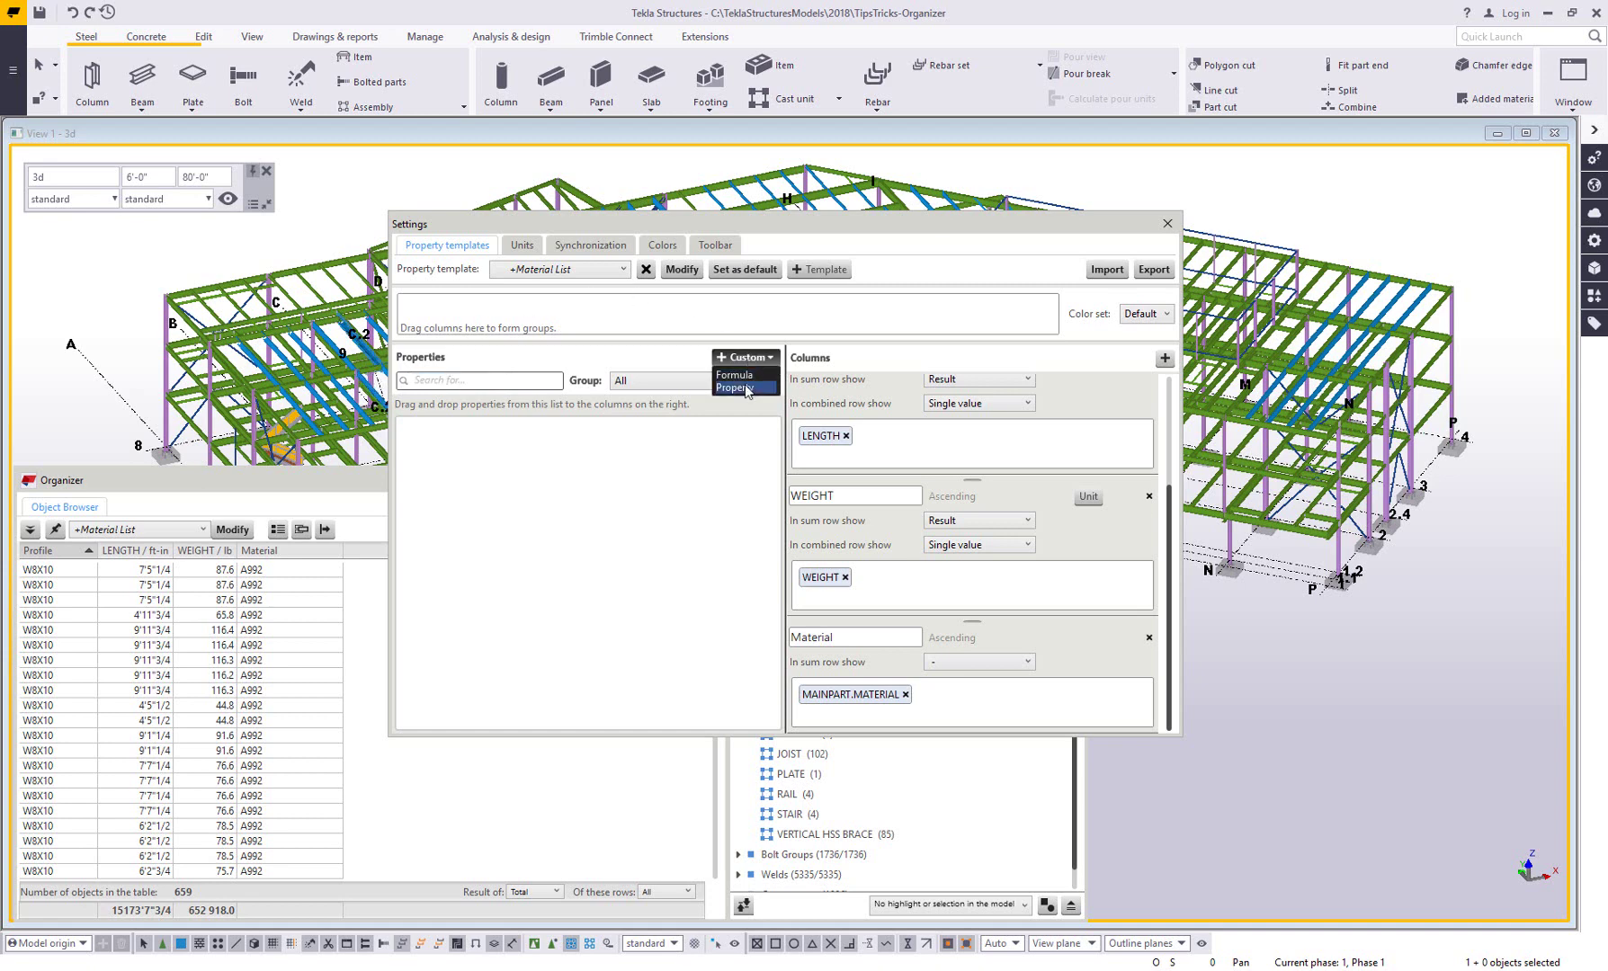
left_click(735, 388)
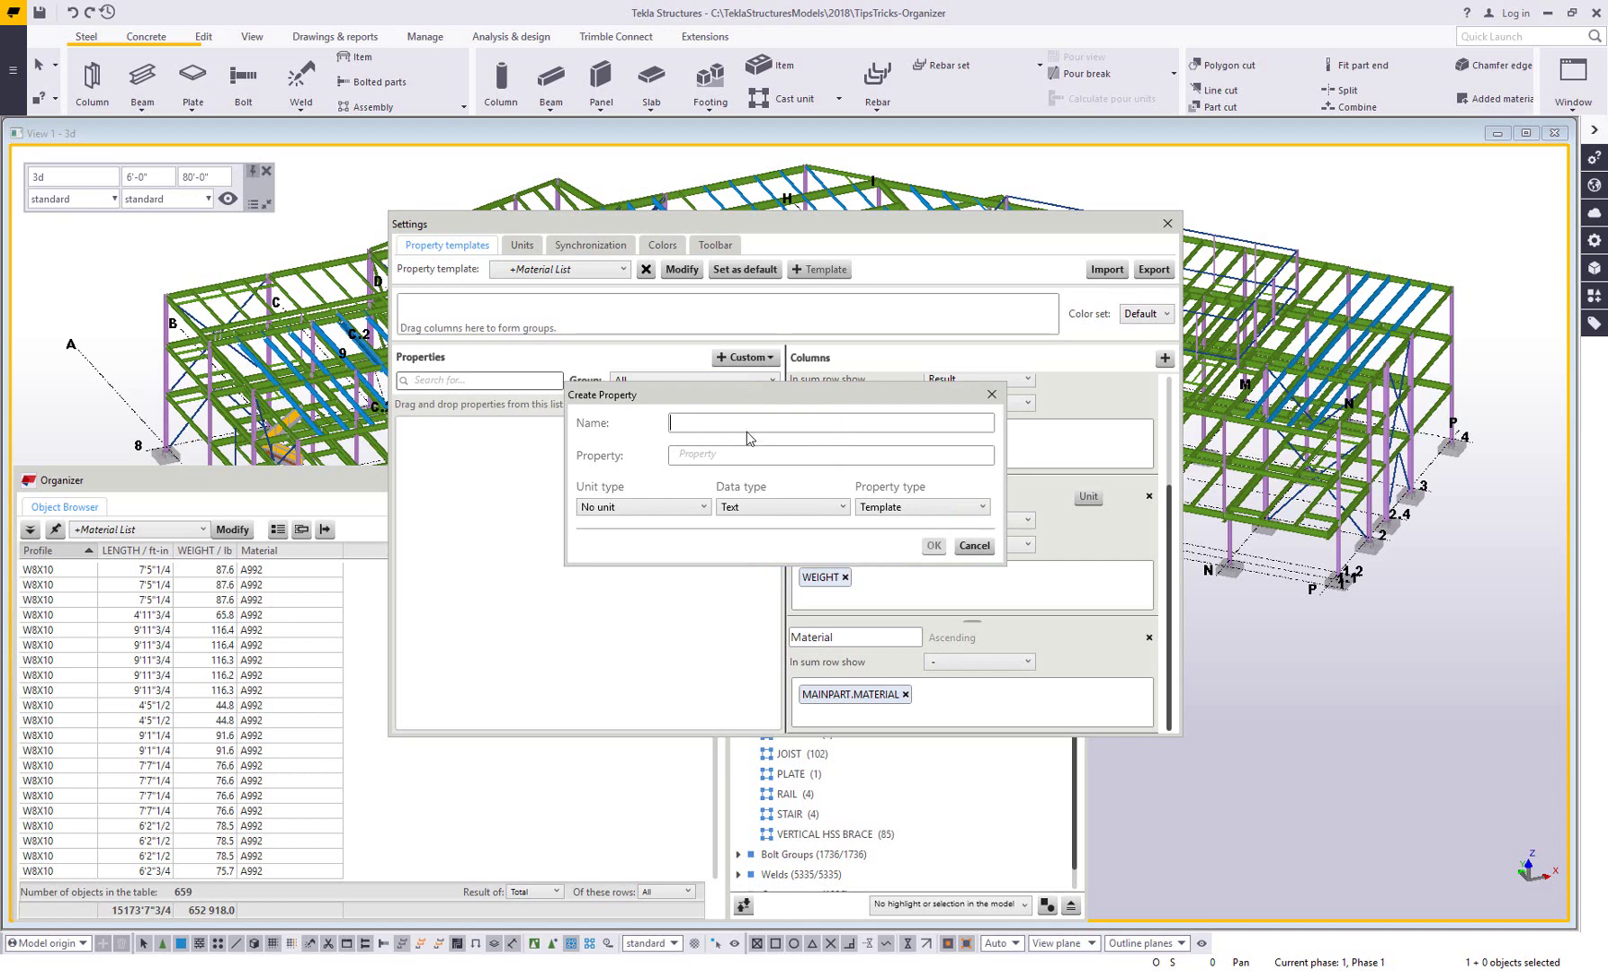
type("Main")
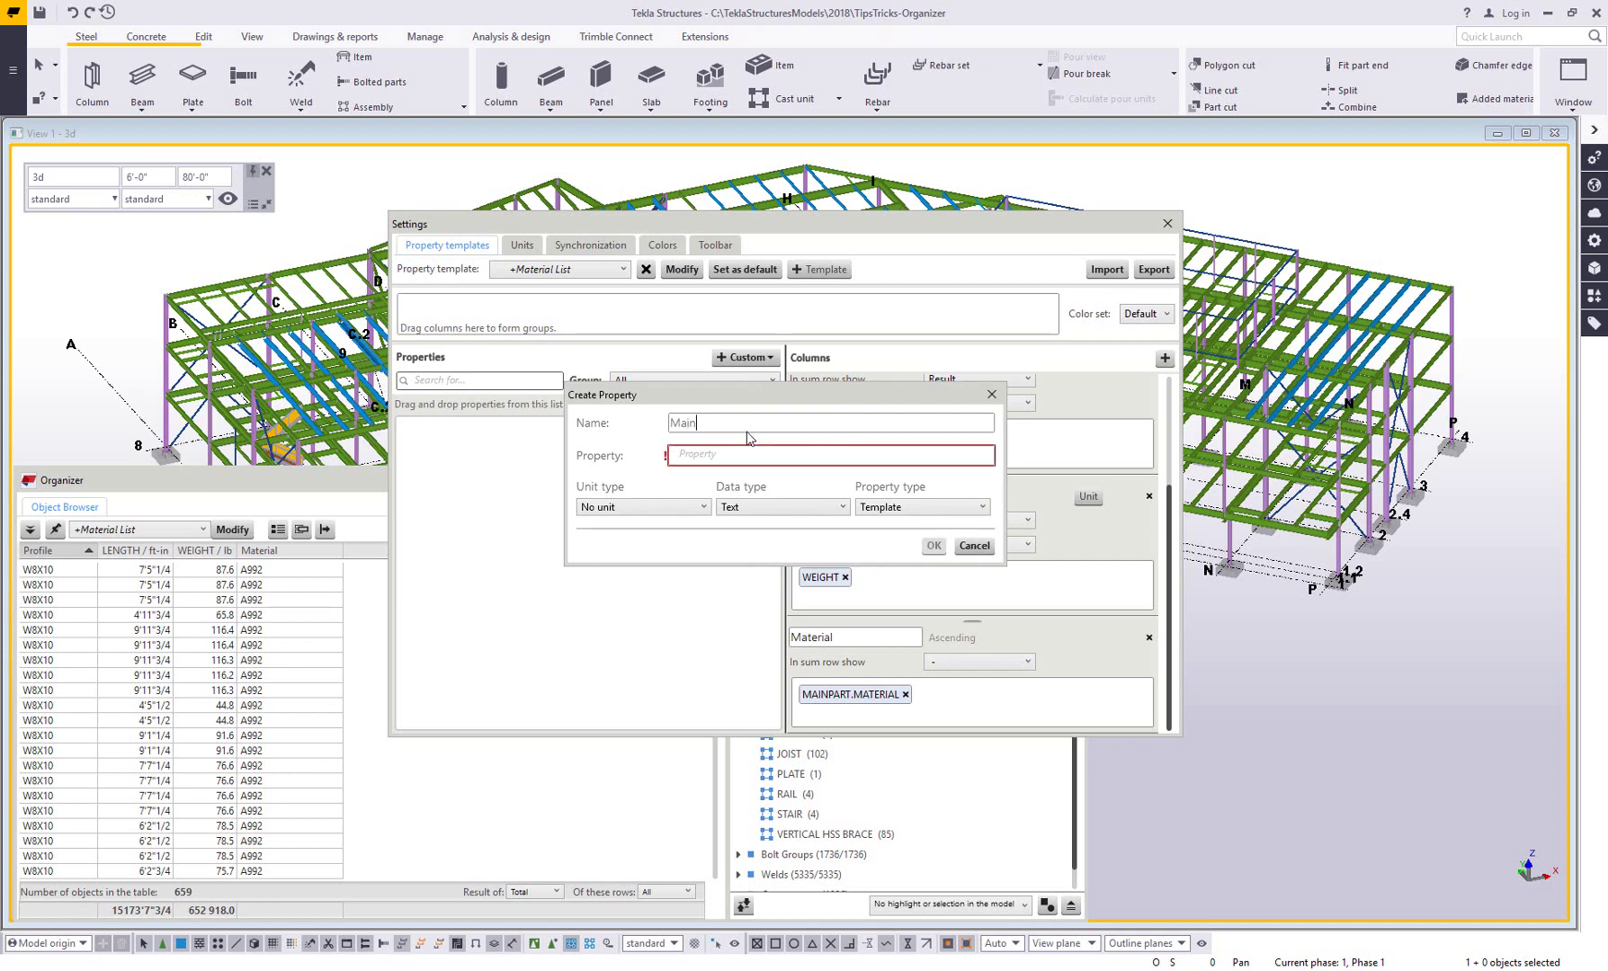
type("part Handle Length")
left_click(700, 455)
type("MAINPART")
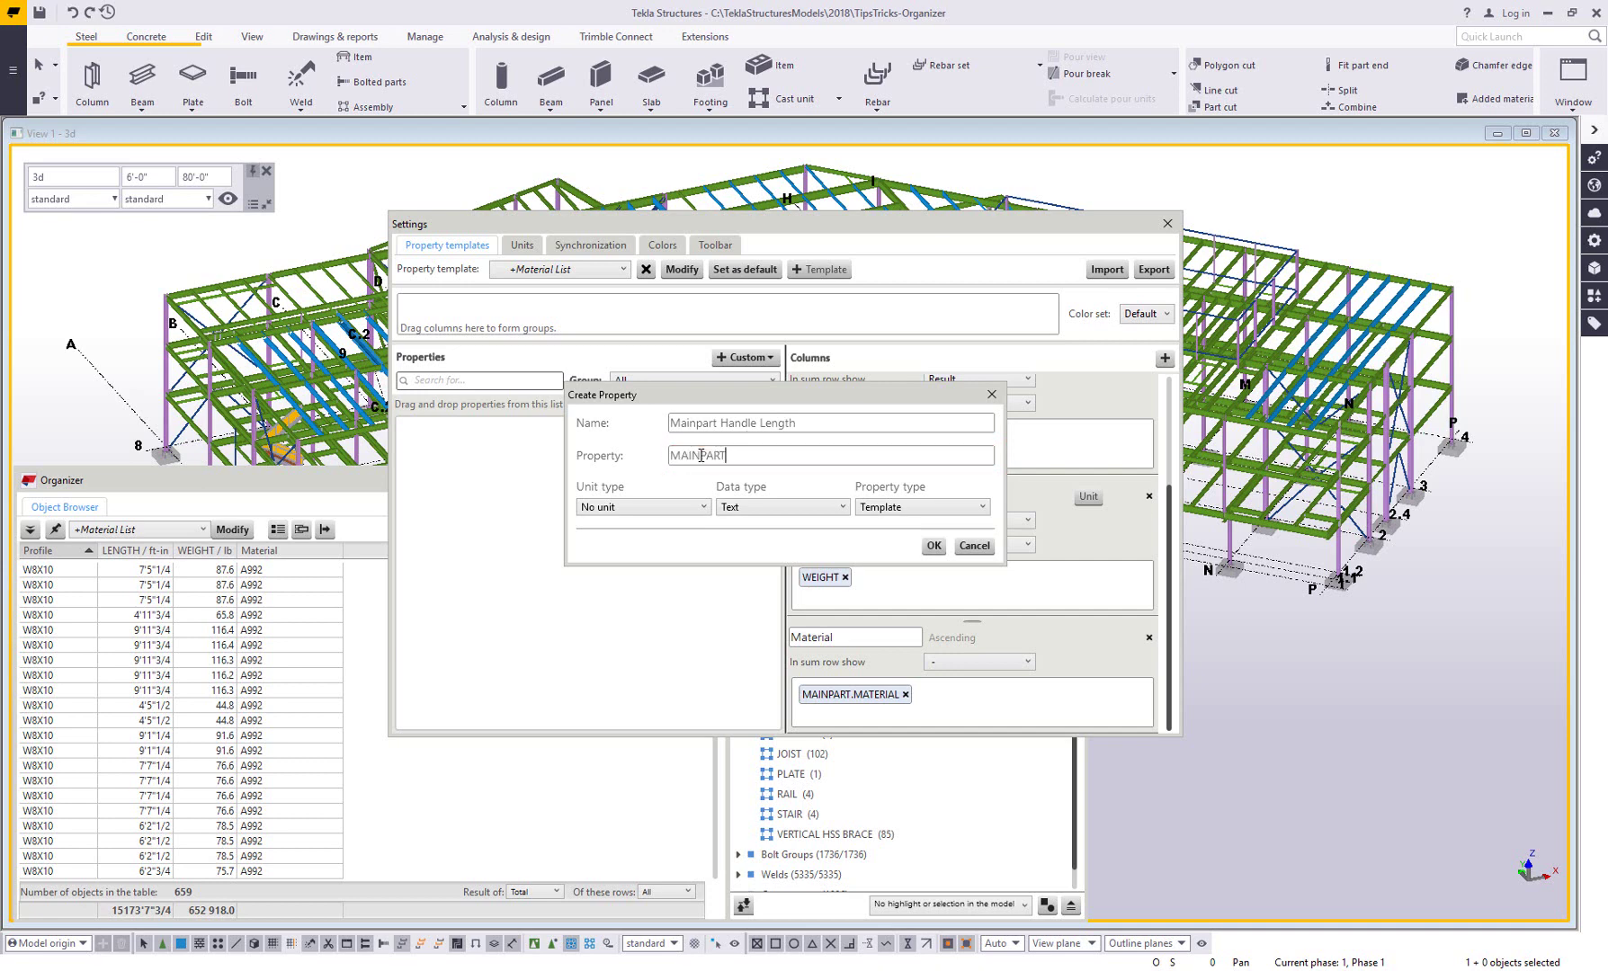
type(".CS")
key("BackSpace")
key("BackSpace")
type("USTOM.HANDLE_LENGTH")
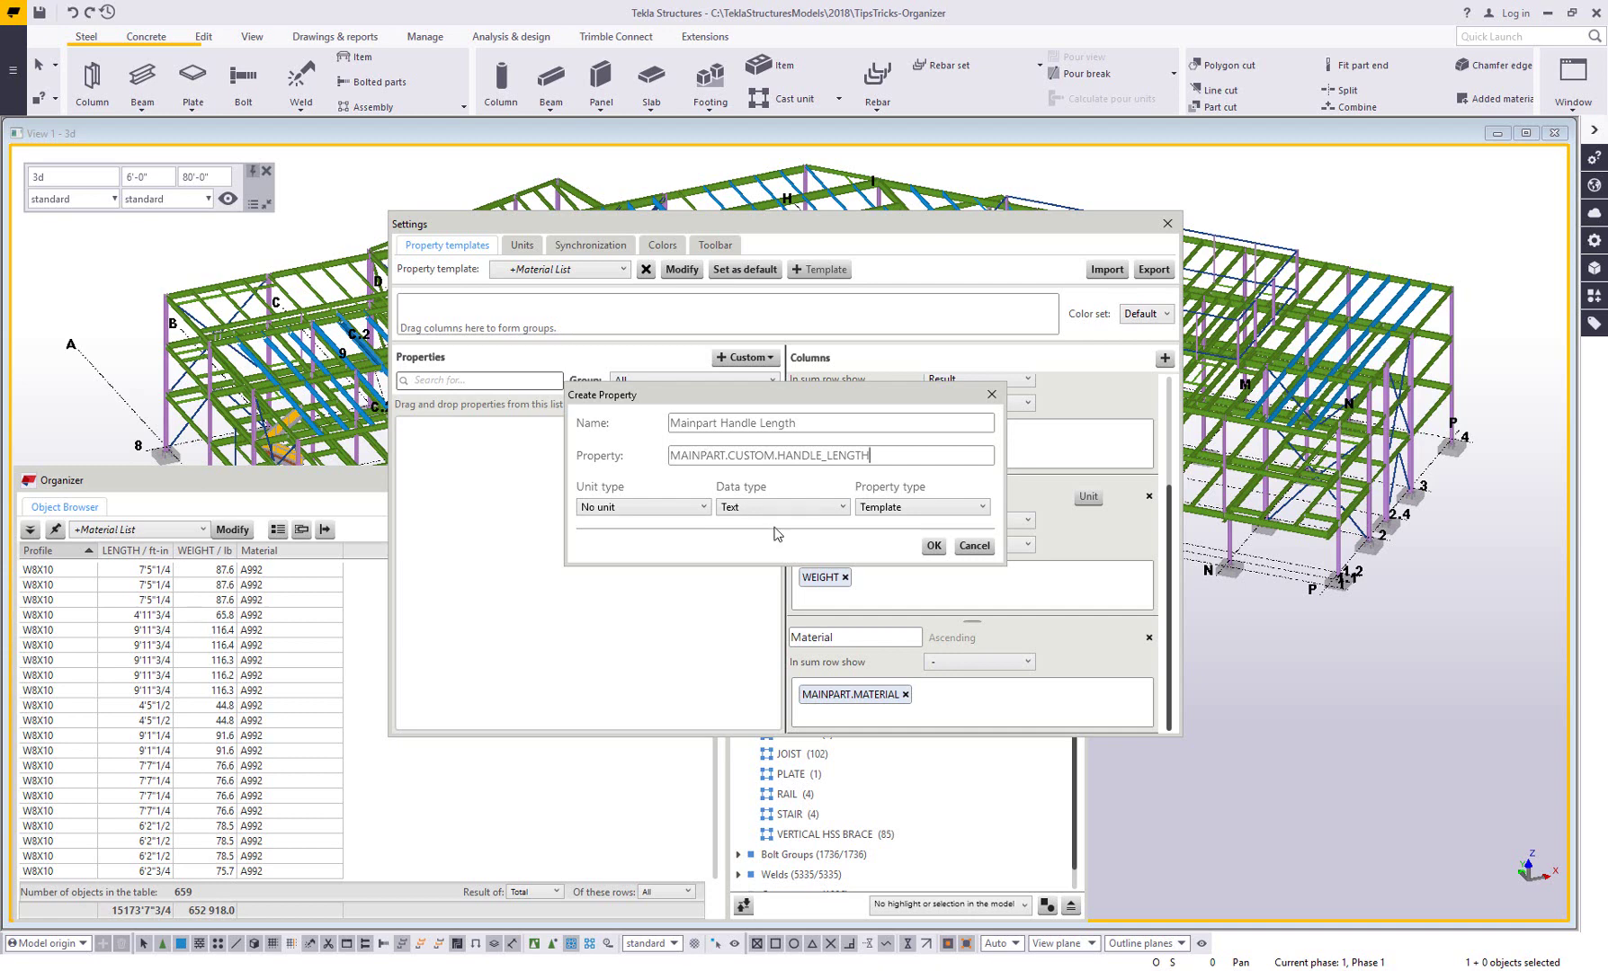
left_click(673, 513)
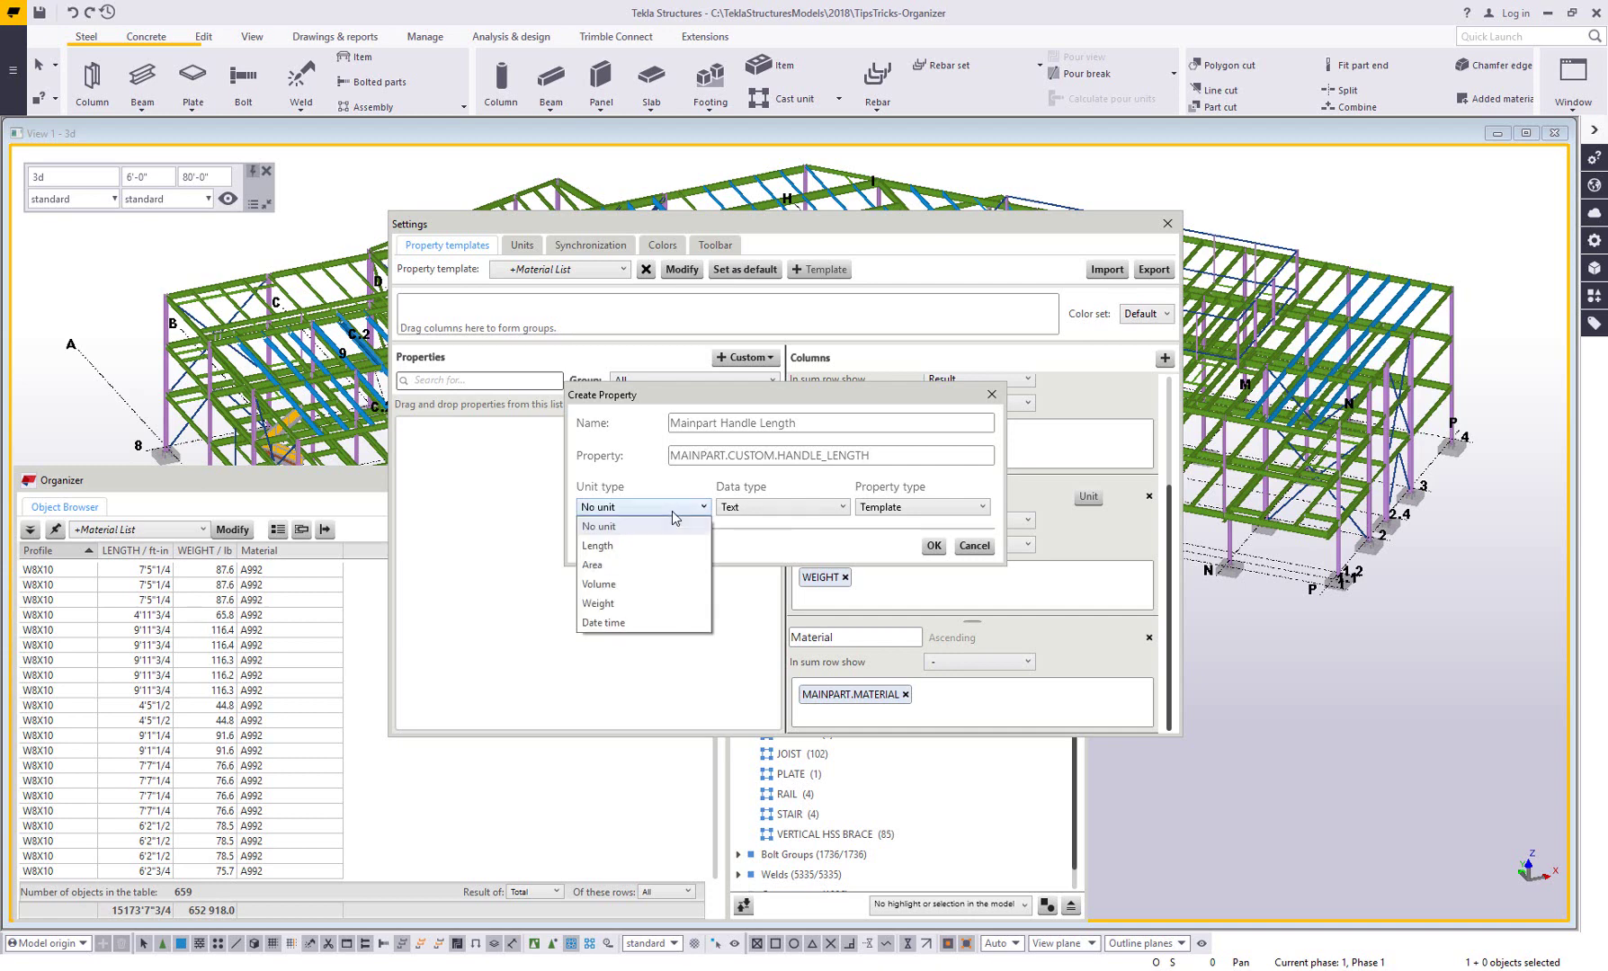
left_click(635, 545)
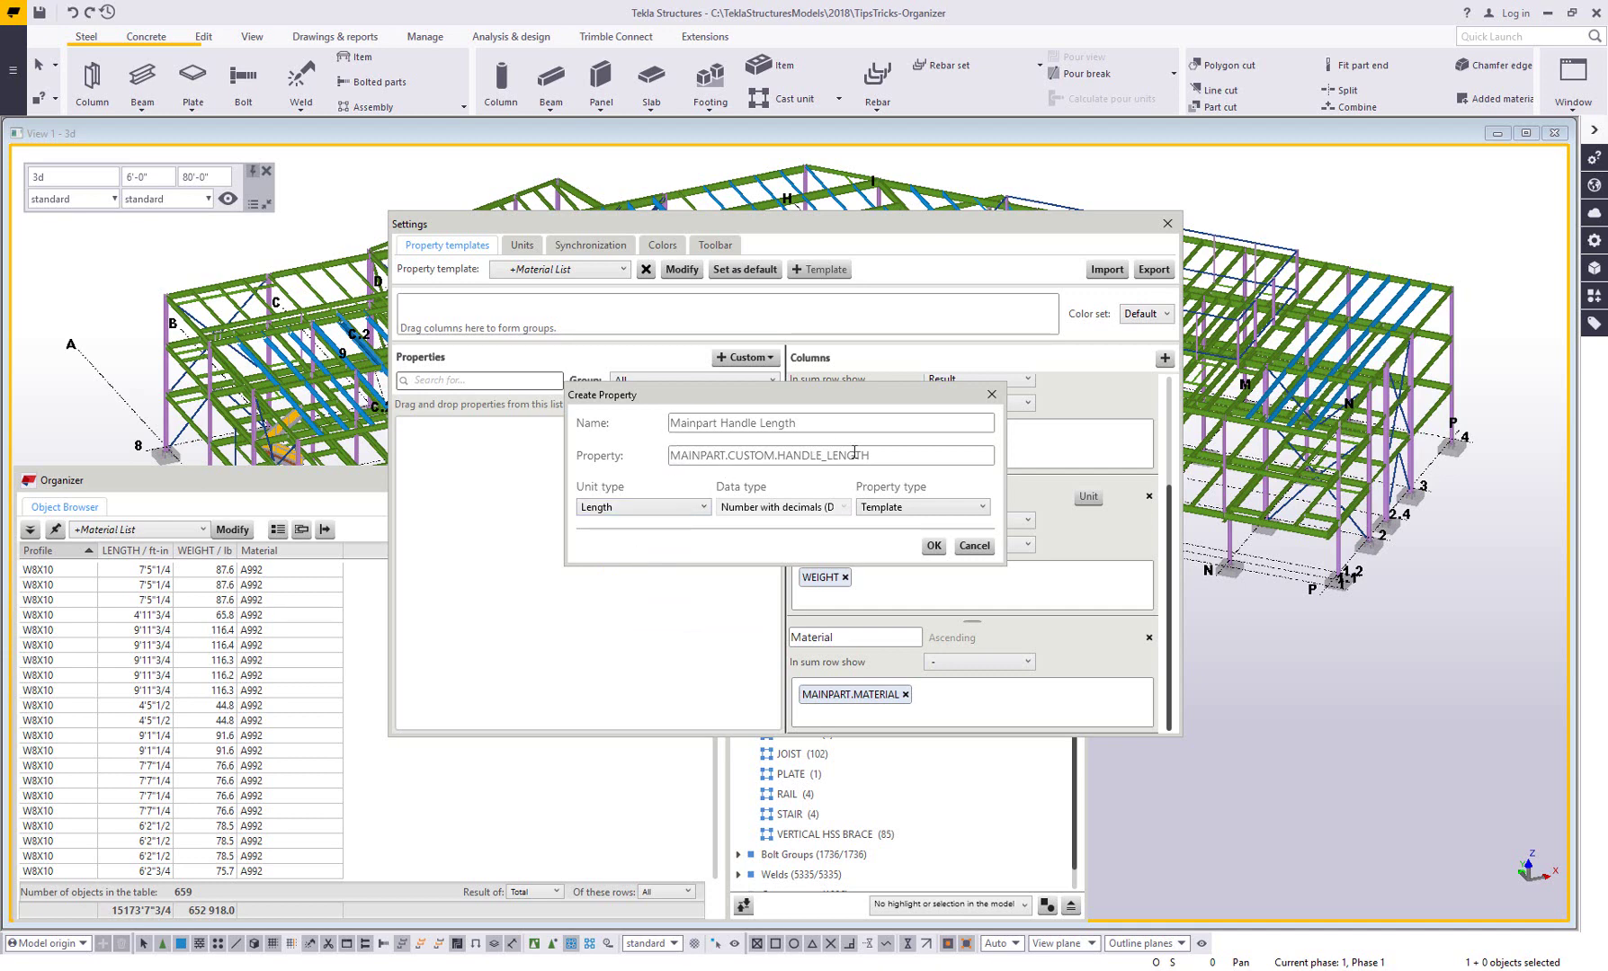
key("shift+Tab")
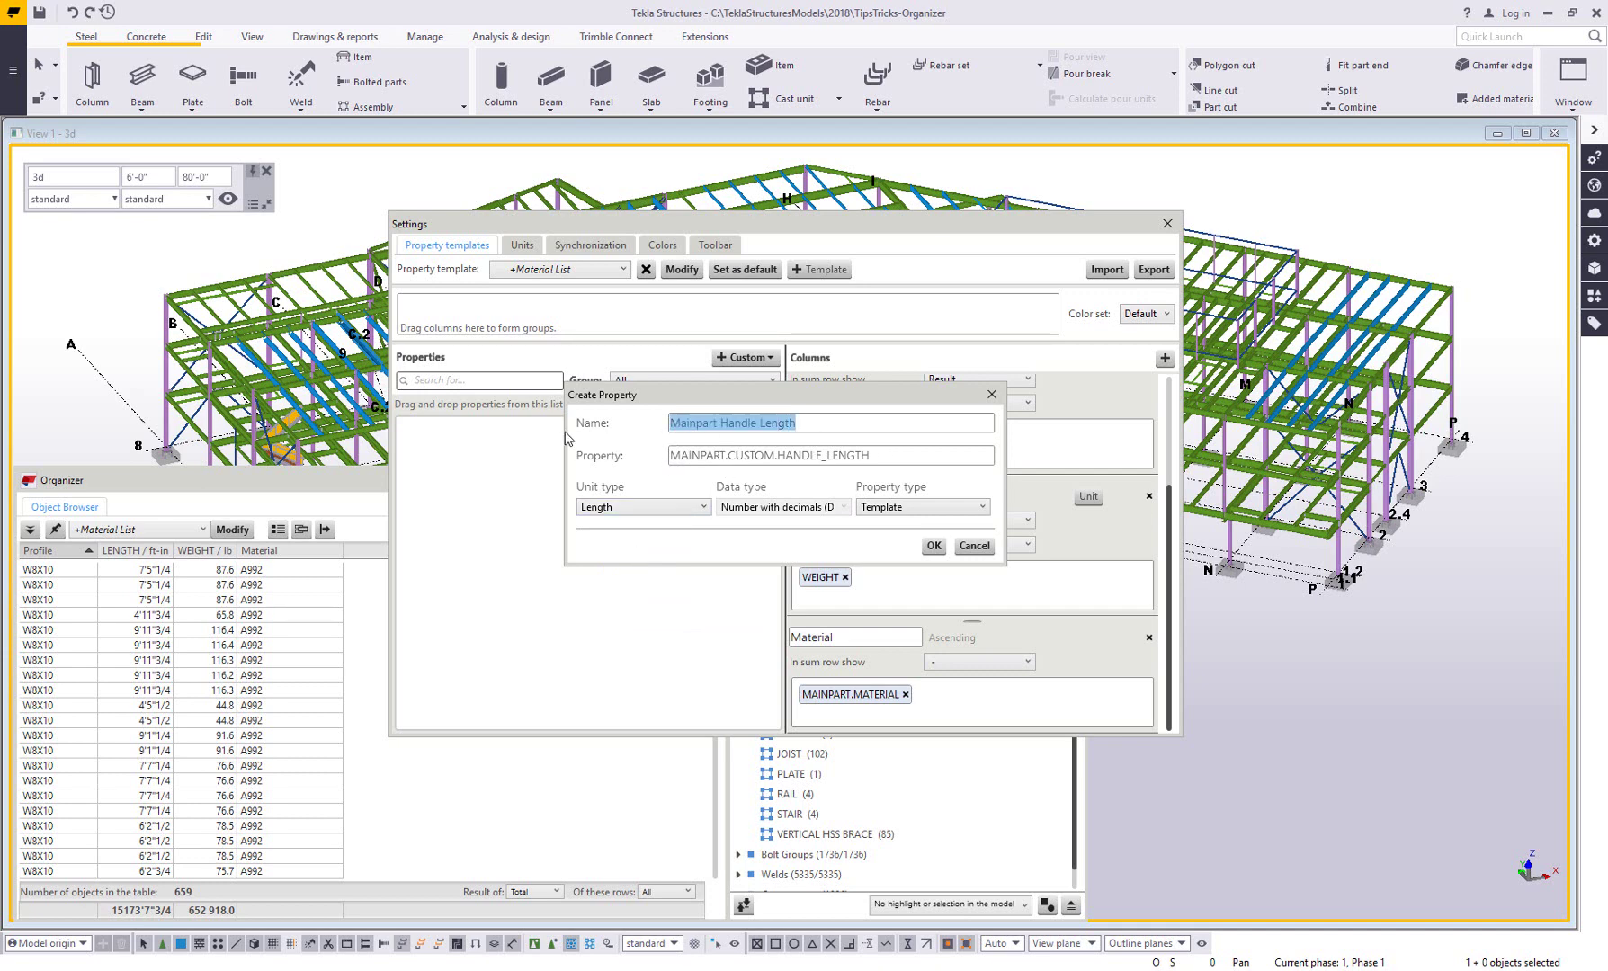
left_click(934, 546)
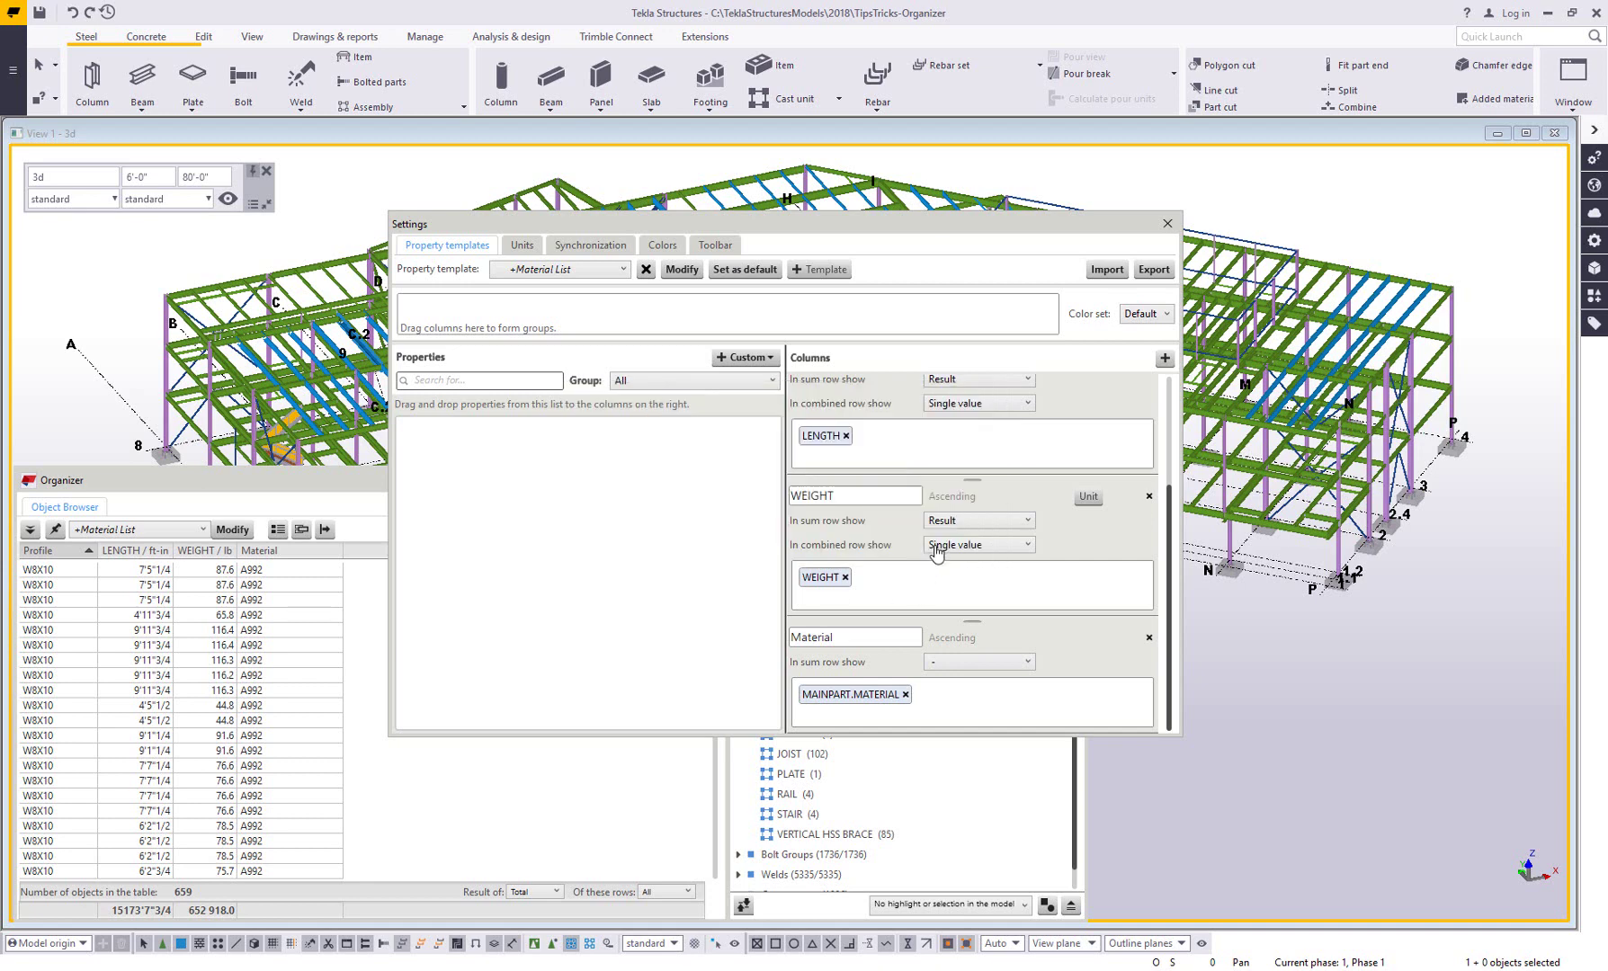
Find the Waste Material formula by searching 'waste' and open it for editing
left_click(513, 384)
type("main")
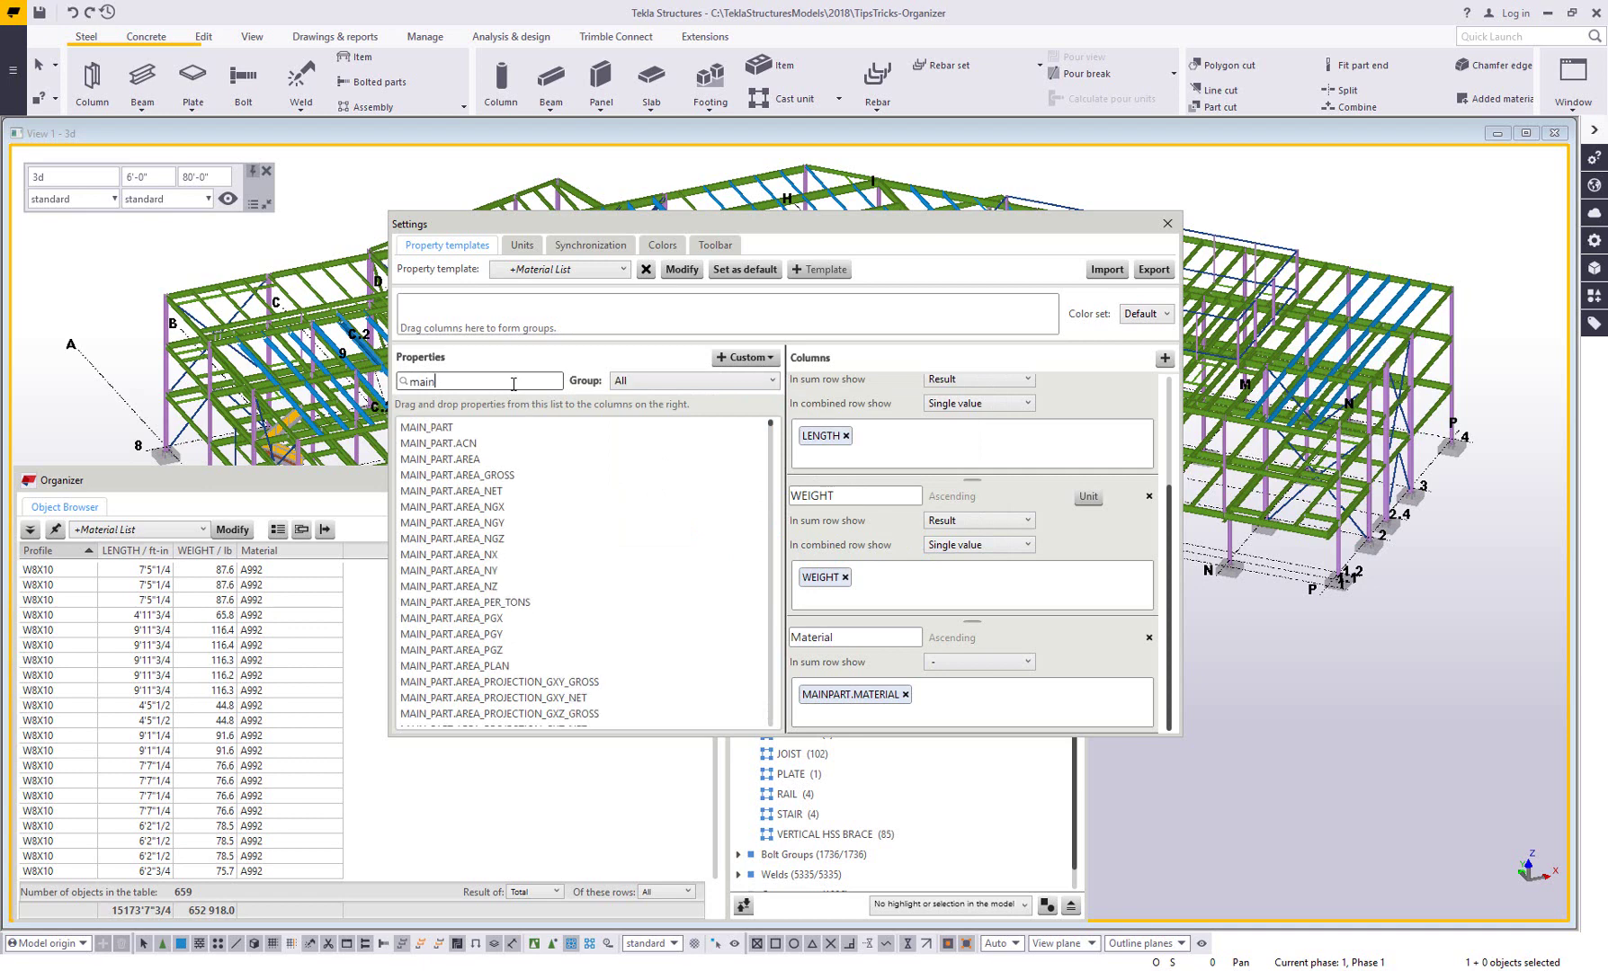
type("par")
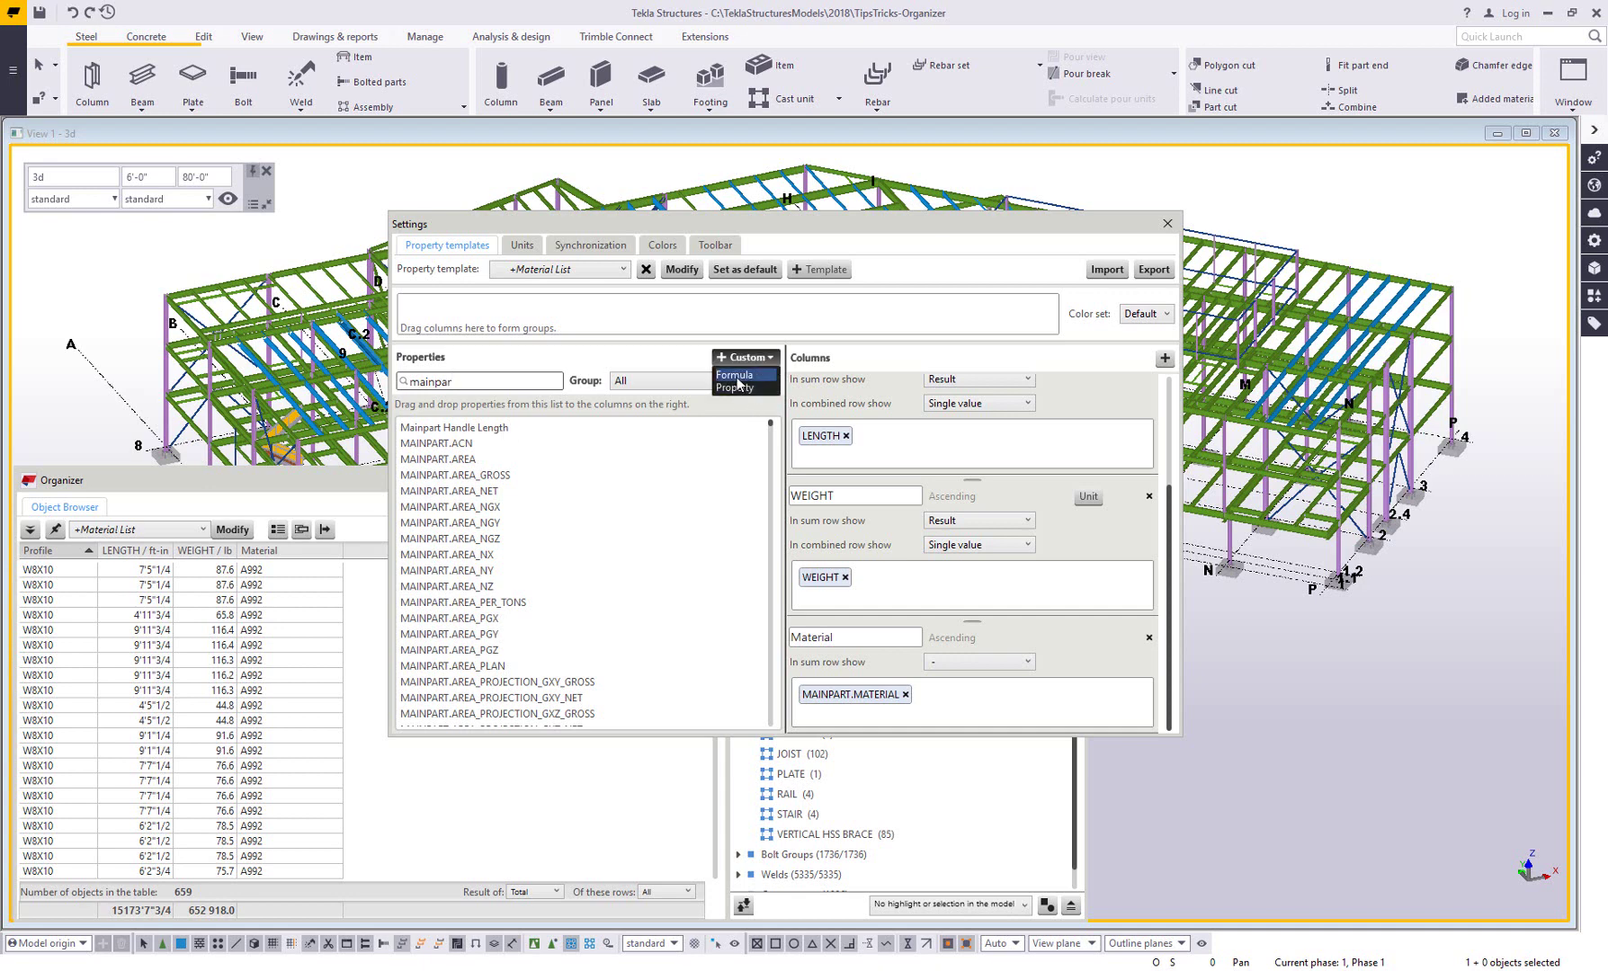
left_click(736, 375)
left_click(941, 578)
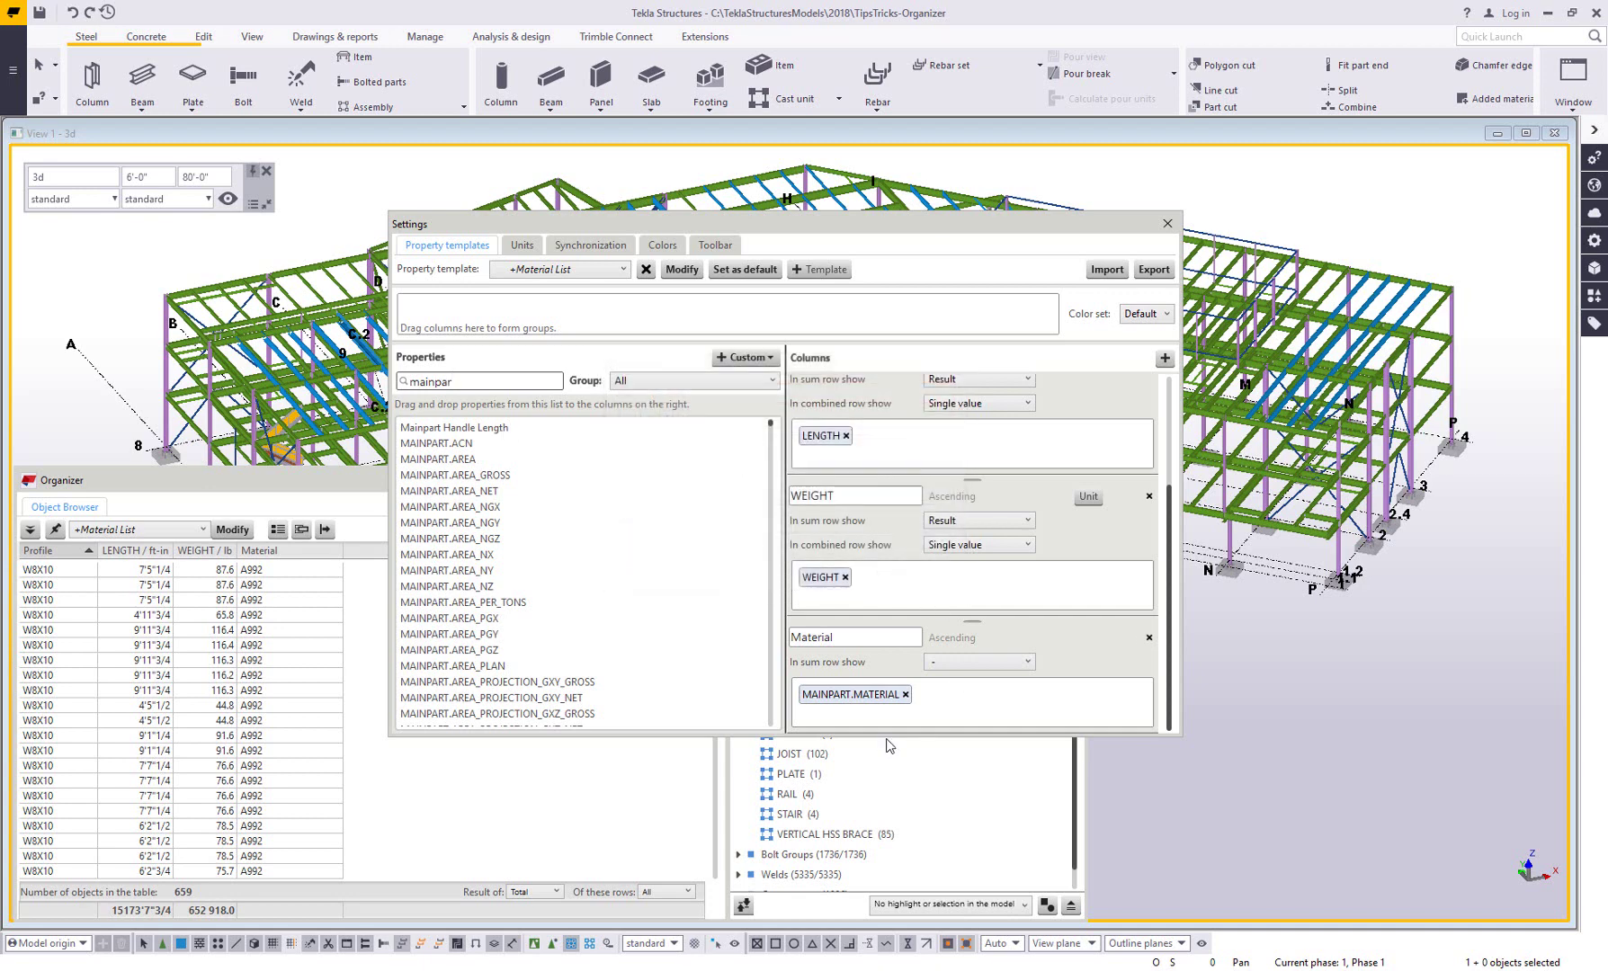
double_click(461, 387)
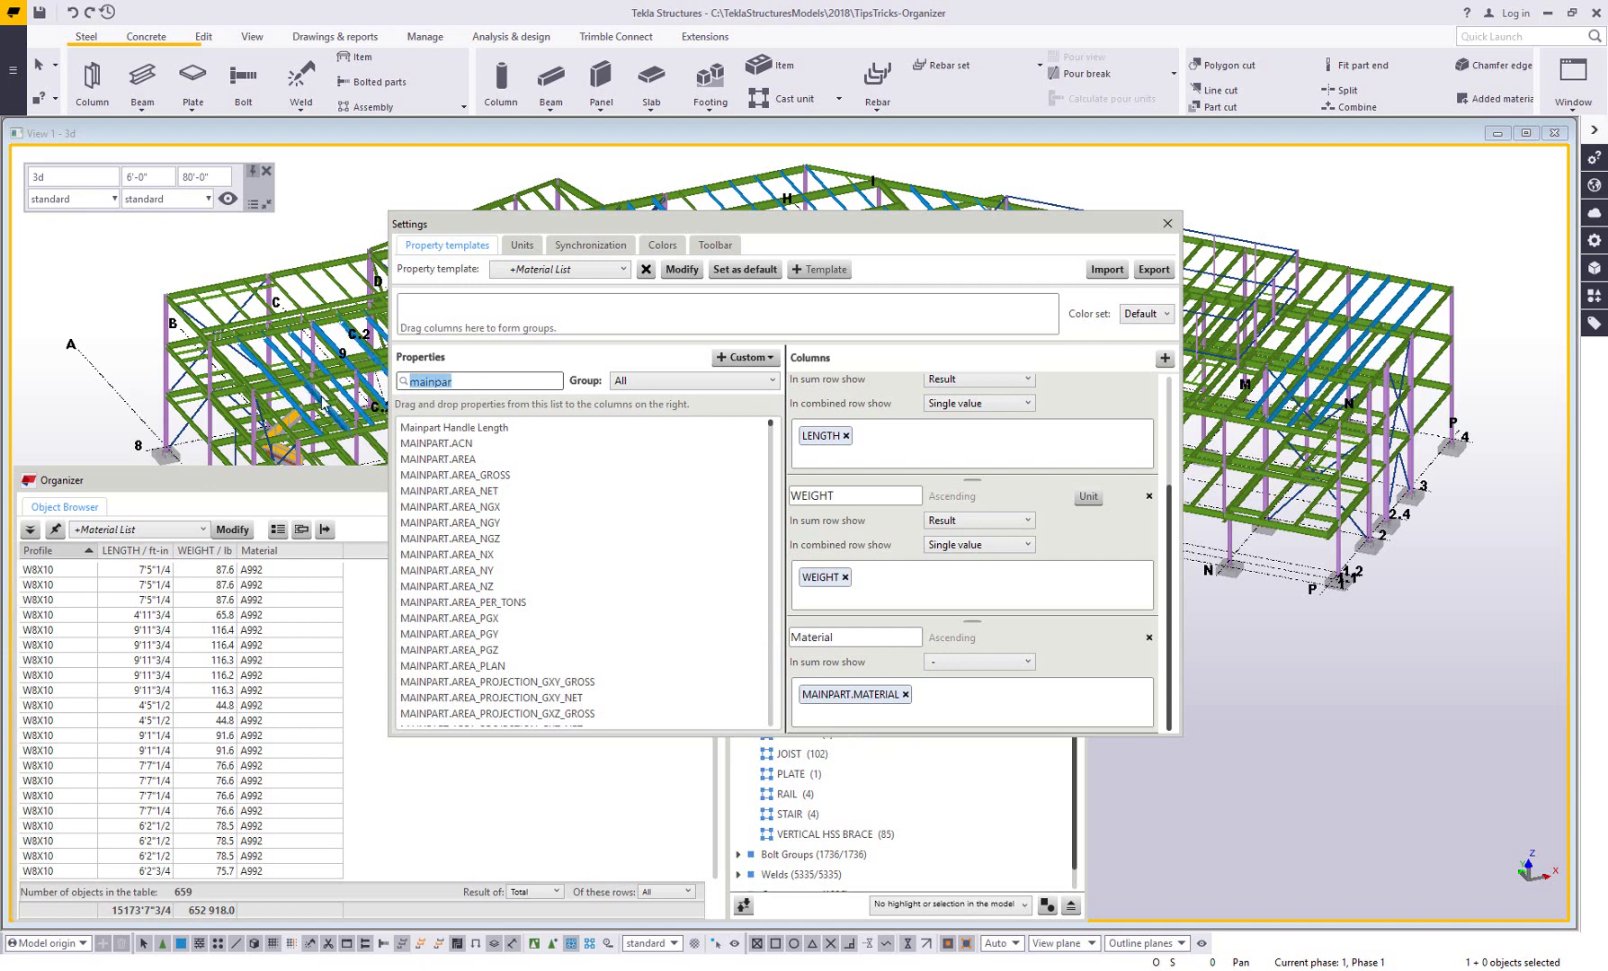
type("waste")
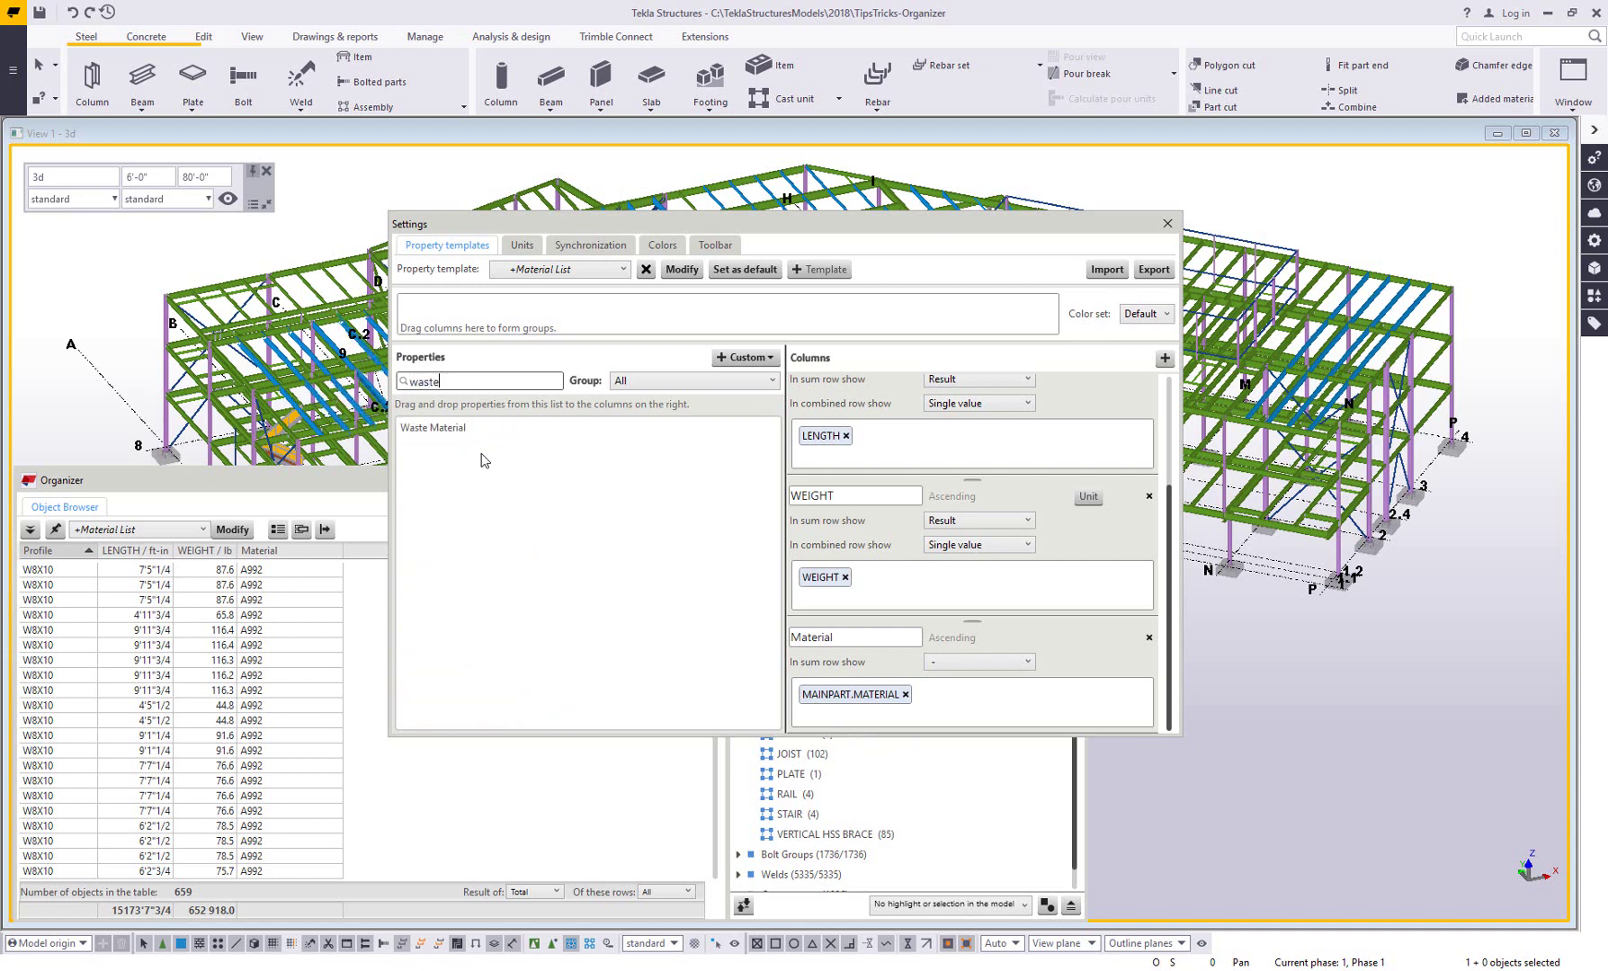
right_click(470, 432)
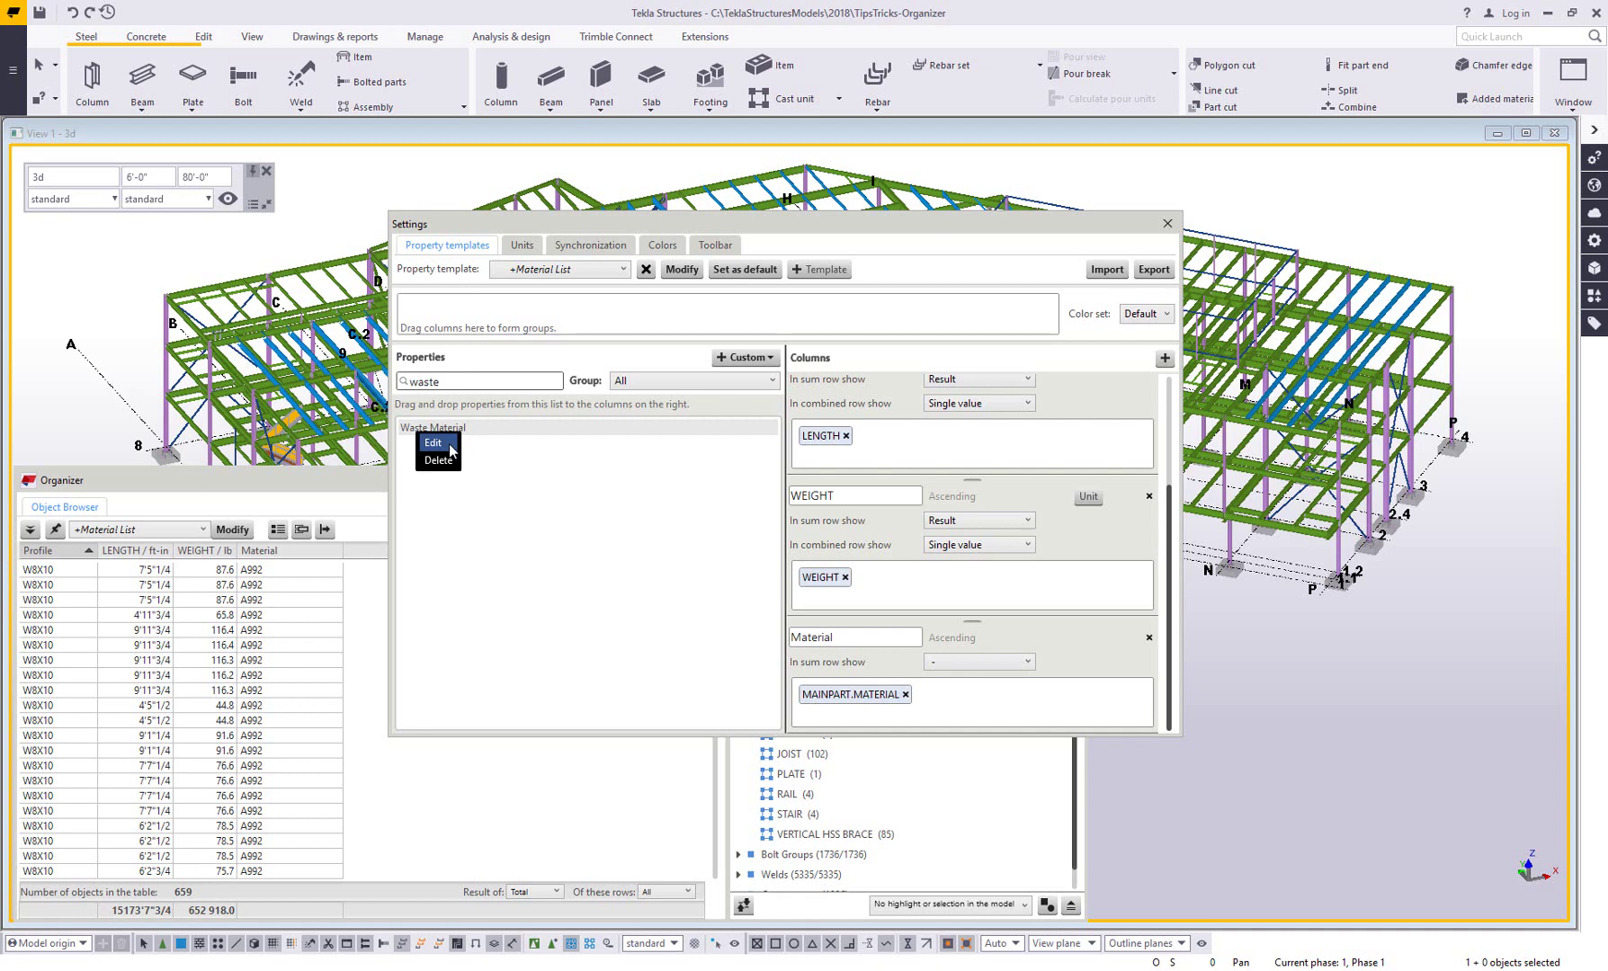
left_click(433, 444)
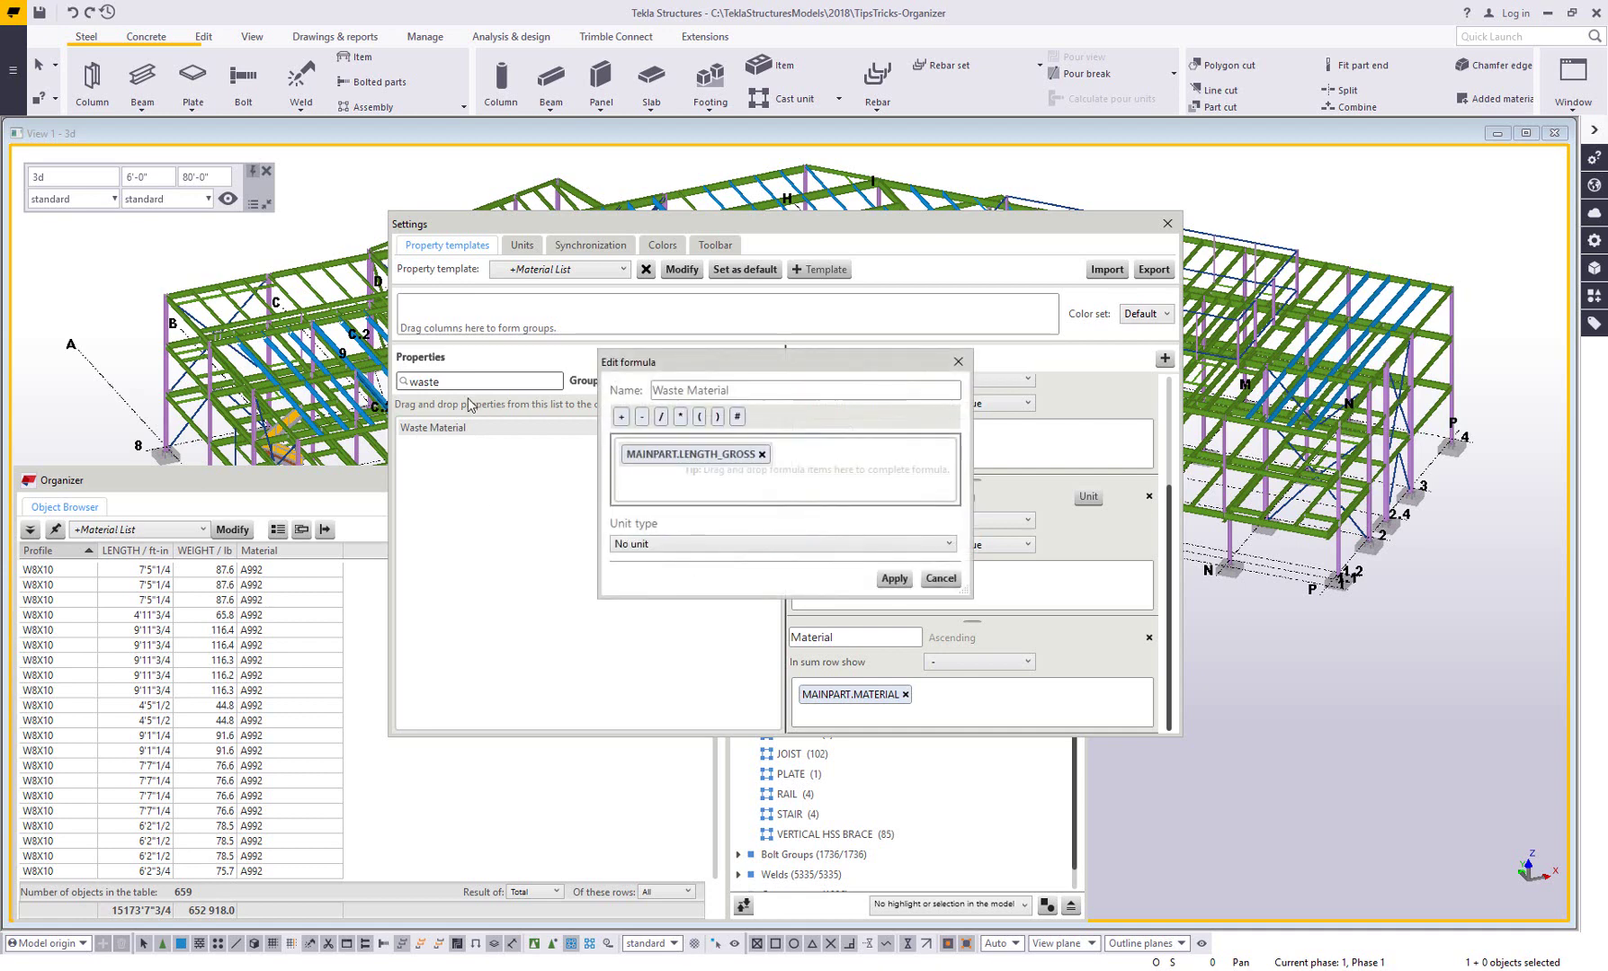
Make the formula Mainpart Handle Length − MAINPART.LENGTH_GROSS, unit Length, and apply it
type("mainp")
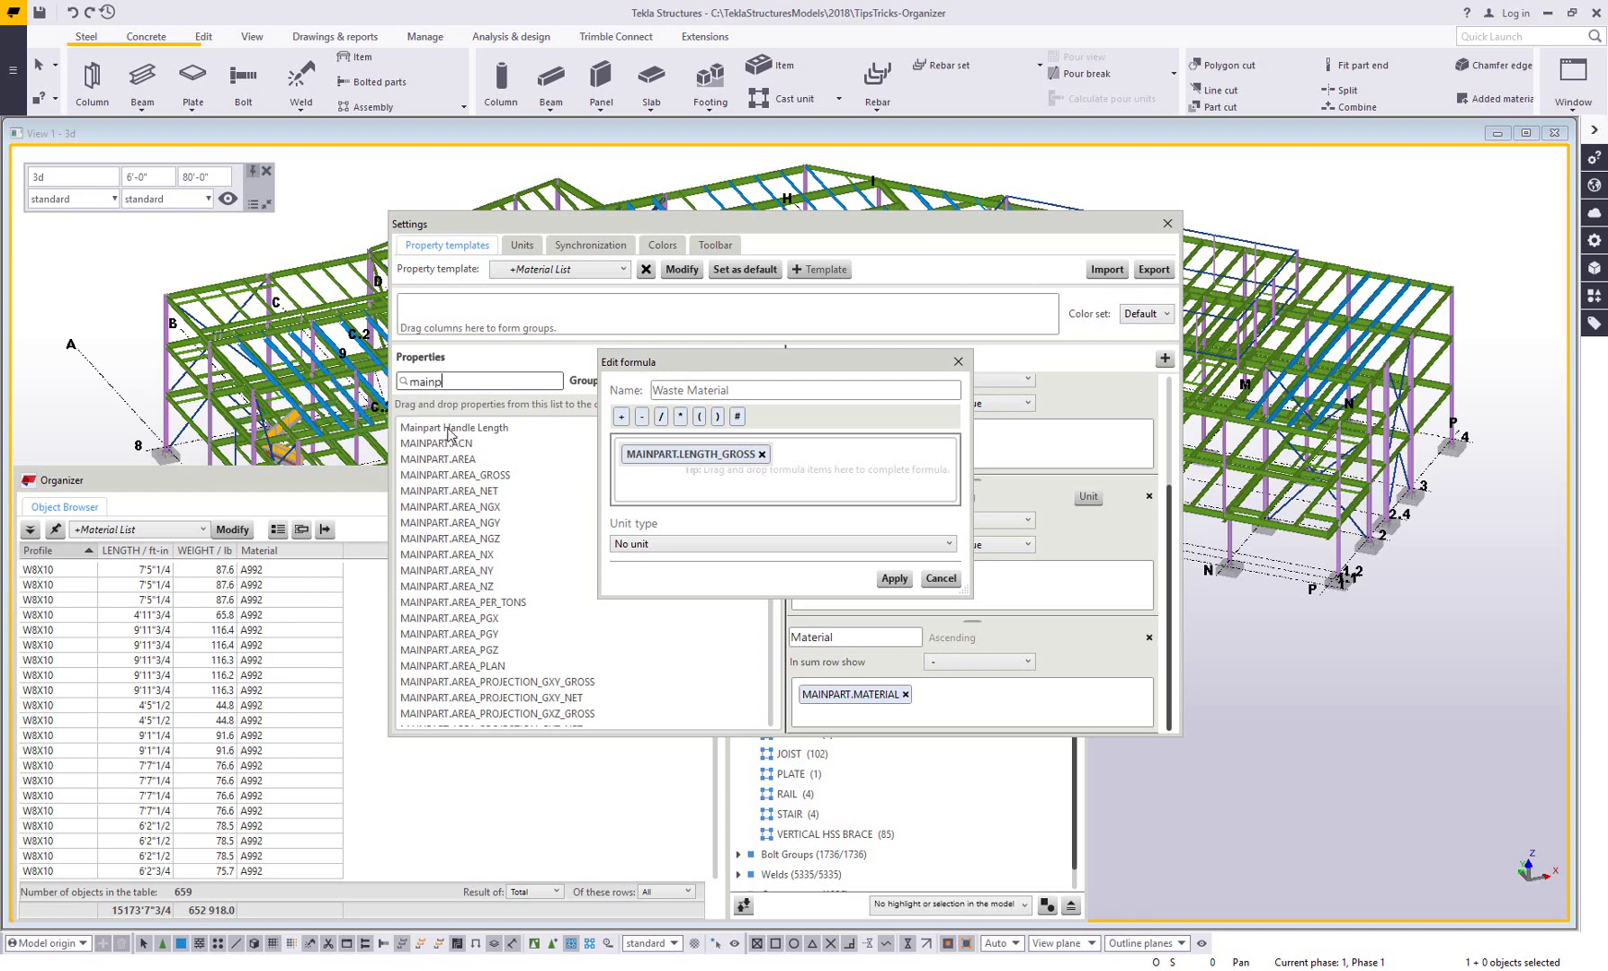
left_click_drag(446, 430, 633, 471)
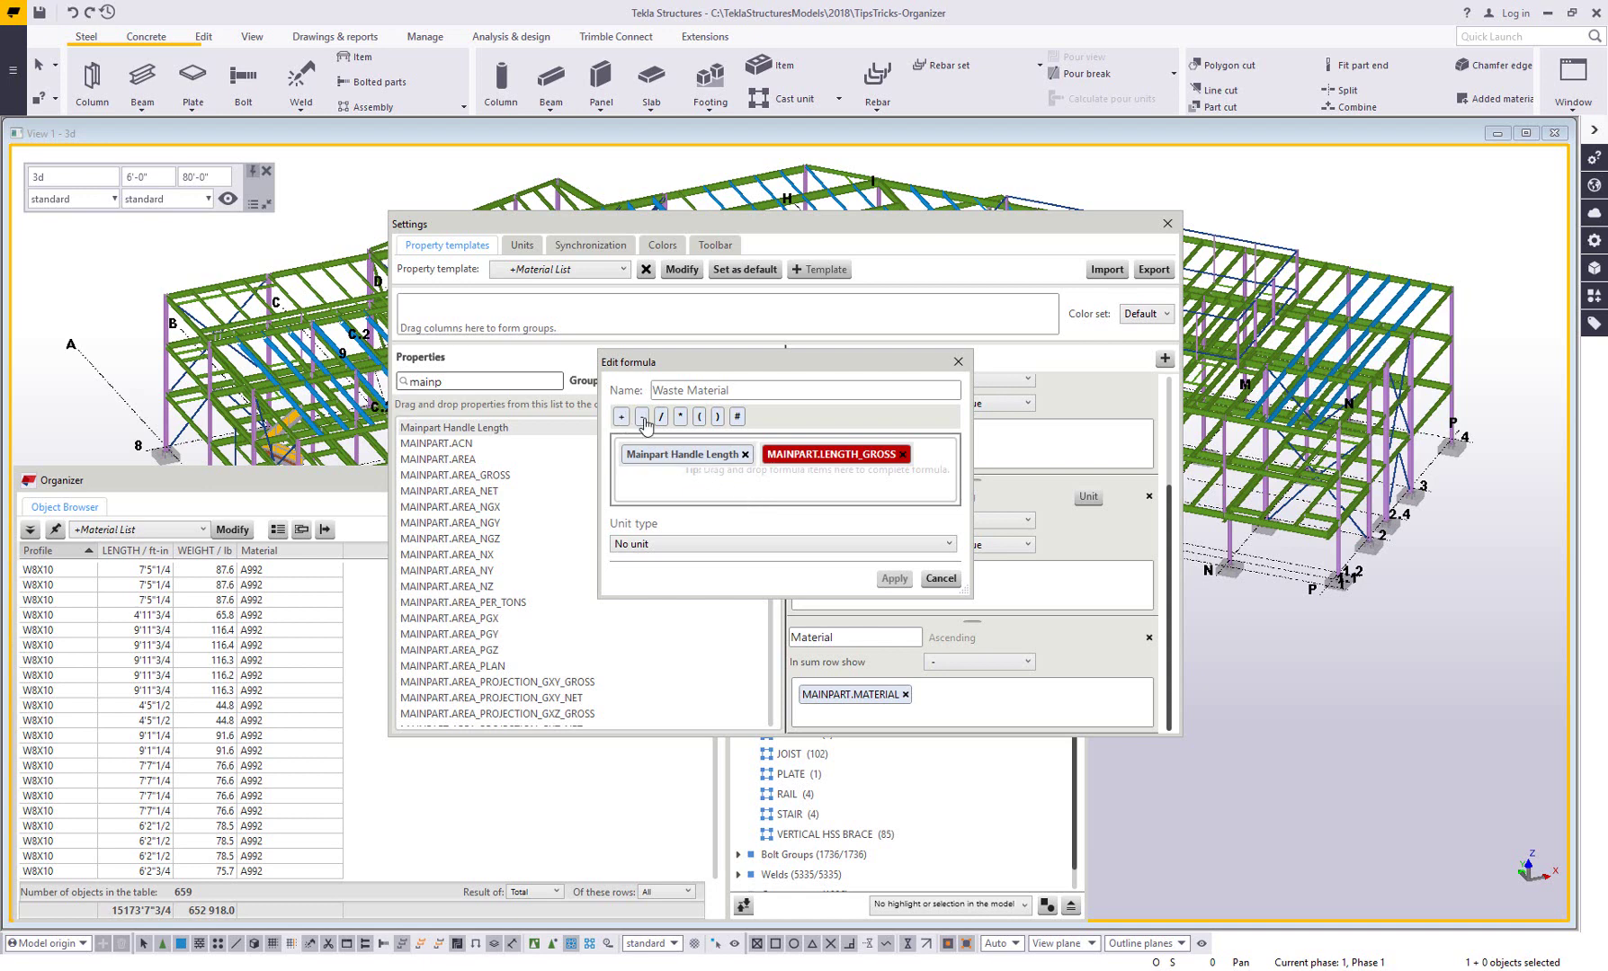
left_click_drag(641, 416, 766, 459)
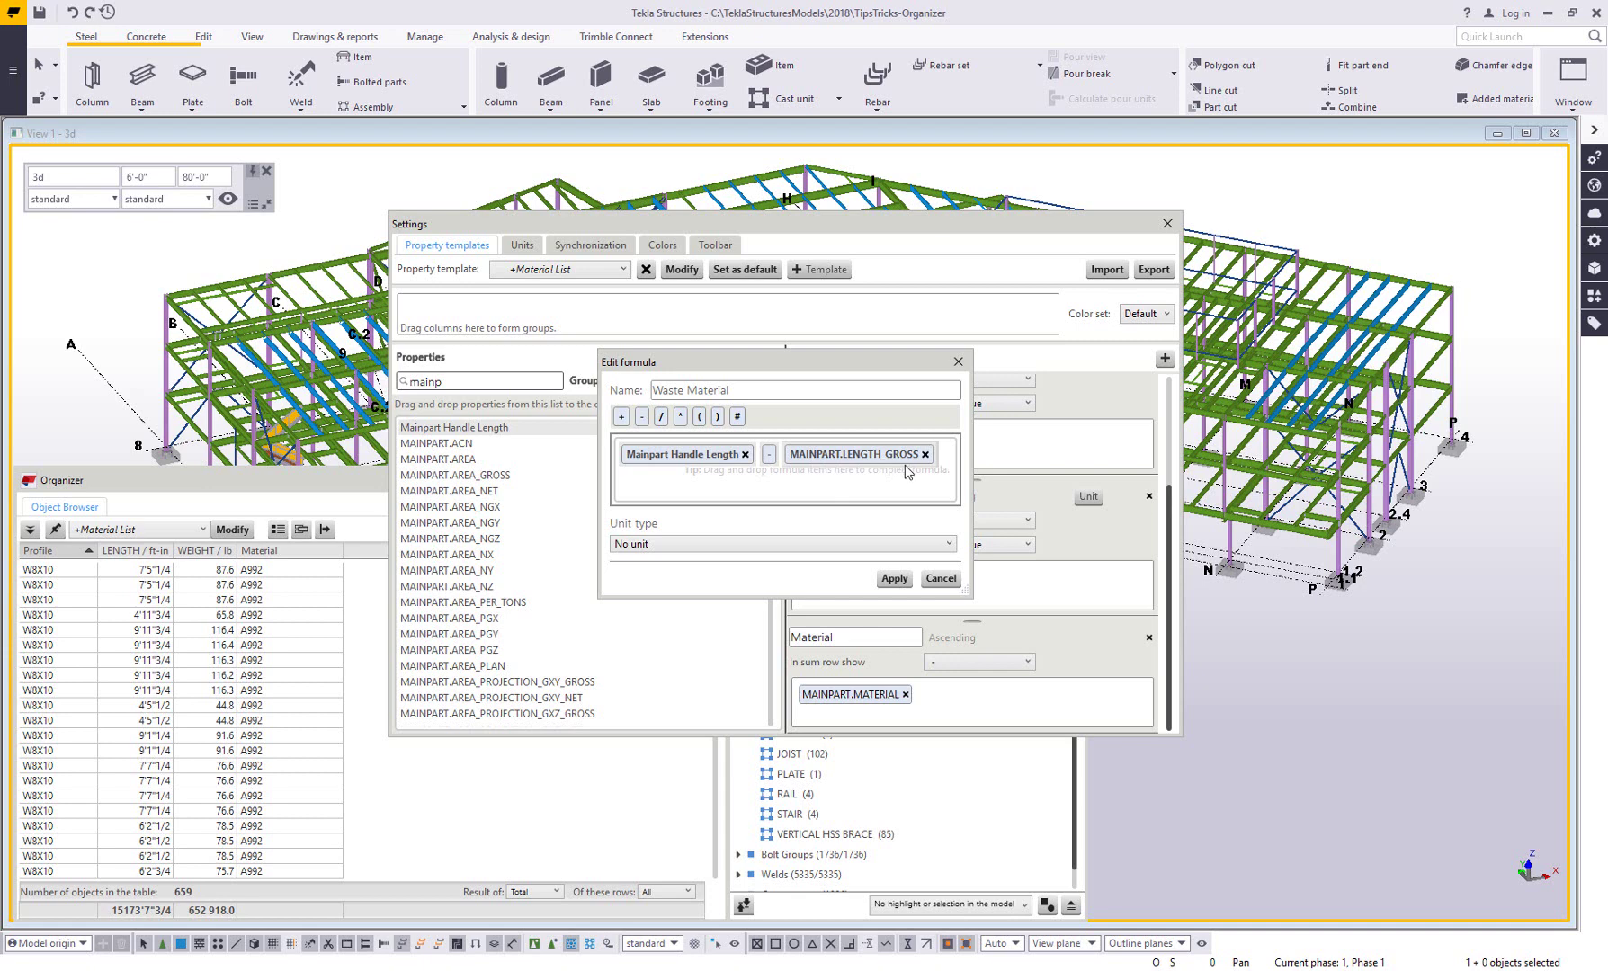
left_click(786, 544)
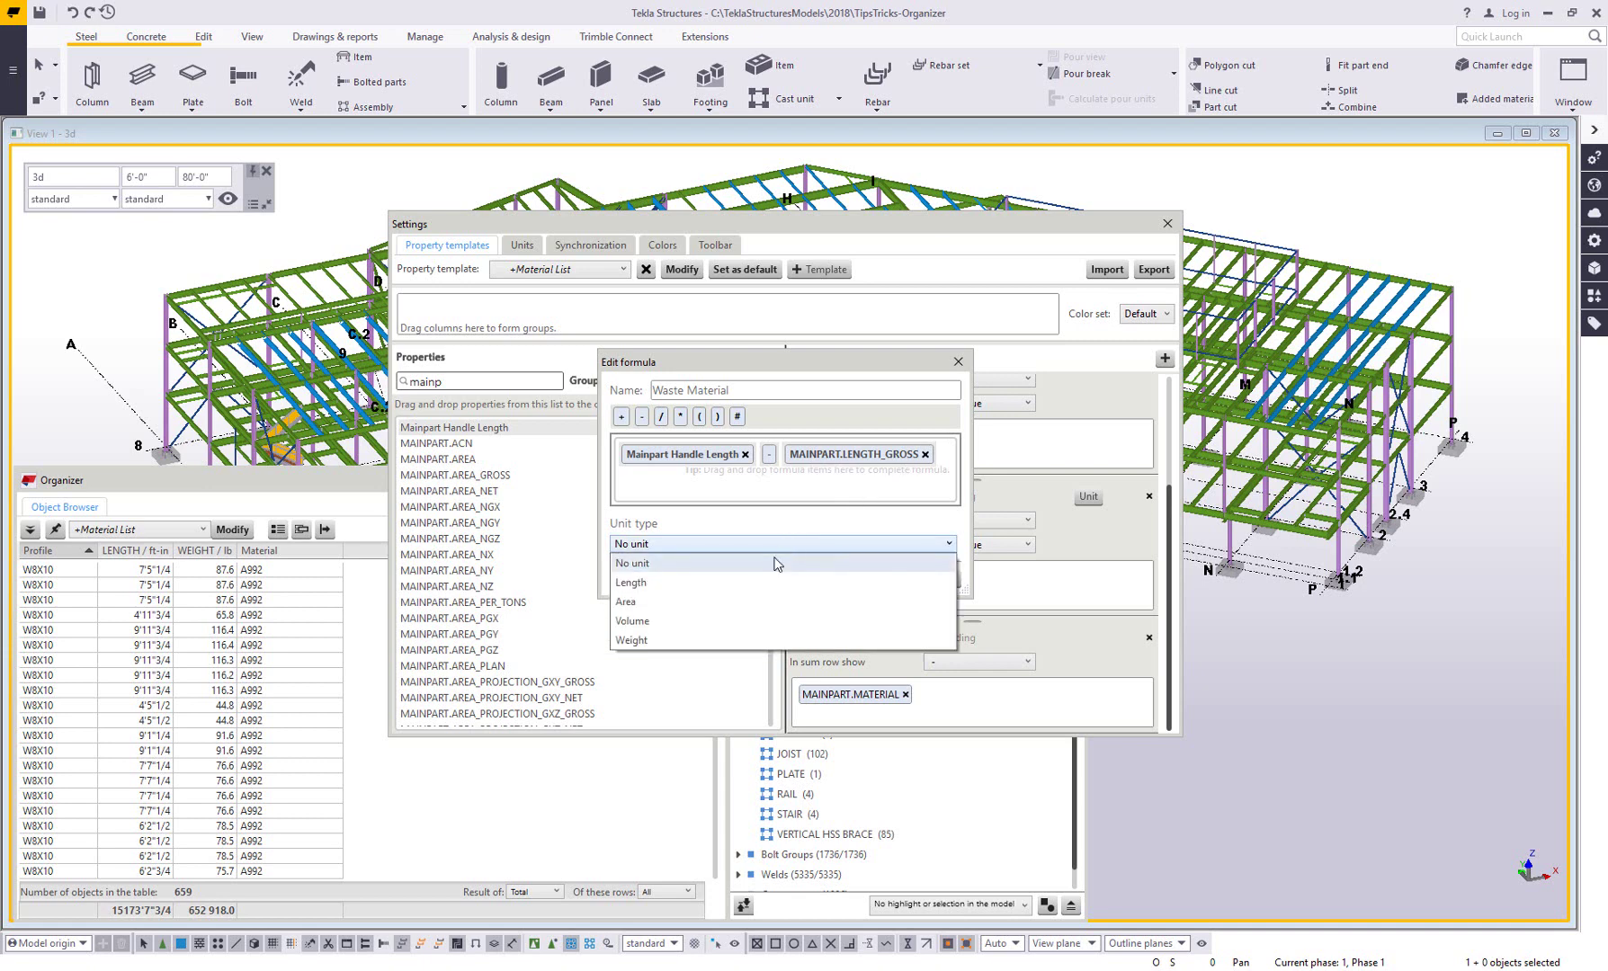
left_click(683, 582)
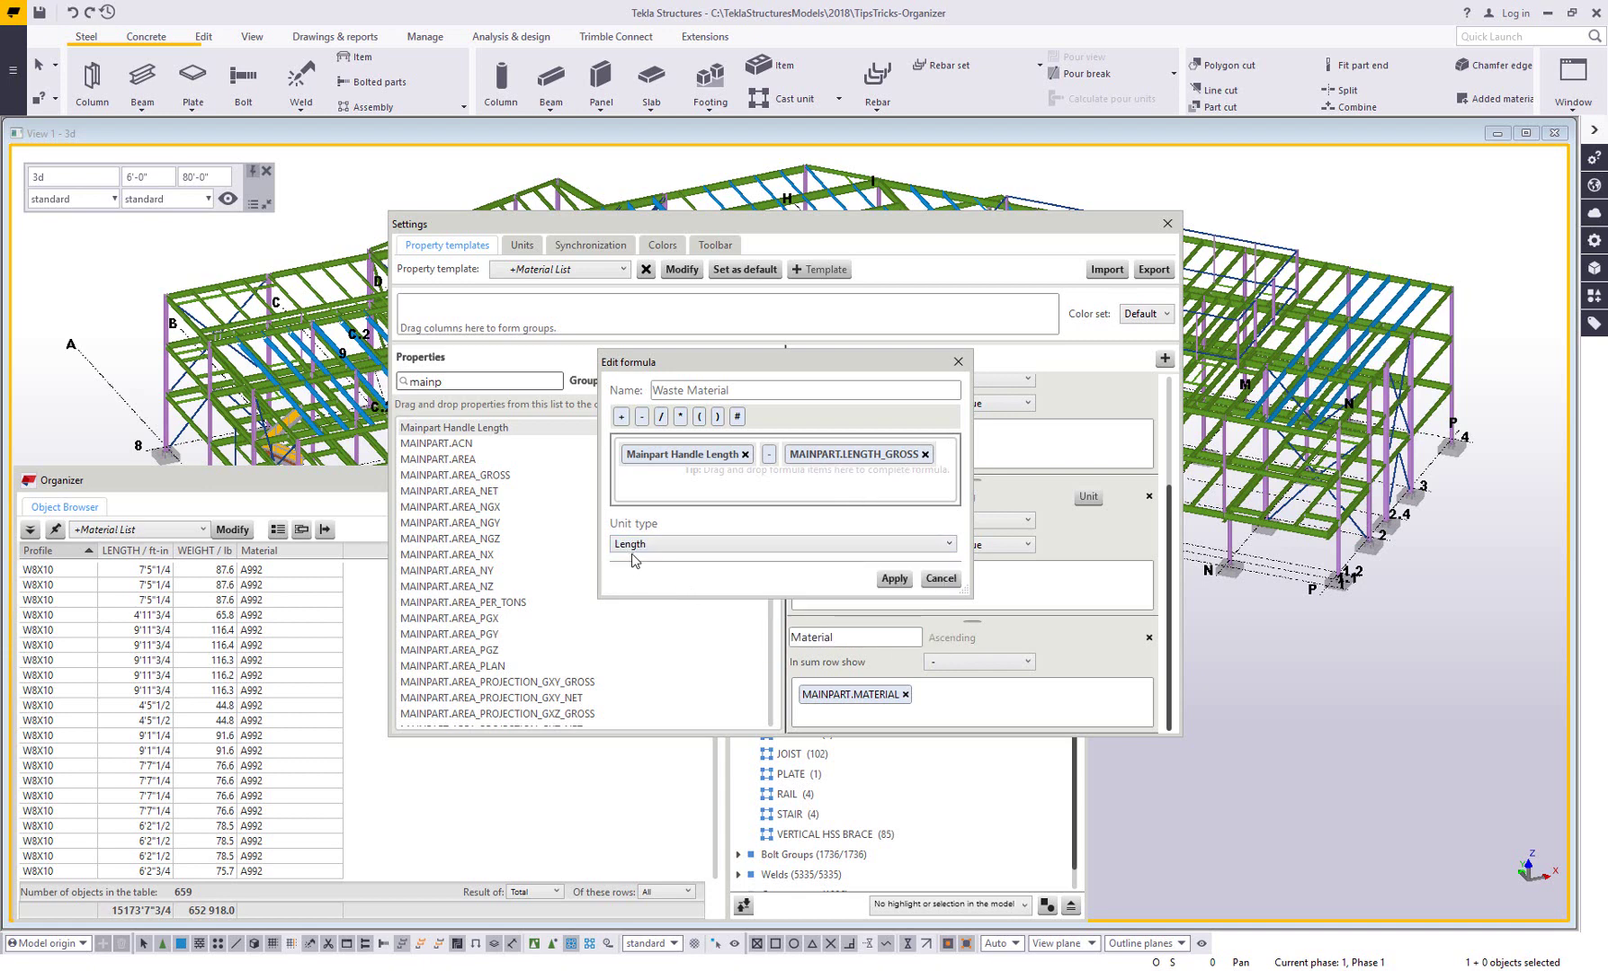
left_click(895, 579)
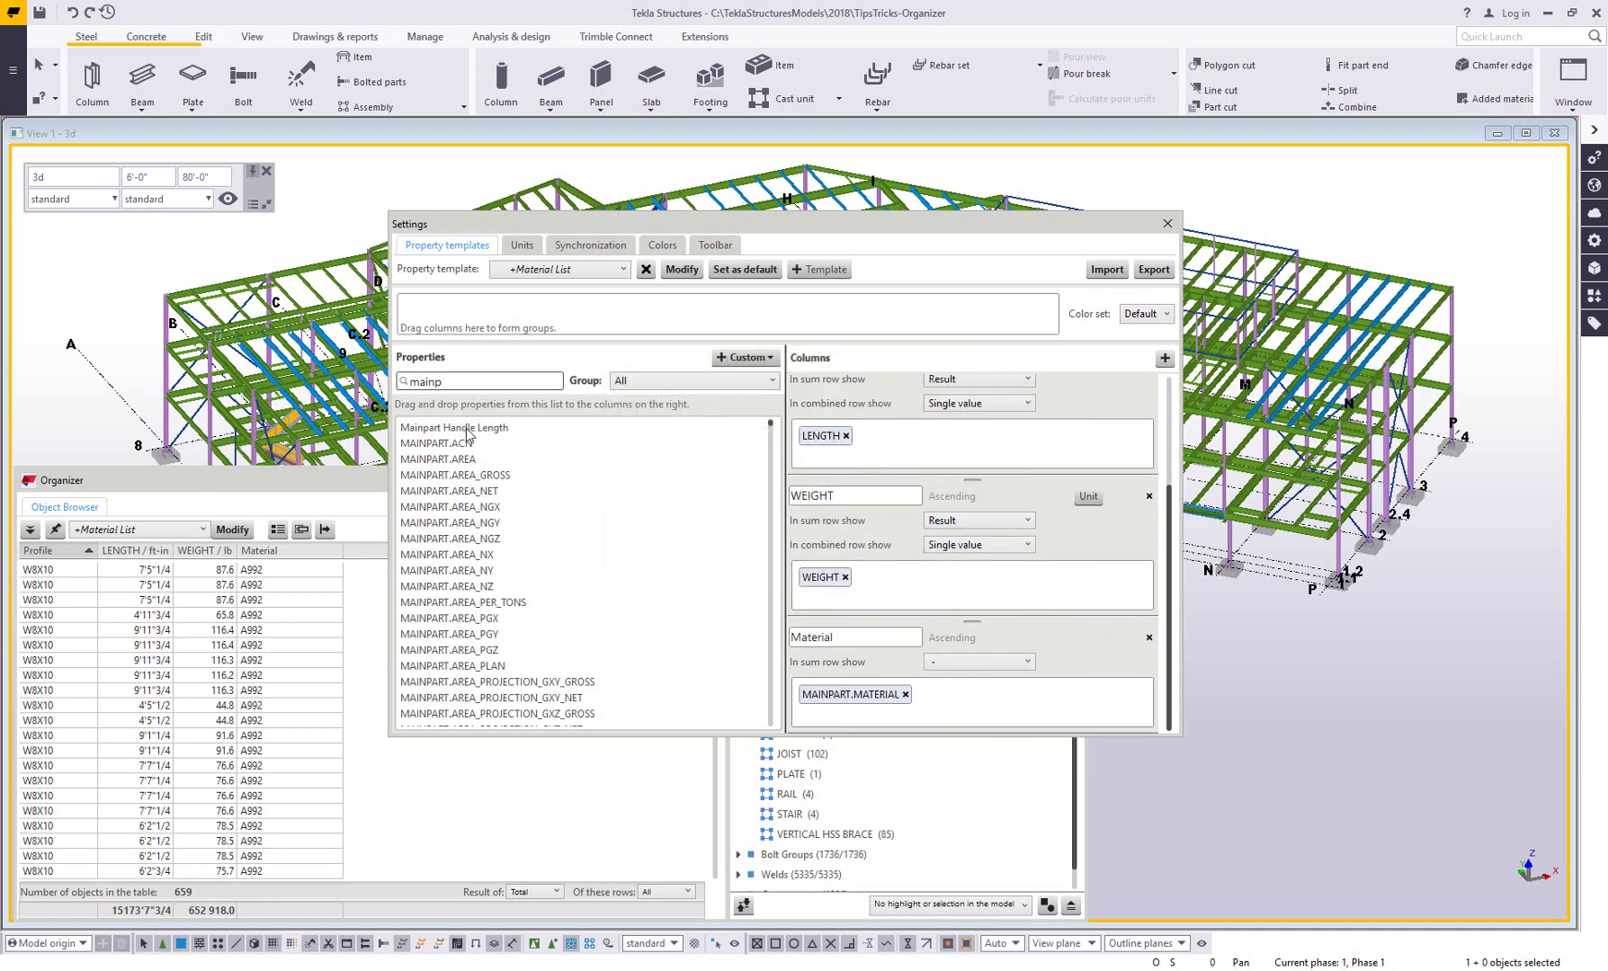
Search 'waste', add Waste Material to the template's Columns, and check the Organizer table
double_click(459, 387)
type("waste")
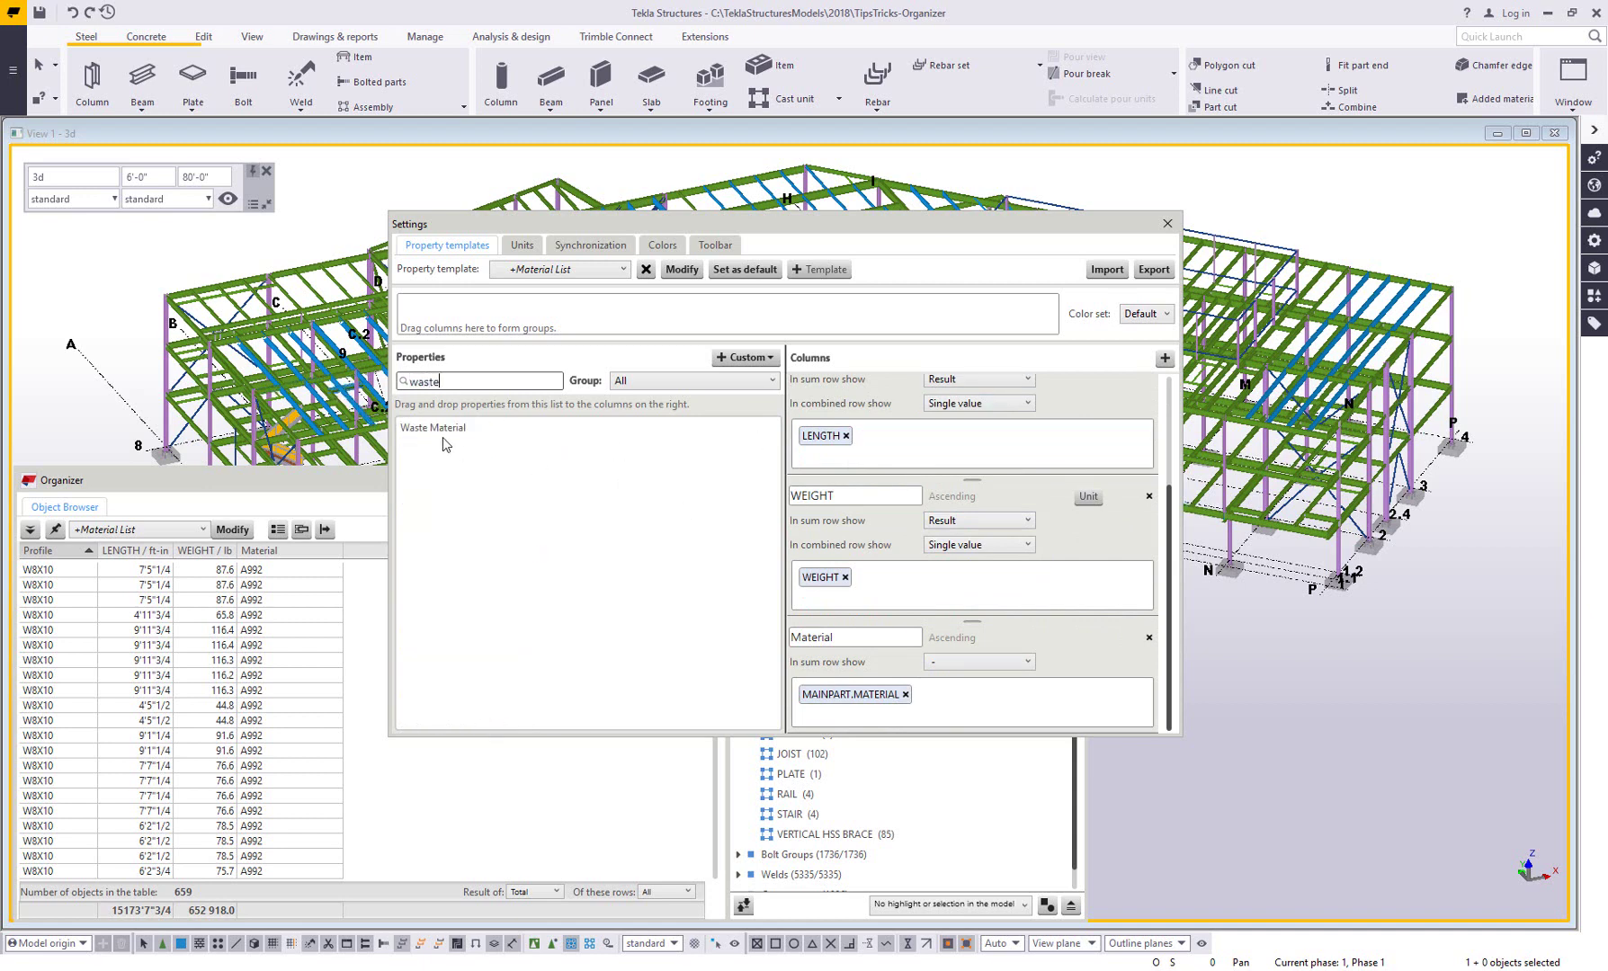
left_click_drag(447, 436, 902, 739)
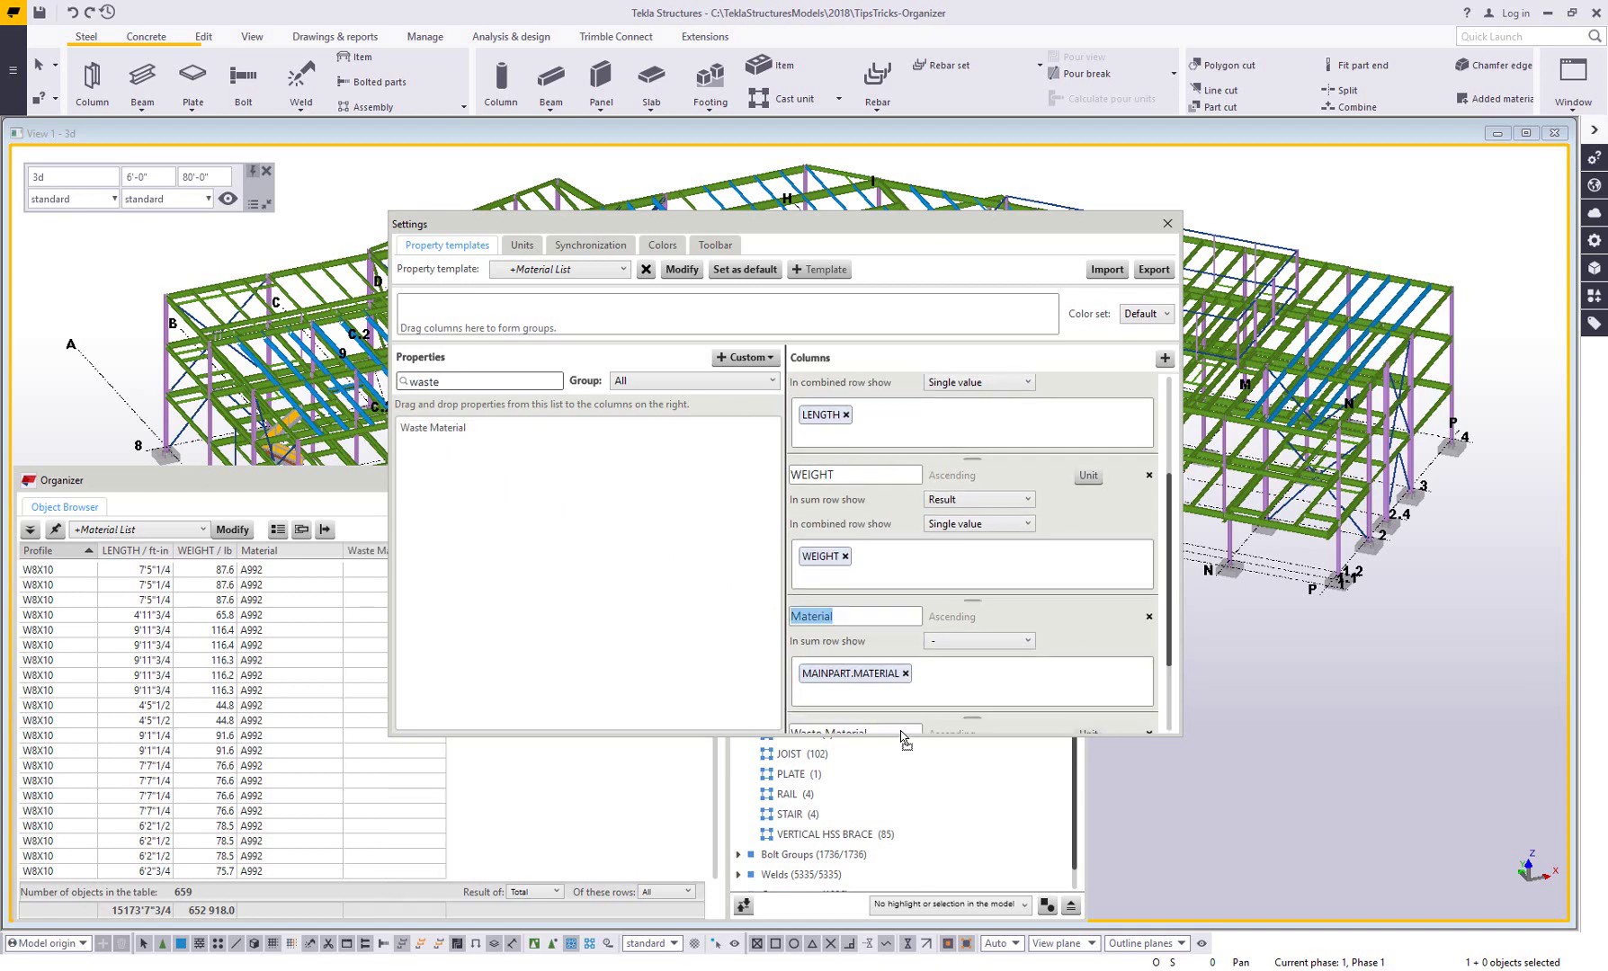
left_click_drag(828, 235, 1059, 215)
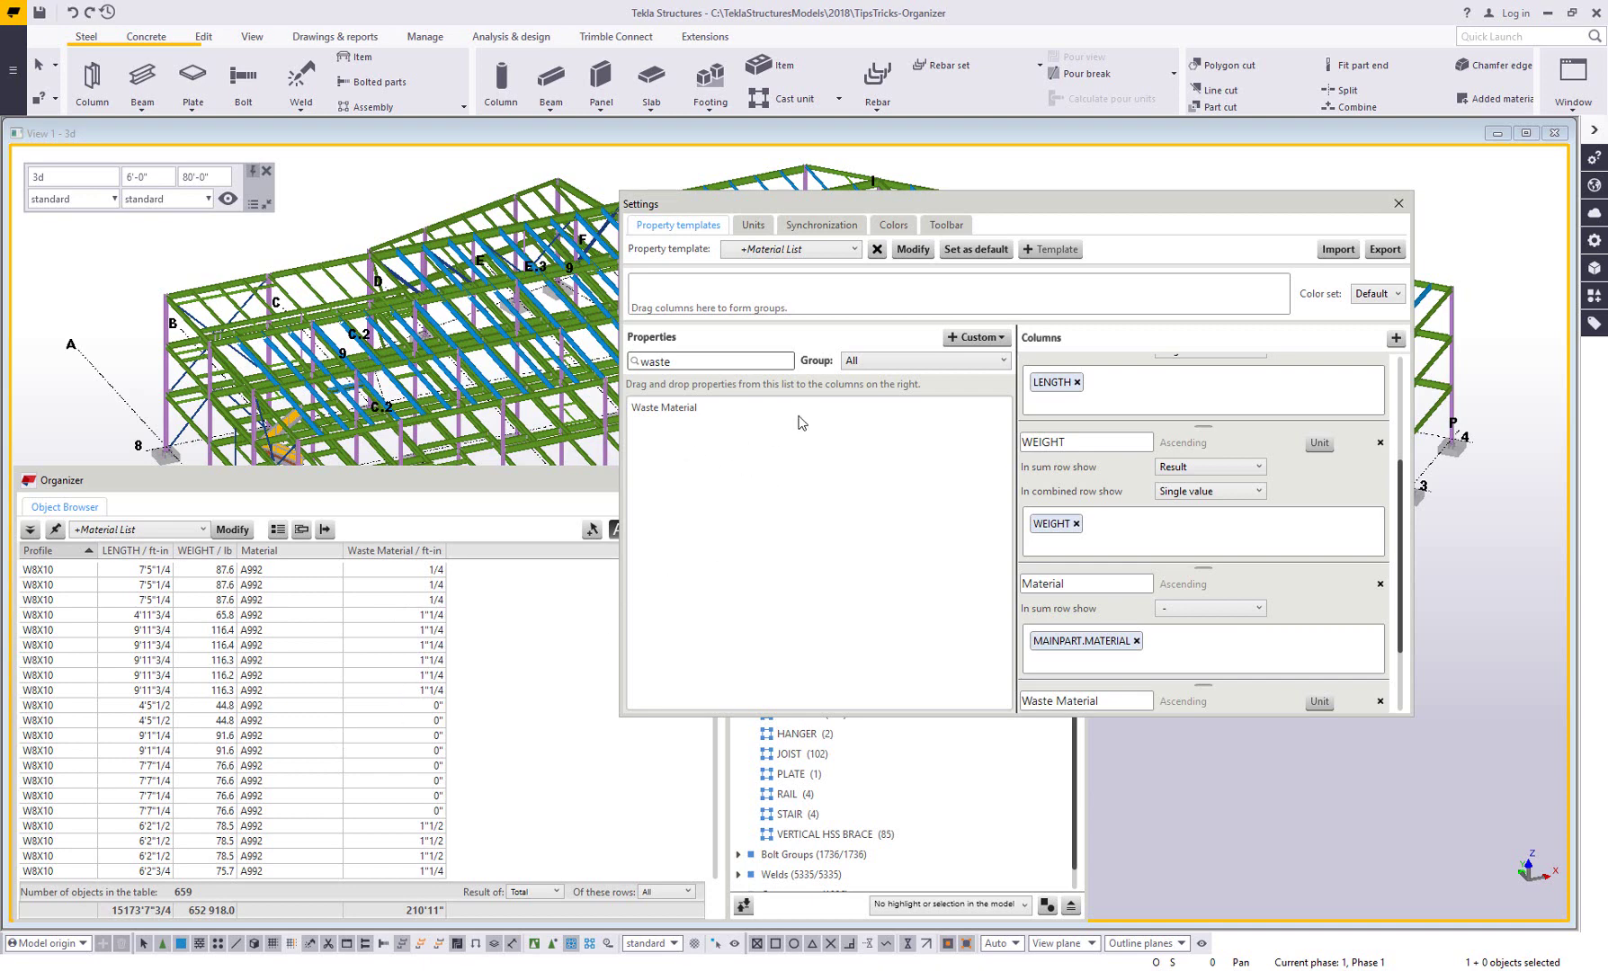
Review the Waste Material formula without changes, then save the Material List template with Modify
left_click(988, 338)
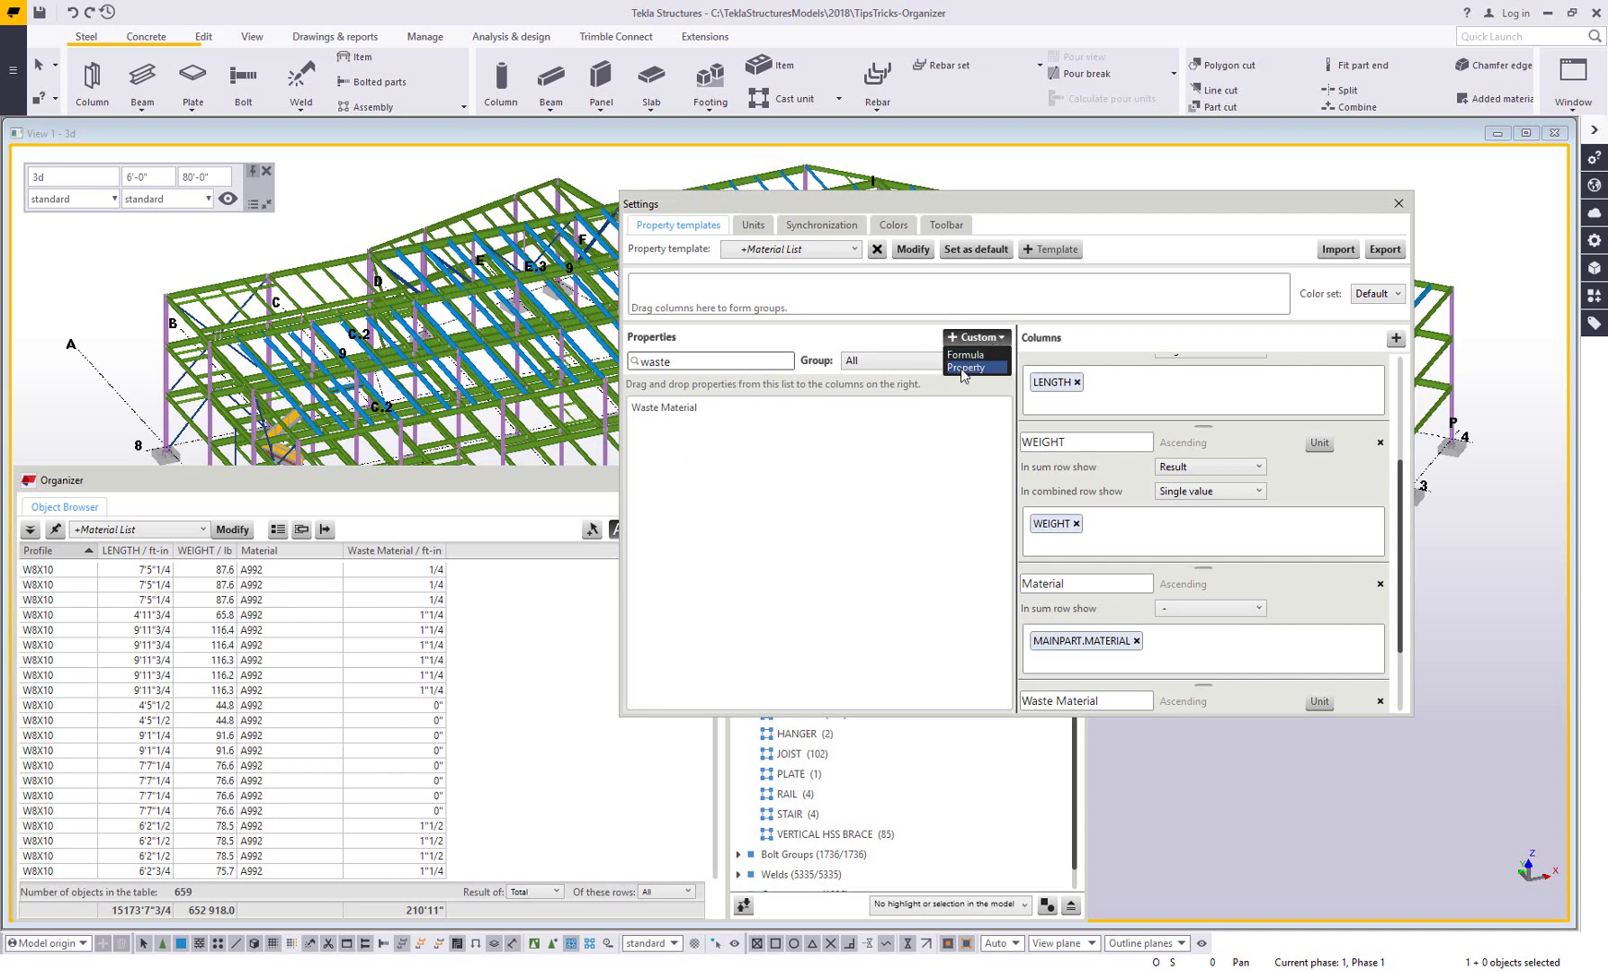
left_click(683, 413)
right_click(669, 420)
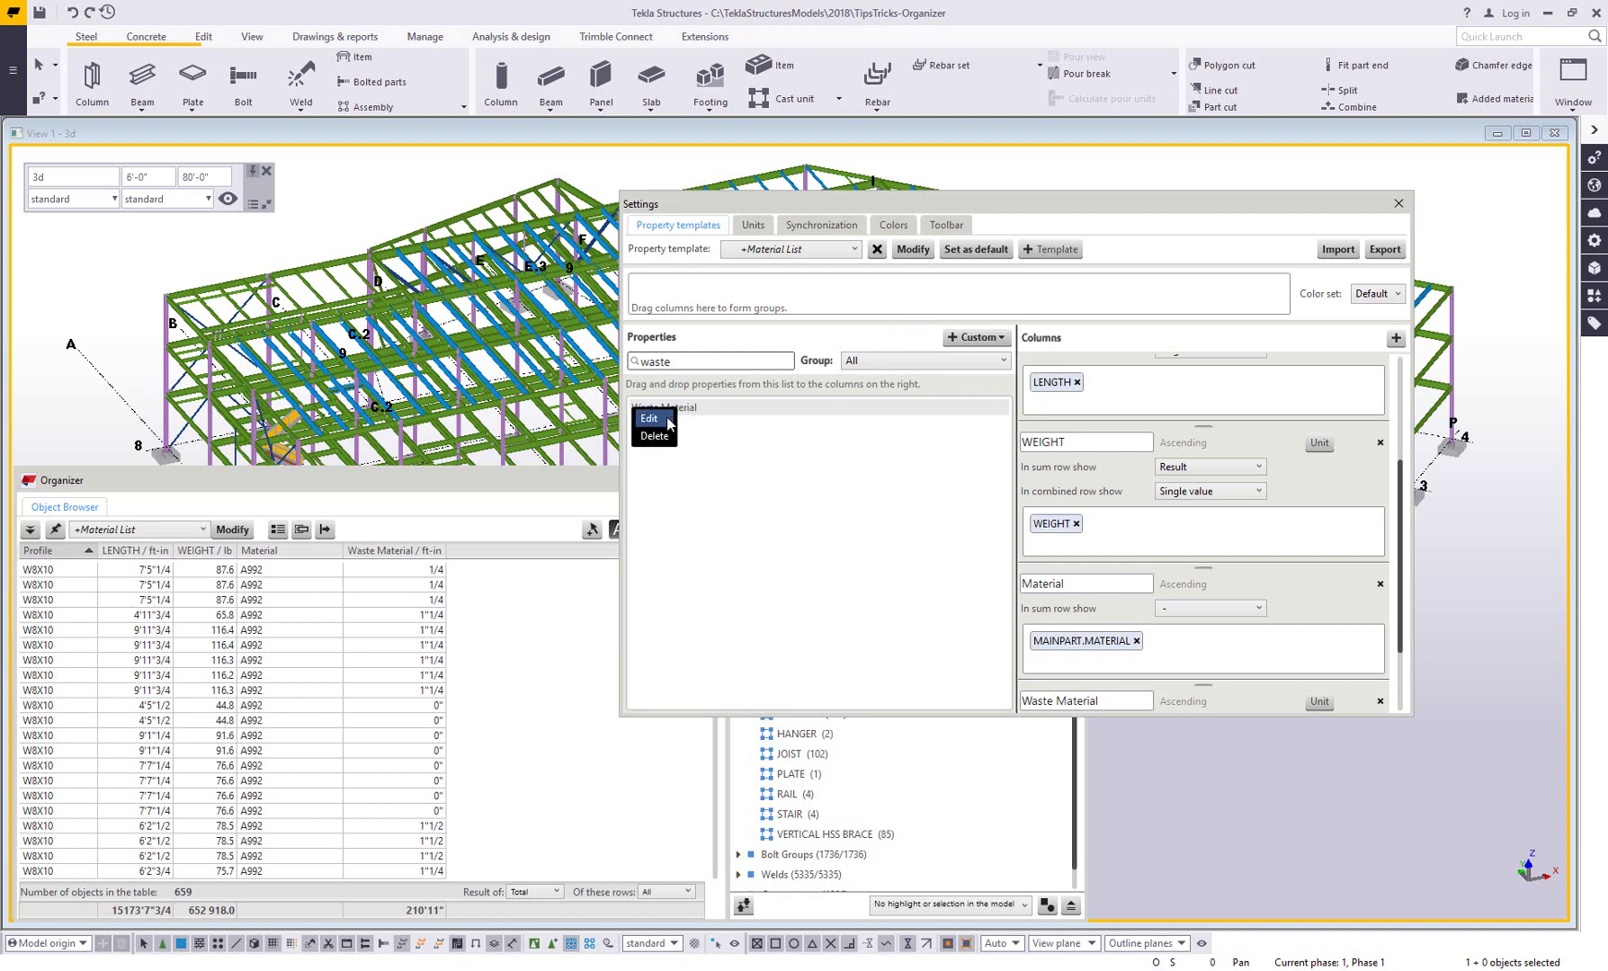
left_click(668, 422)
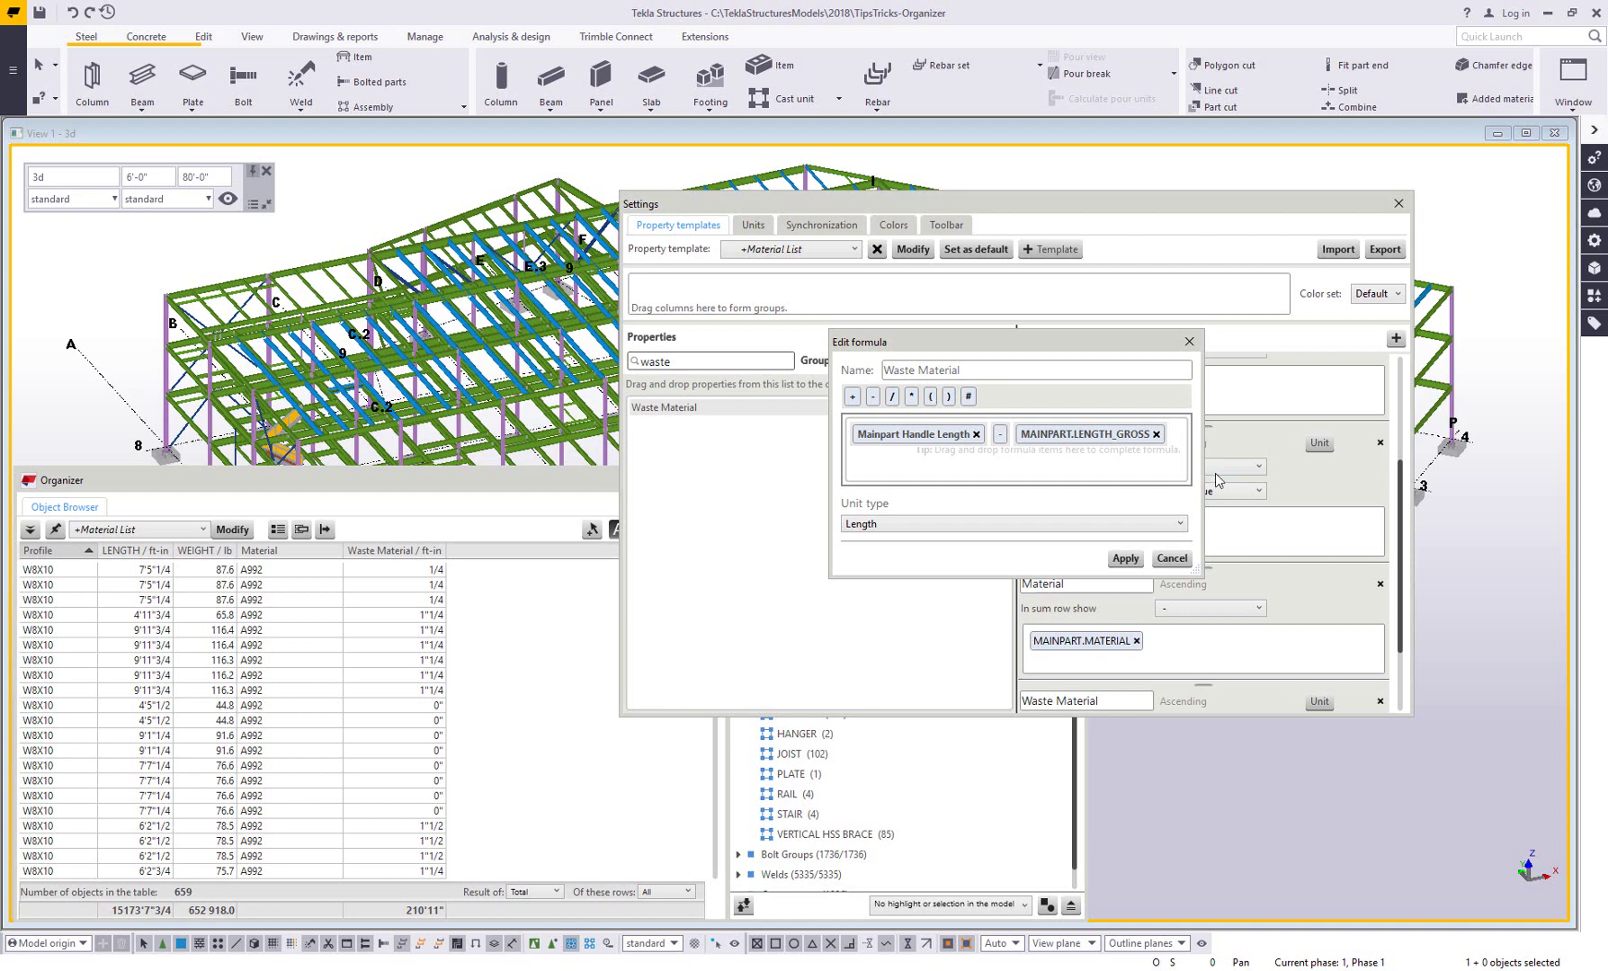
left_click(1188, 342)
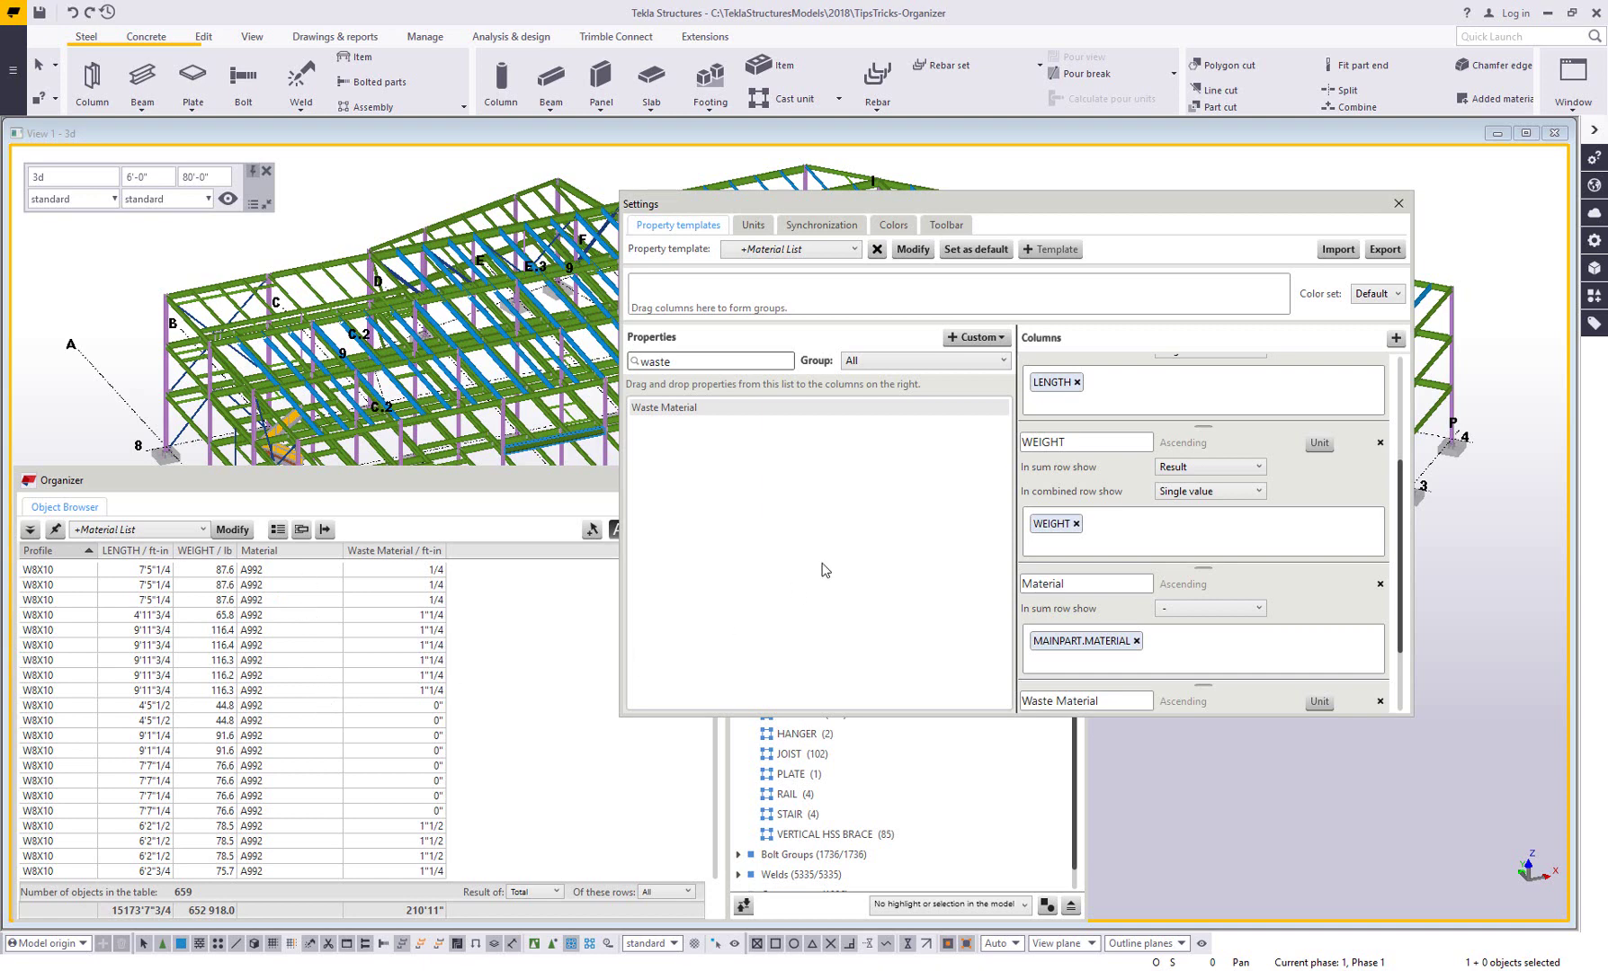
left_click(913, 251)
Close the Settings dialog, returning to the 659-beam Material List table
left_click(1398, 203)
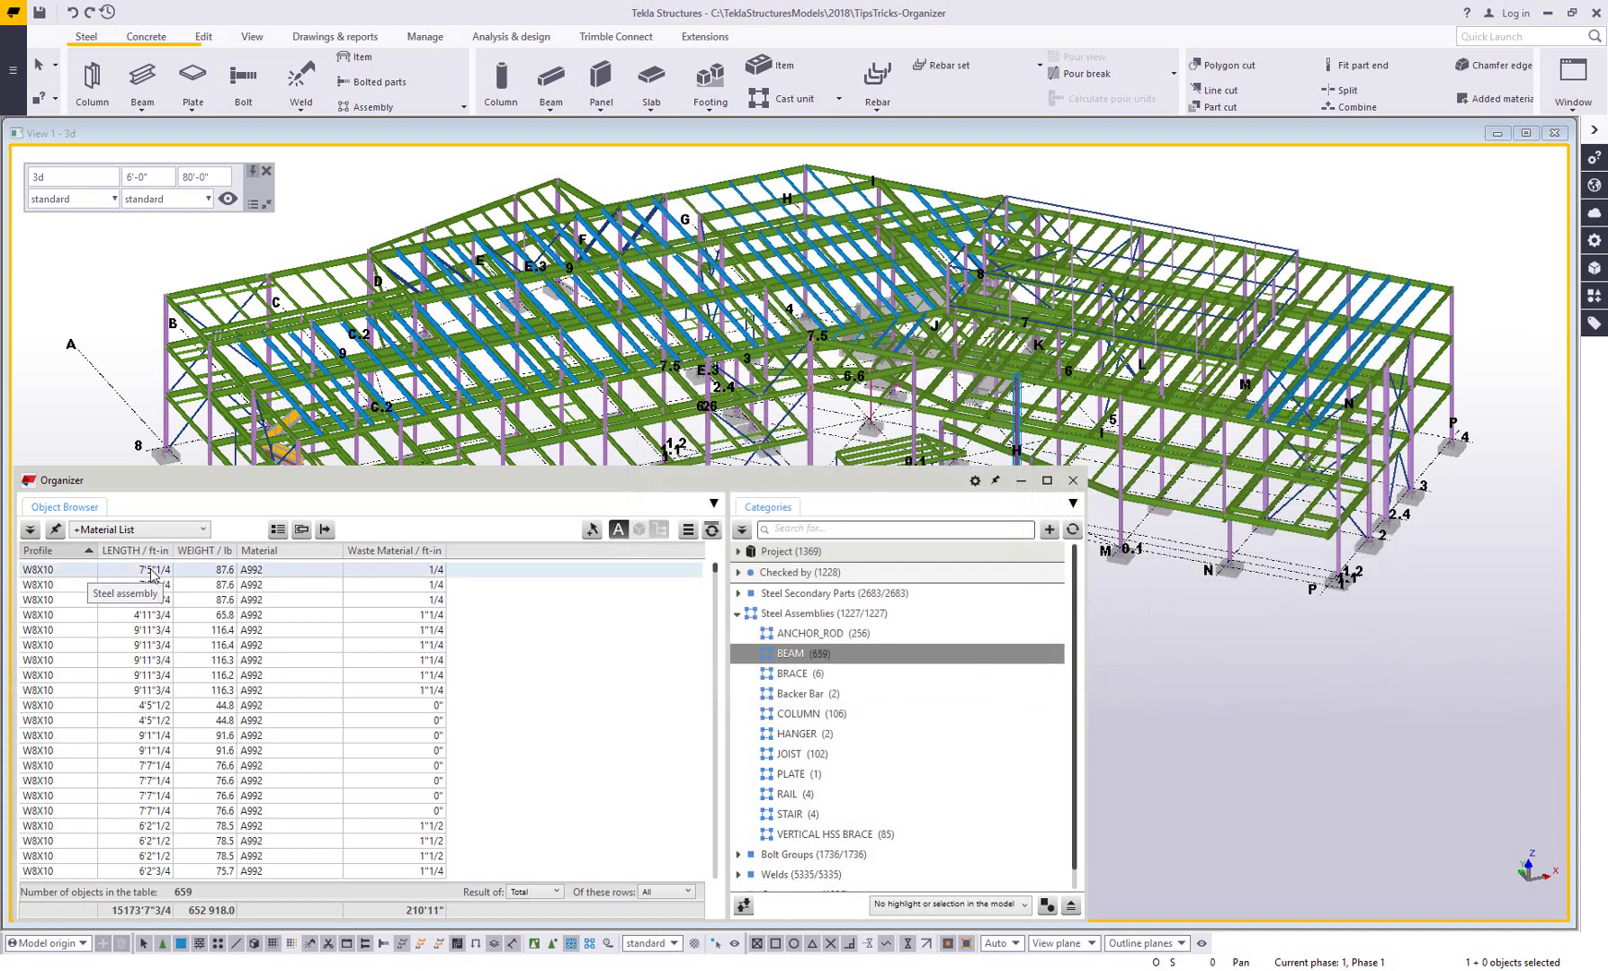